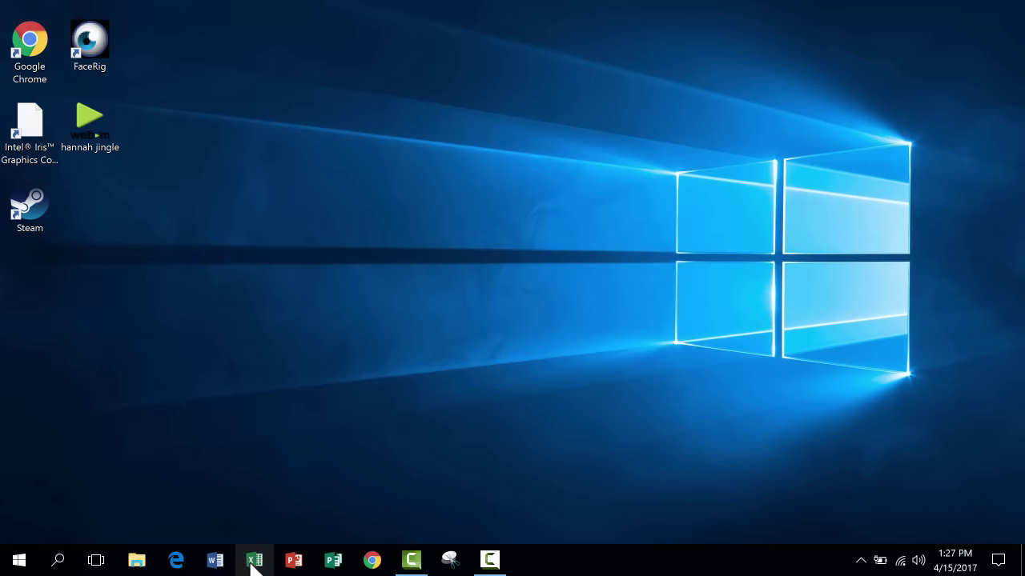
Step: Open Excel and browse the workbook templates offered on its start screen
left_click(255, 561)
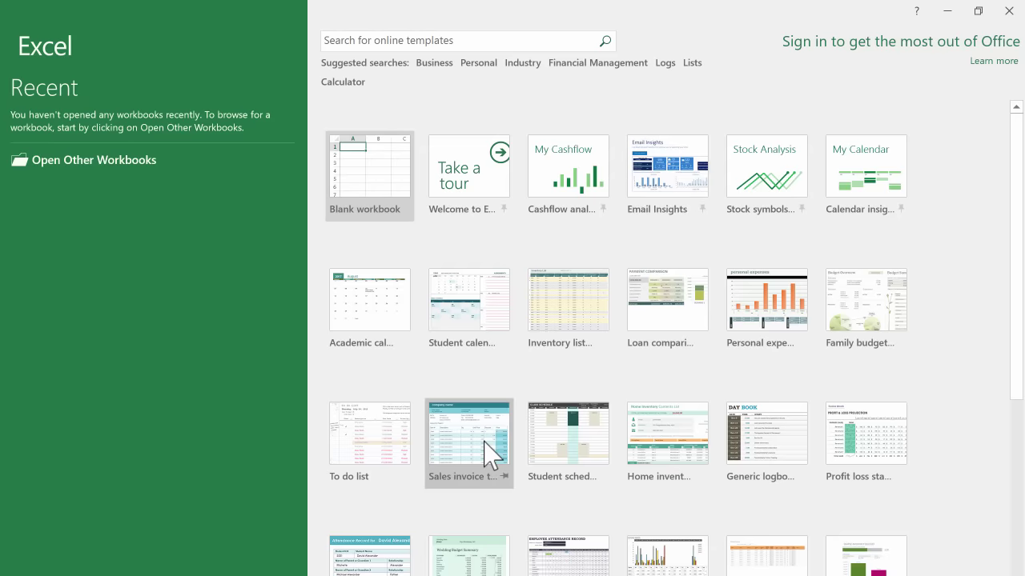
scroll(629, 452, "down", 3)
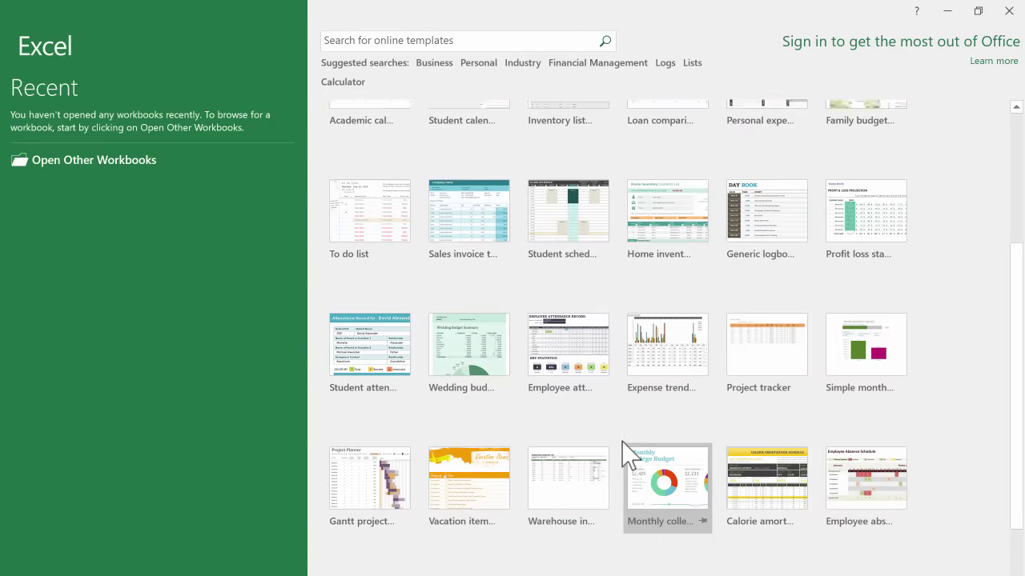
scroll(629, 452, "up", 3)
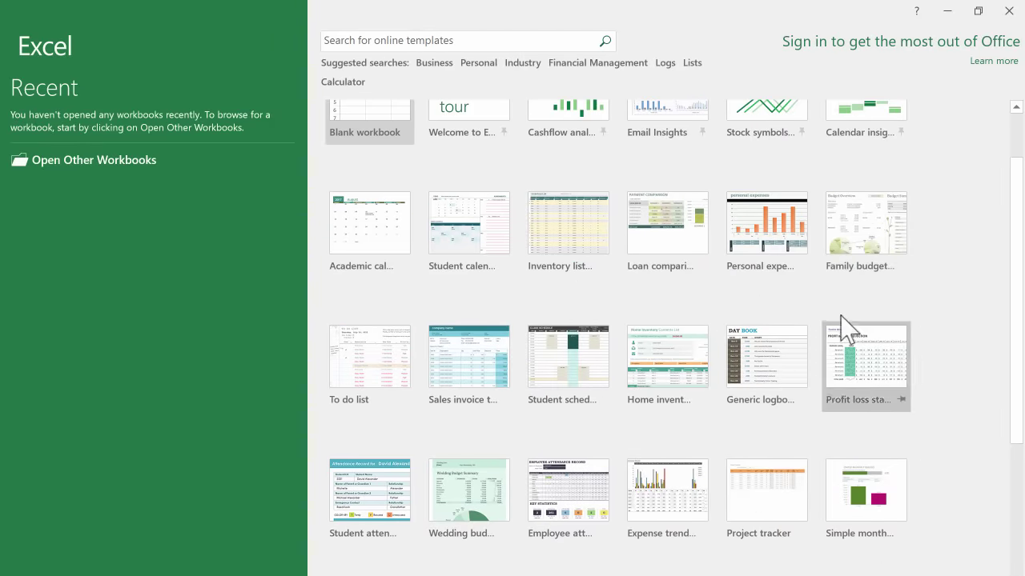
scroll(811, 369, "down", 6)
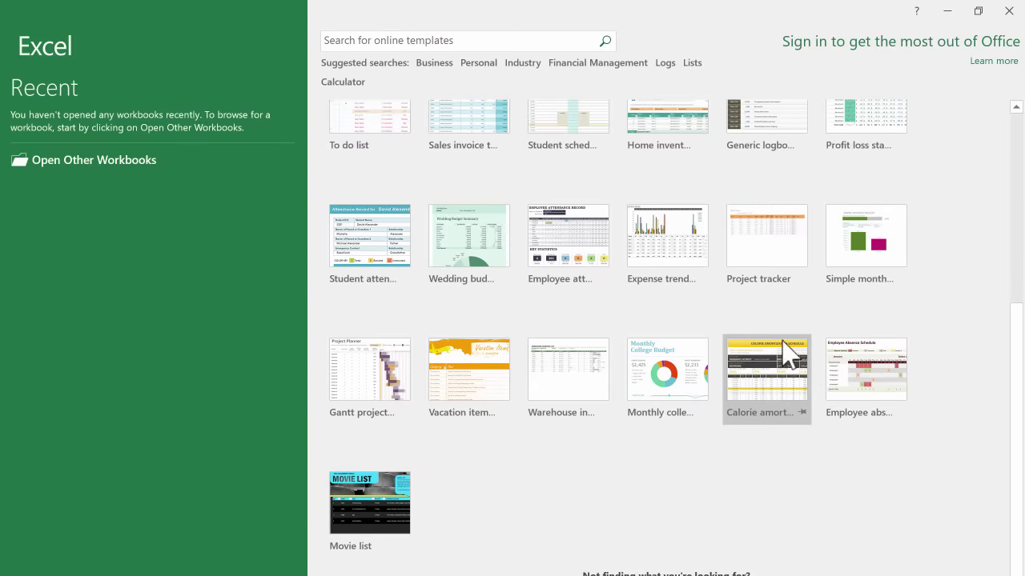
scroll(775, 352, "up", 7)
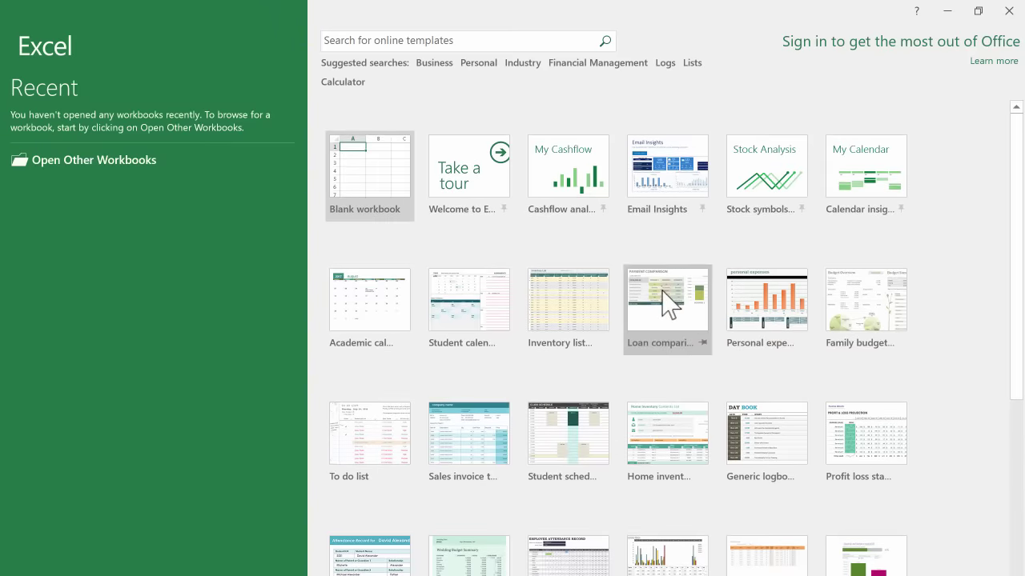
scroll(708, 290, "down", 5)
scroll(709, 290, "up", 5)
Step: Search the online templates for "budget" and narrow the results to the Calculator category
left_click(428, 39)
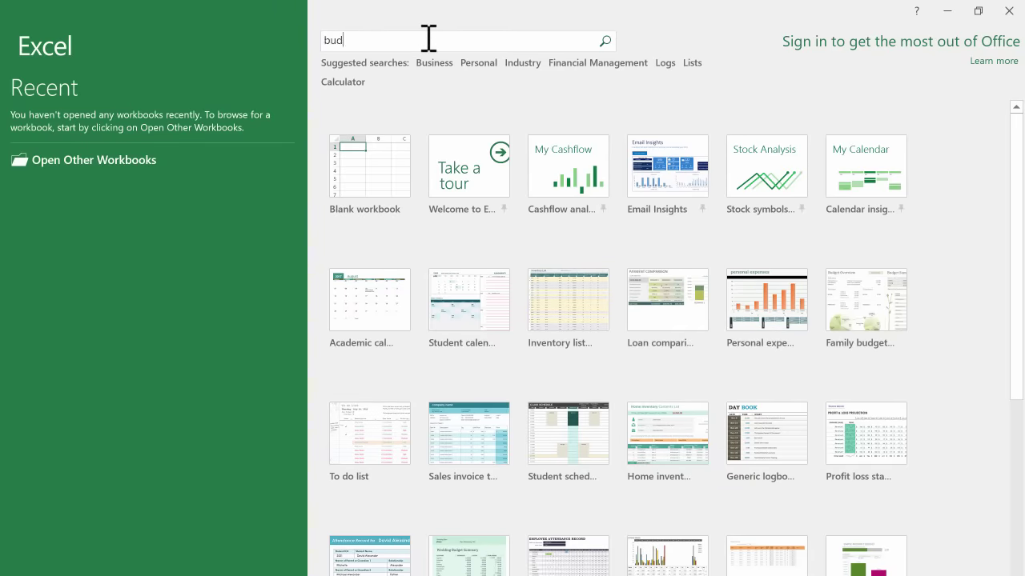
type("budget")
key("Return")
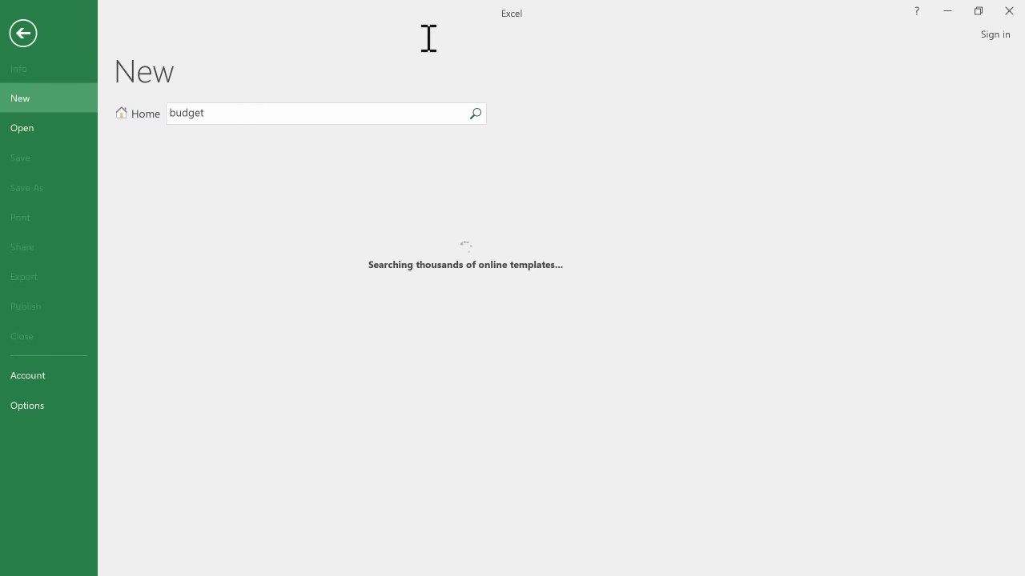
scroll(406, 283, "down", 5)
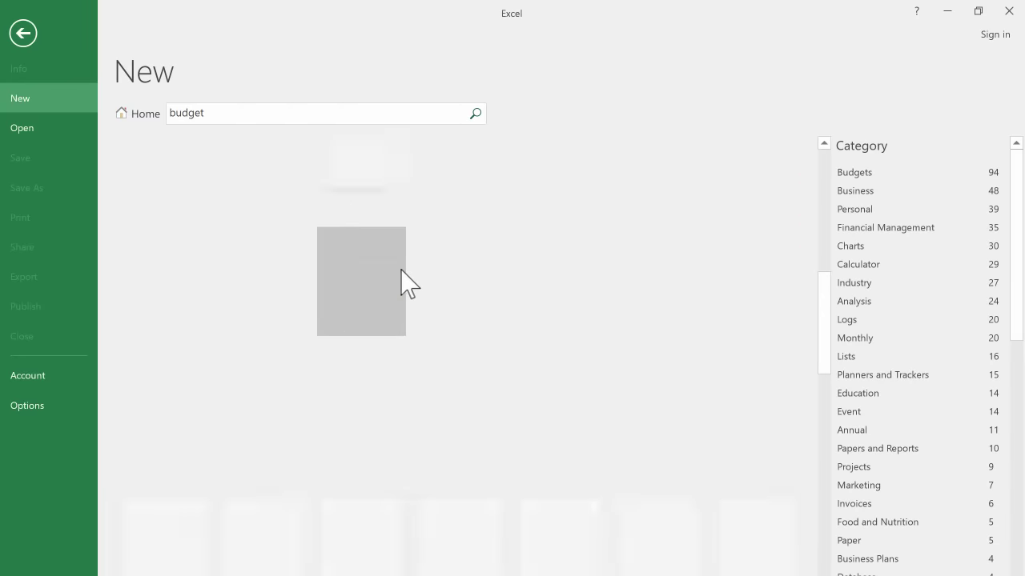
scroll(405, 283, "down", 5)
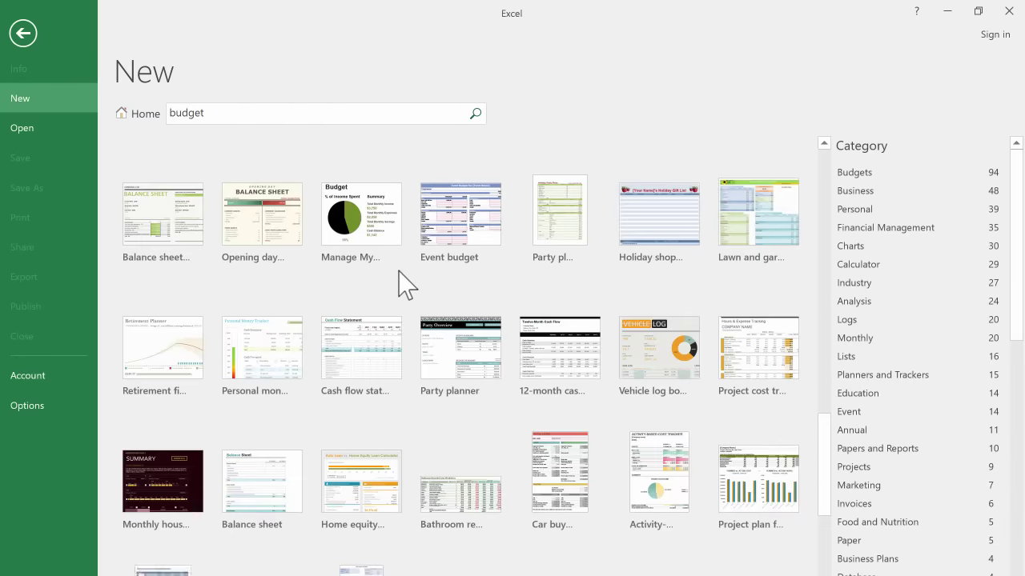
scroll(405, 284, "down", 5)
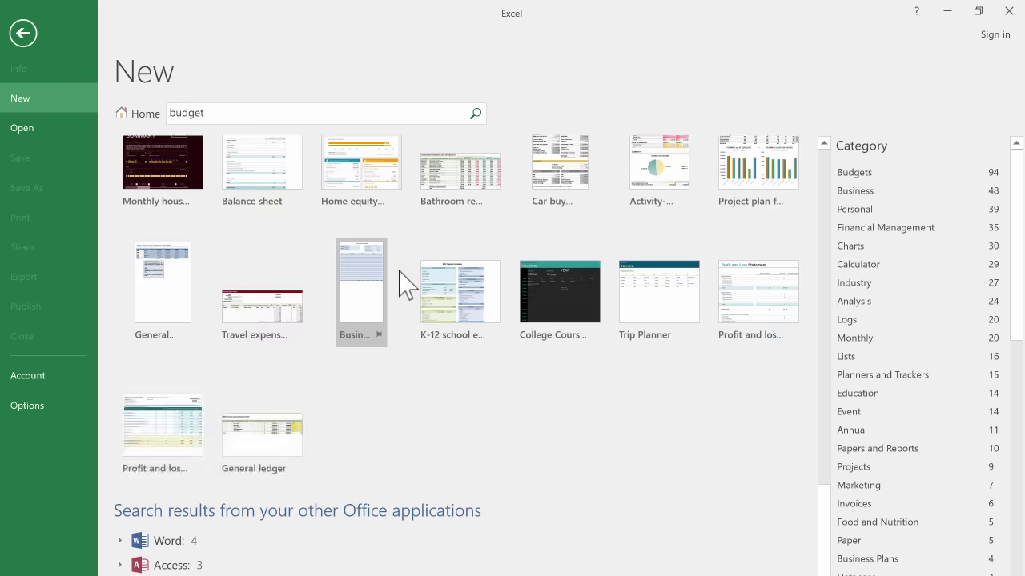
scroll(413, 288, "up", 5)
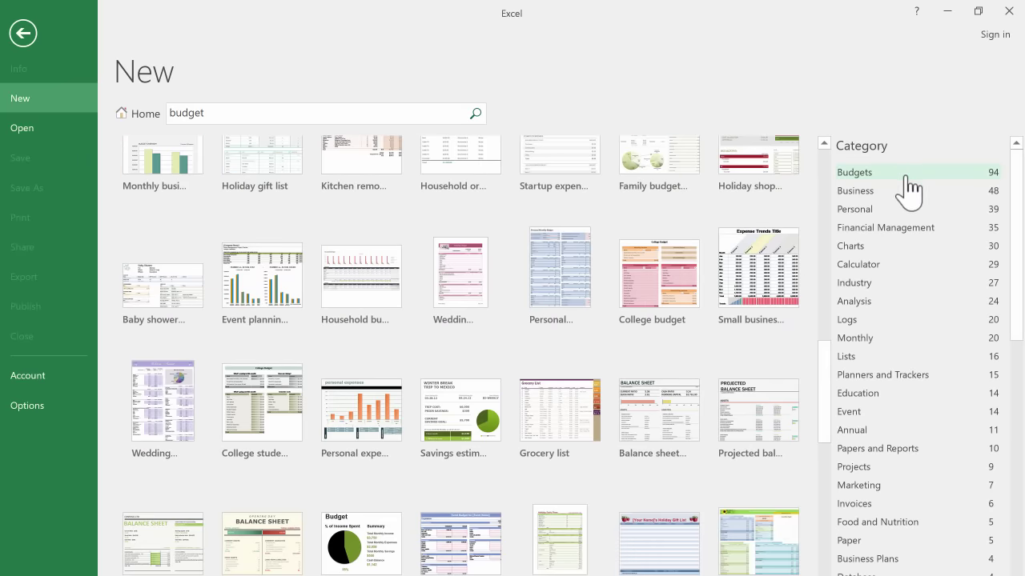
scroll(910, 194, "down", 5)
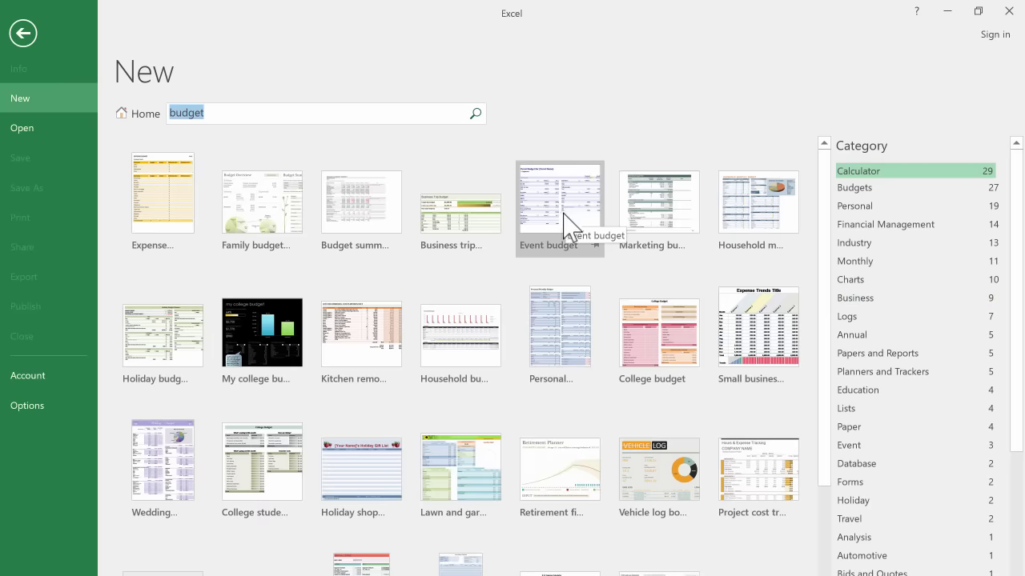
Step: Preview the Business trip budget template and close the preview without creating a workbook
left_click(477, 228)
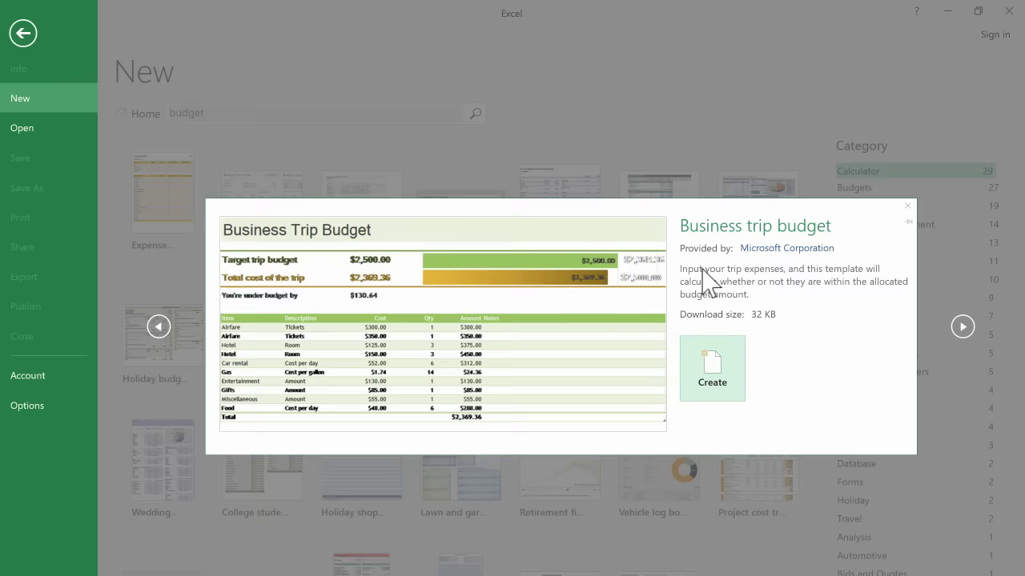
left_click(908, 210)
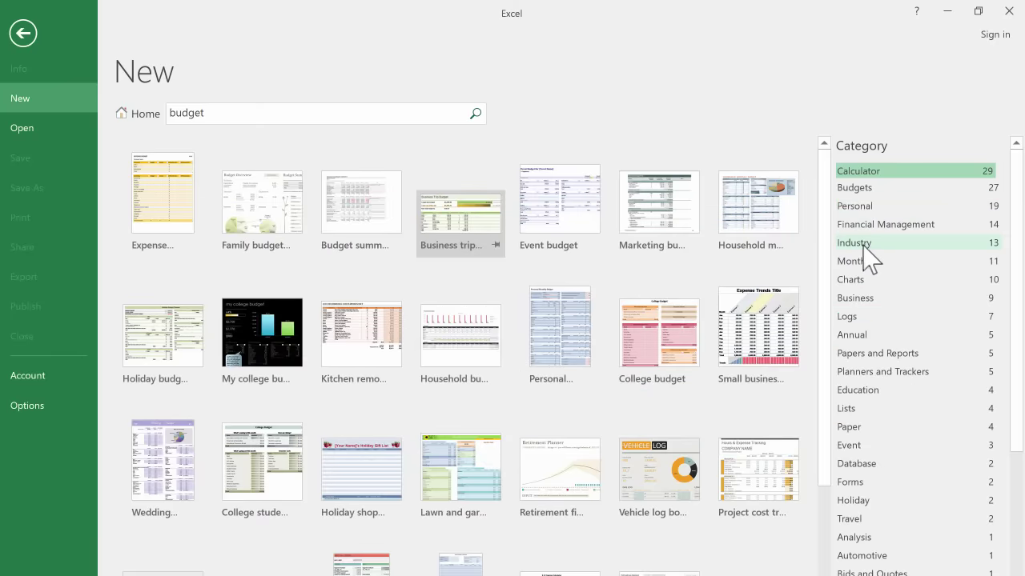
Step: Return to the main template list and create a blank workbook
left_click(148, 115)
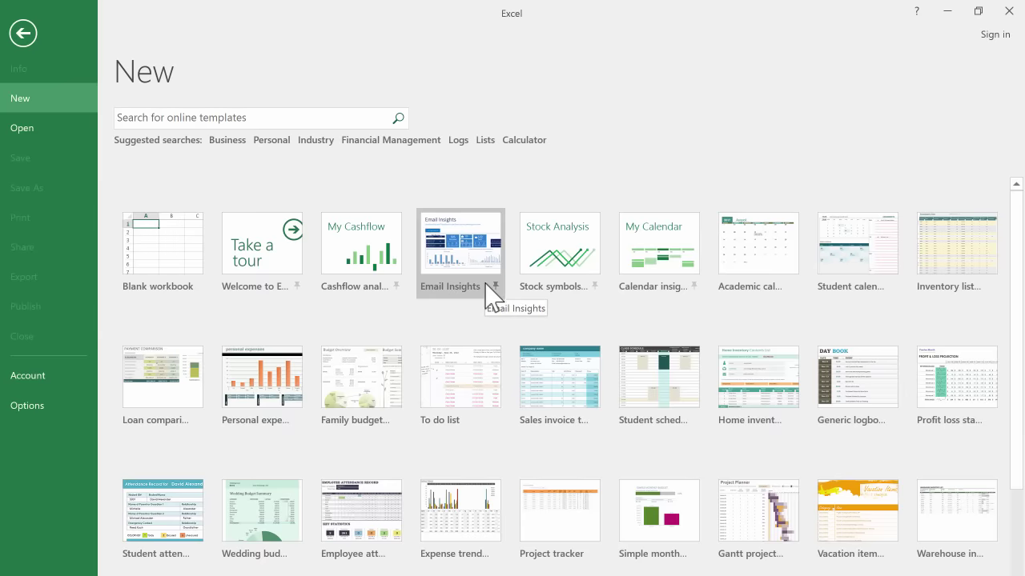
left_click(150, 277)
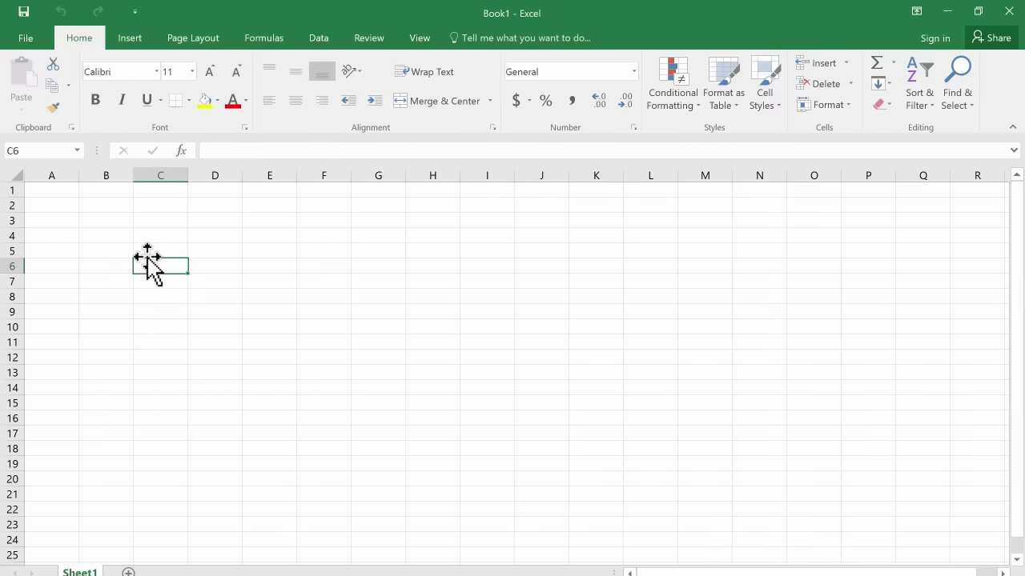
Step: Look through the Home, Insert, Page Layout, Formulas, Data, Review and View command sets of the ribbon
key("alt+n")
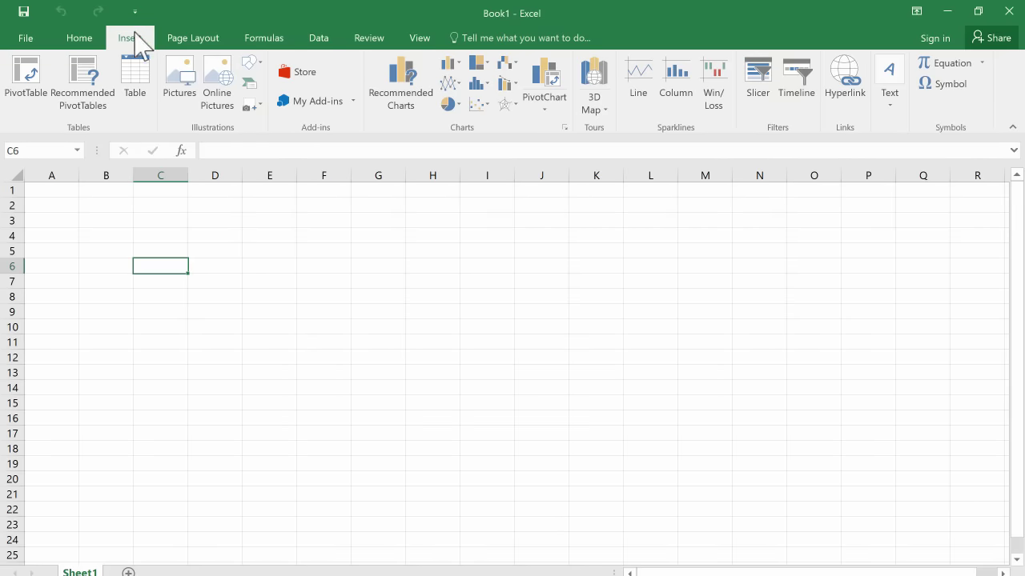
left_click(79, 40)
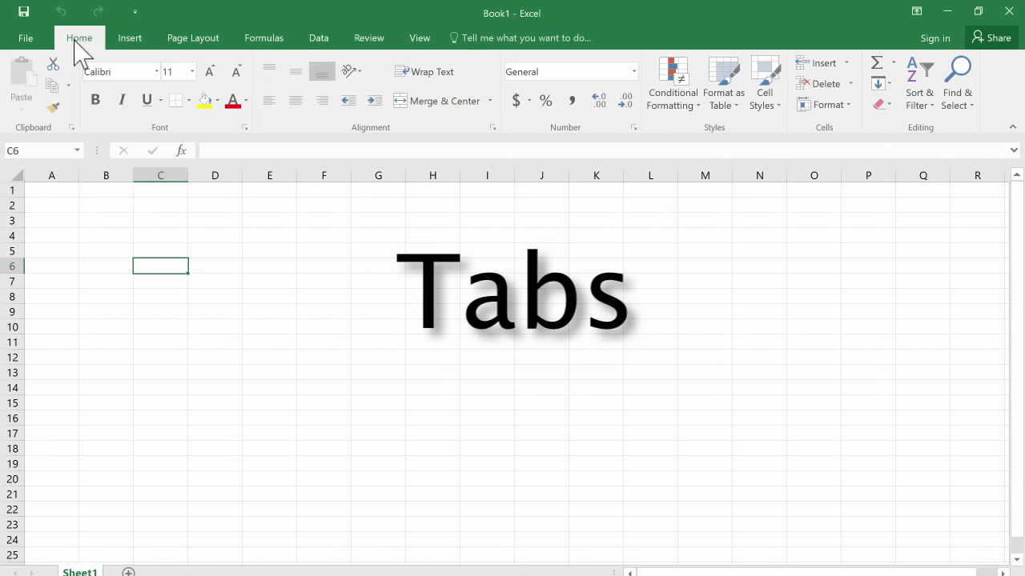
left_click(129, 40)
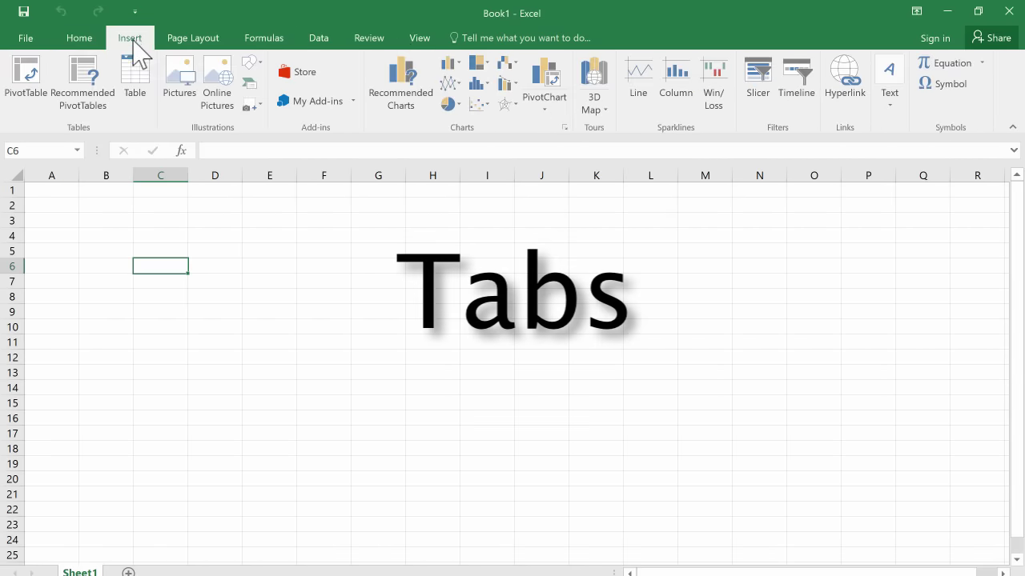
left_click(192, 40)
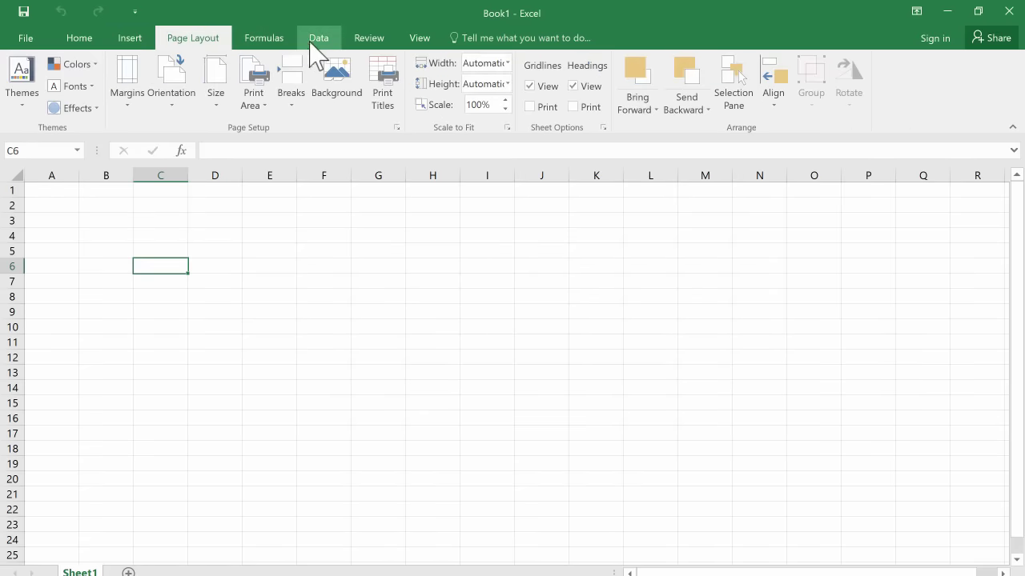
left_click(316, 38)
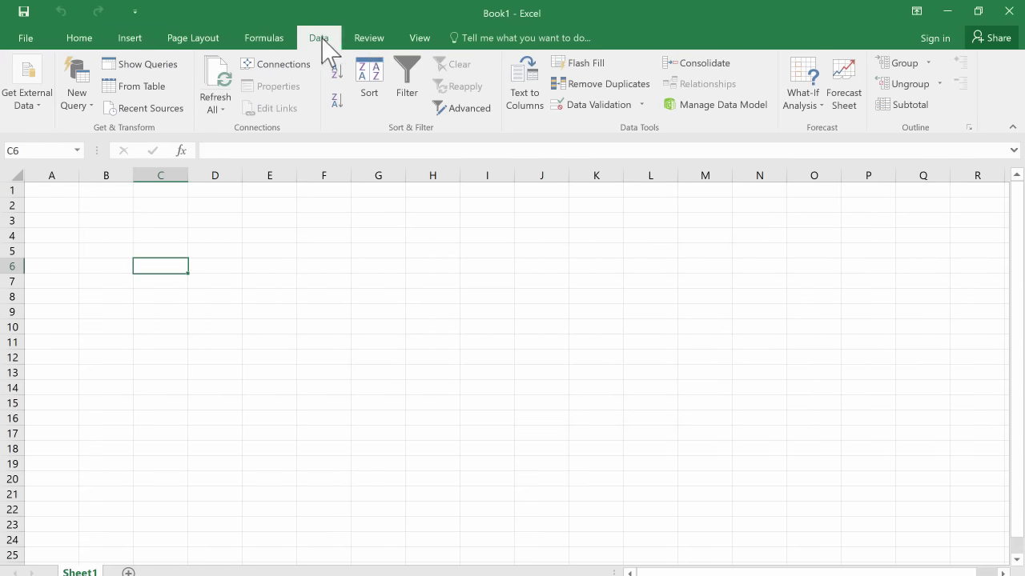
left_click(373, 41)
left_click(422, 39)
left_click(371, 40)
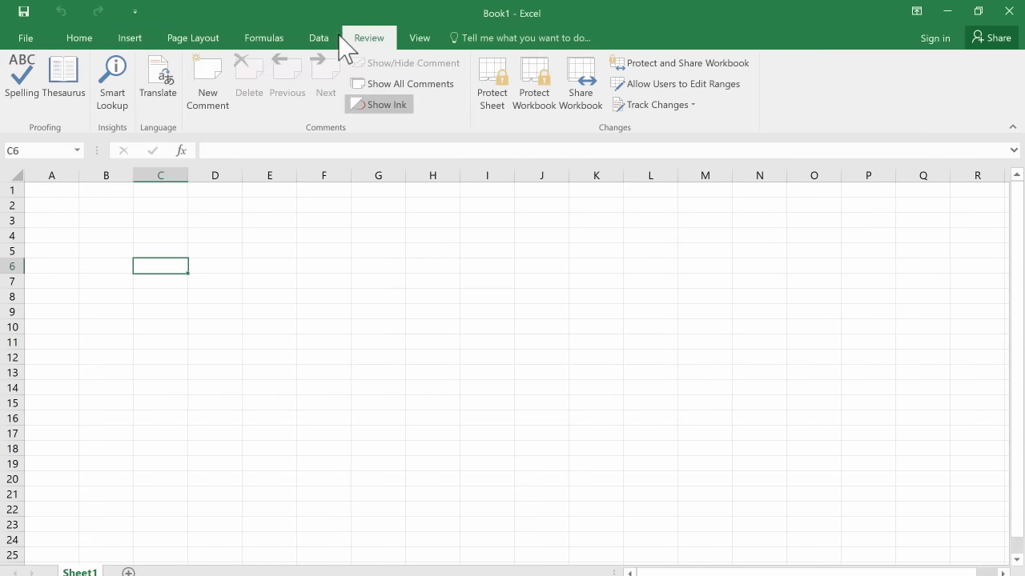
left_click(320, 39)
left_click(264, 38)
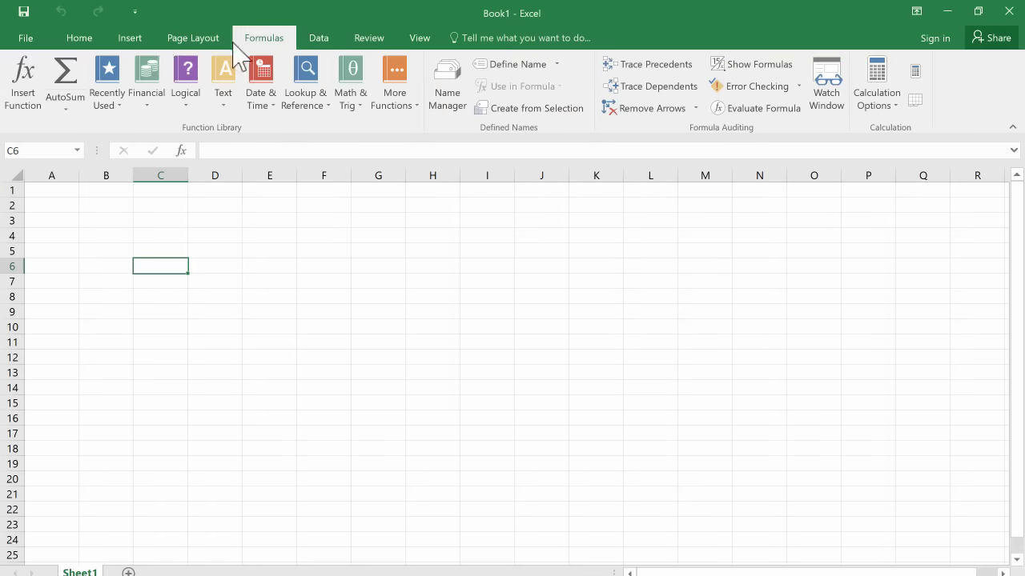
left_click(132, 38)
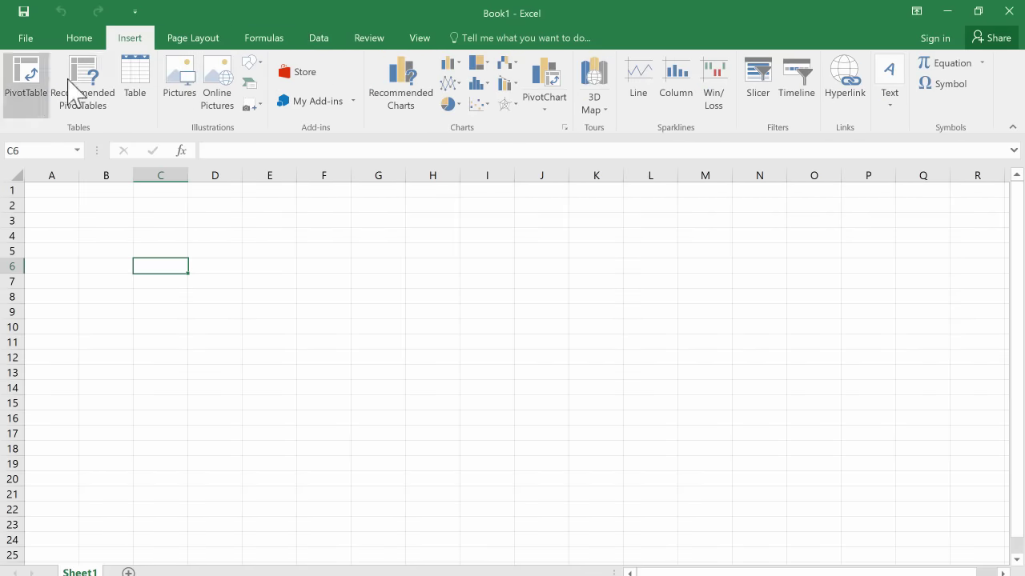
scroll(912, 95, "up", 1)
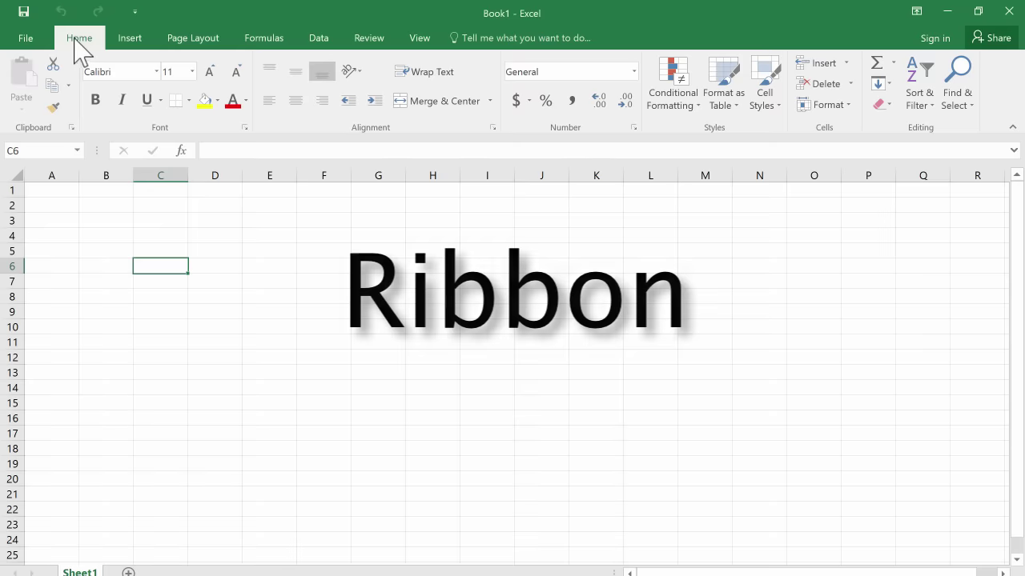
Step: Compare the command groups offered for Page Layout with those for Formulas
left_click(198, 40)
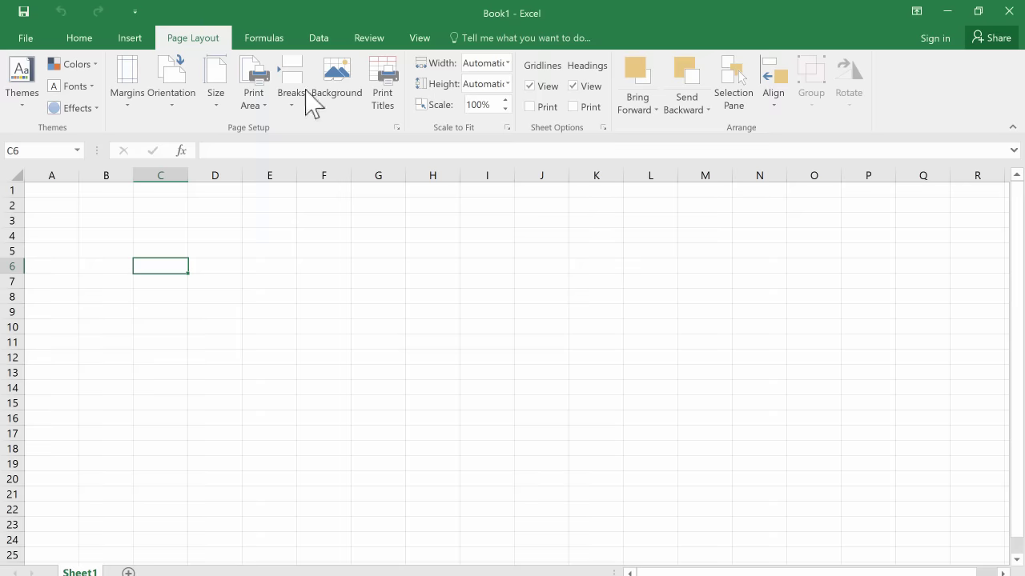
scroll(183, 39, "down", 1)
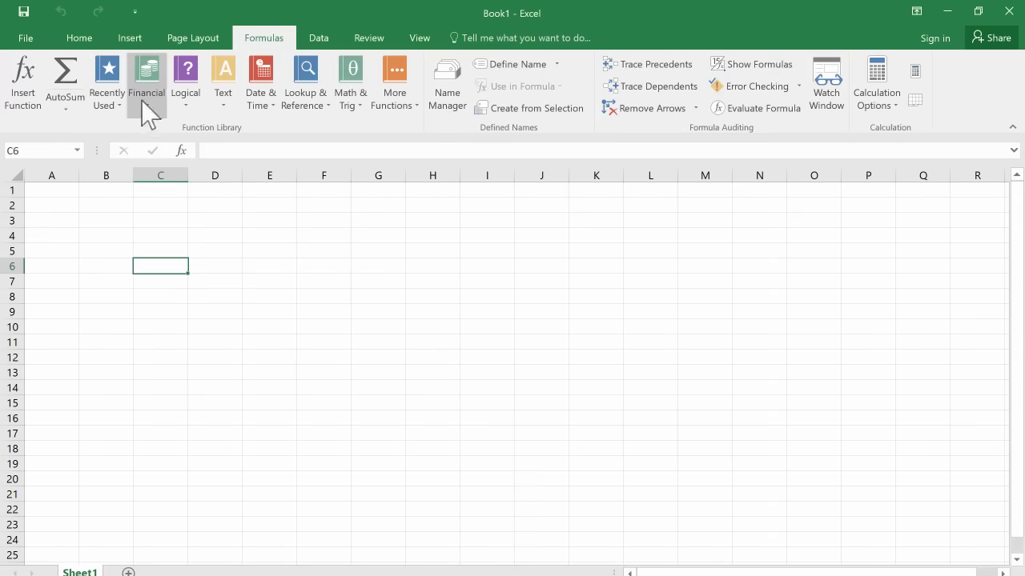
left_click(194, 46)
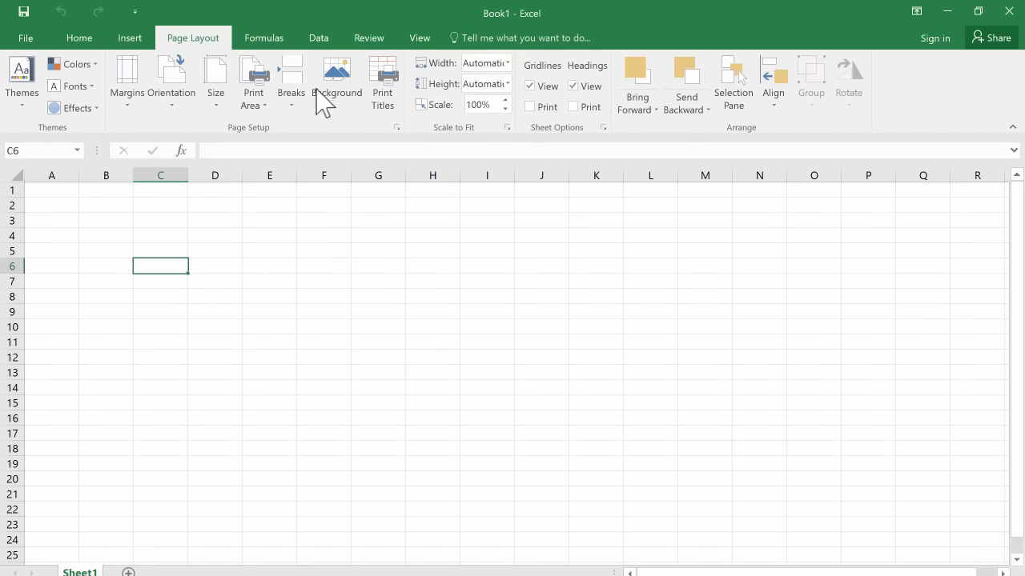
scroll(198, 40, "up", 1)
Step: Open the detailed Page Setup settings for orientation and scaling, and close them without changes
left_click(196, 37)
left_click(507, 128)
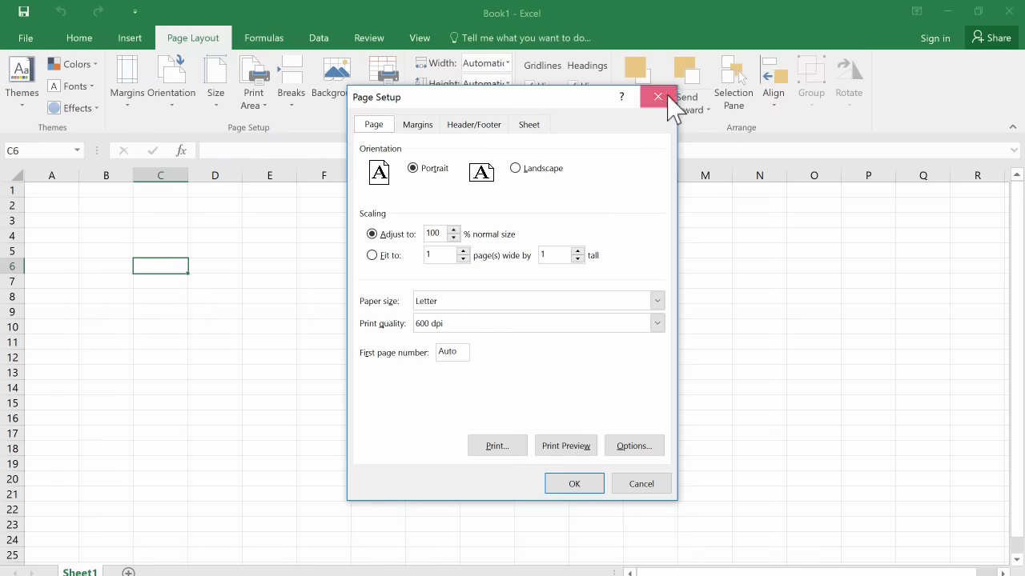
left_click(658, 97)
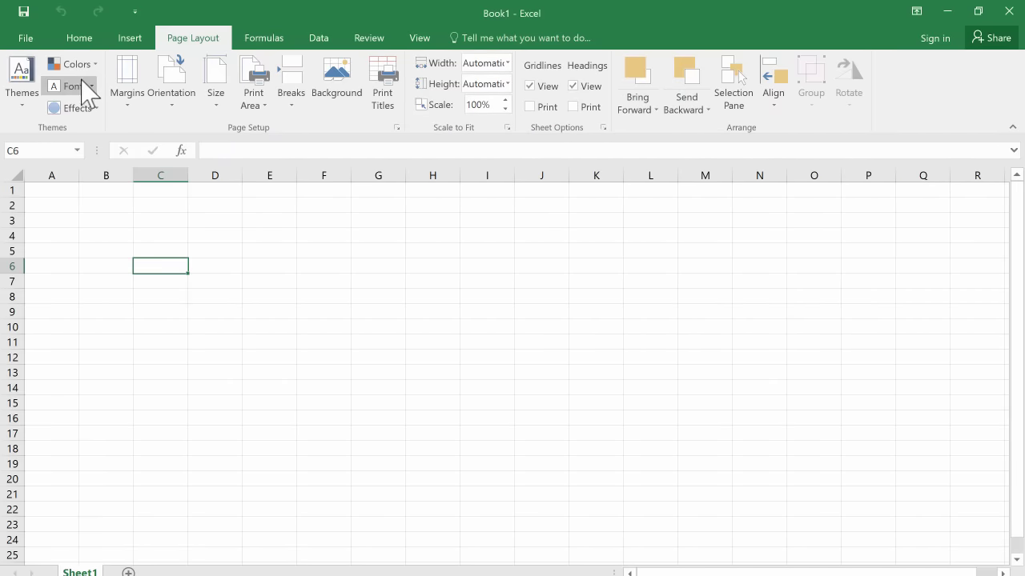
Step: Review the Insert commands and return to the Page Layout commands
scroll(883, 111, "up", 1)
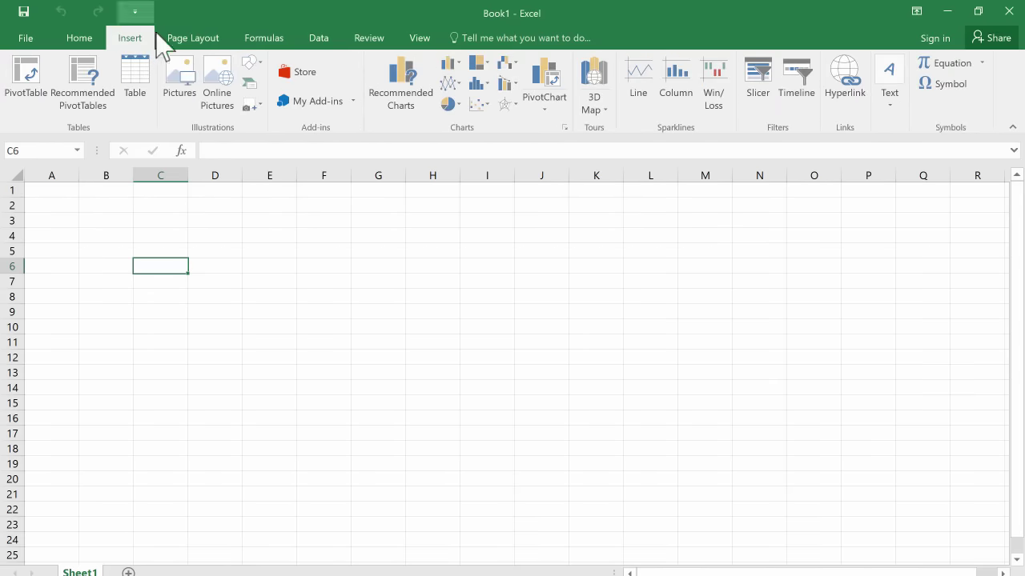
left_click(192, 38)
scroll(193, 37, "up", 1)
left_click(193, 38)
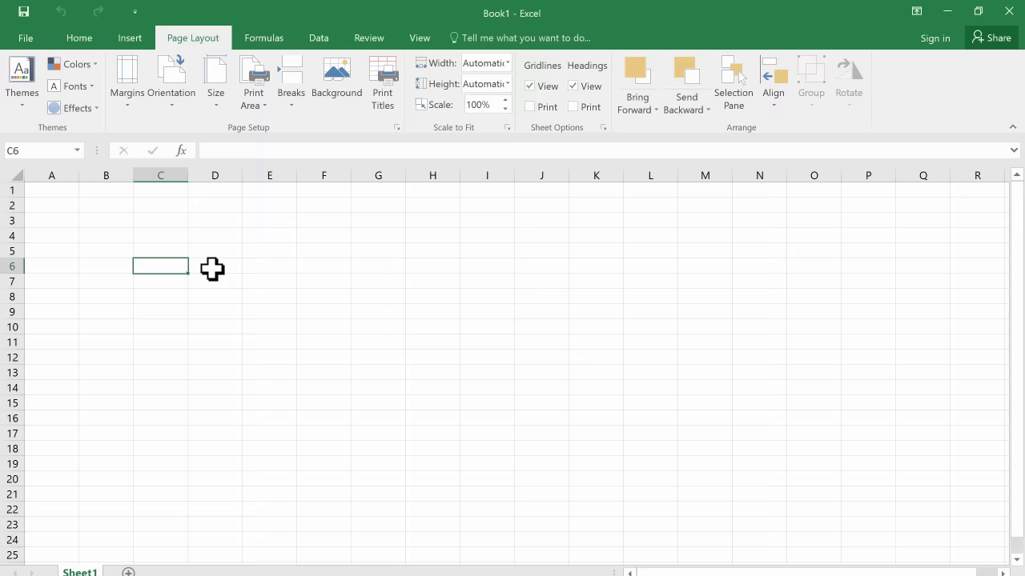
Step: Select cell D3, the whole of column C and the whole of row 2, one after another
left_click(232, 218)
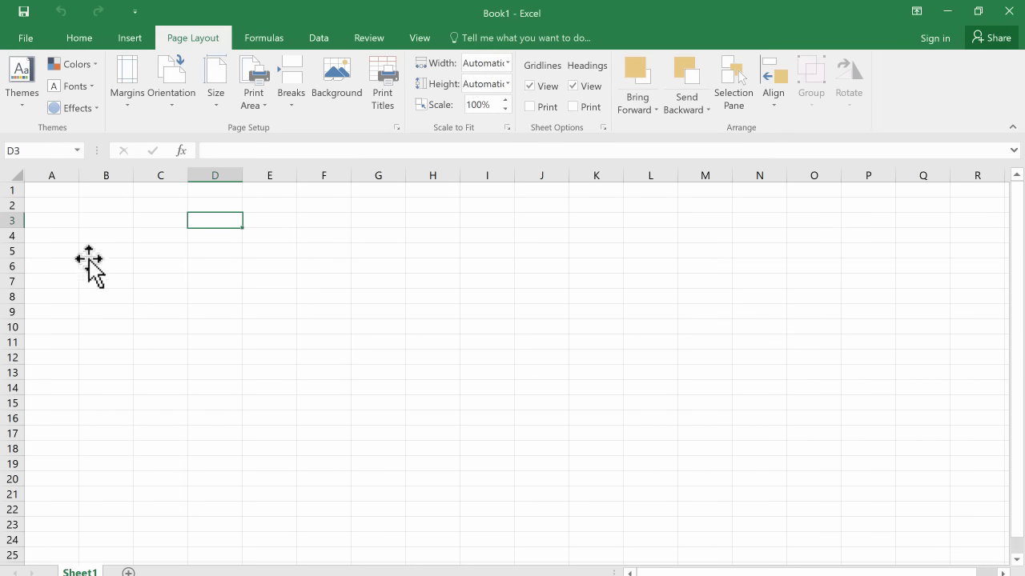
left_click(157, 175)
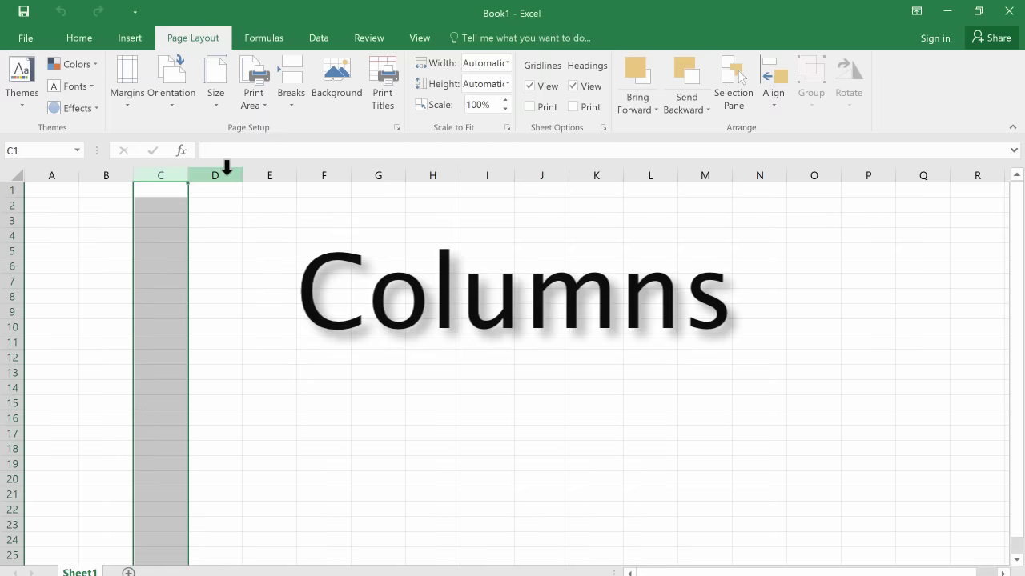
left_click(10, 205)
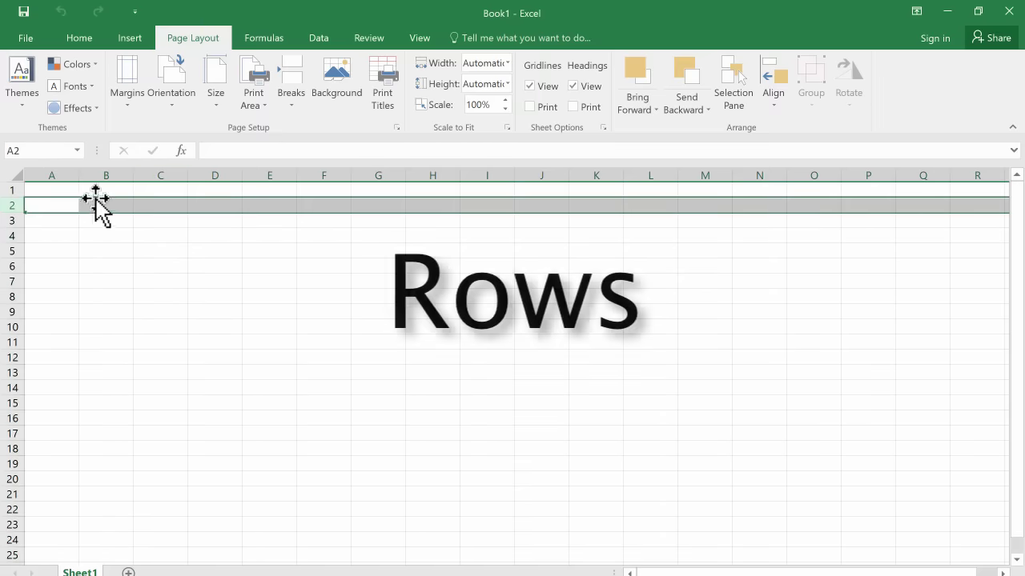
Step: Select whole columns C, A, B and C again in turn, and look across the sheet's columns
left_click(158, 176)
left_click(51, 174)
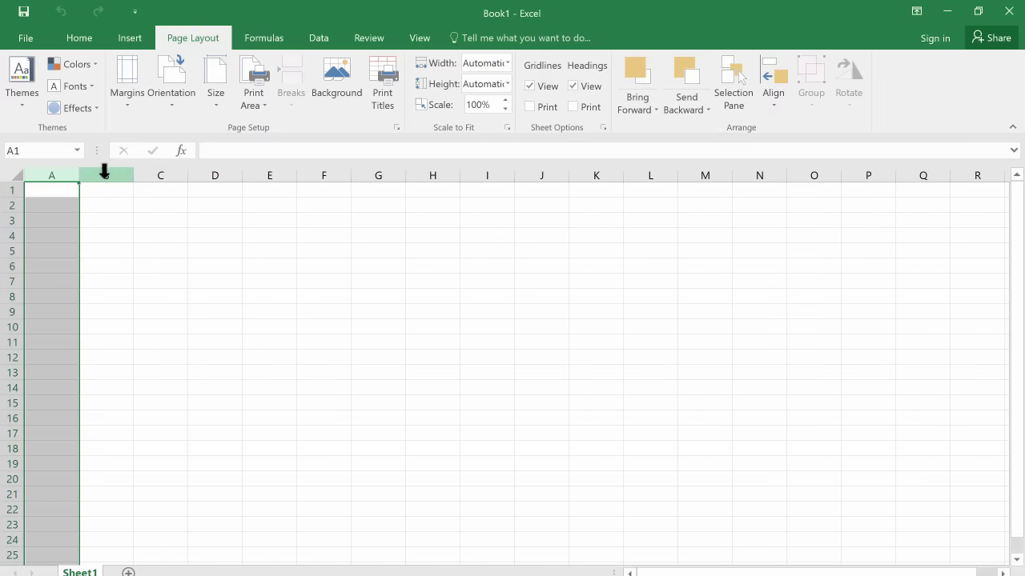
left_click(104, 171)
left_click(166, 171)
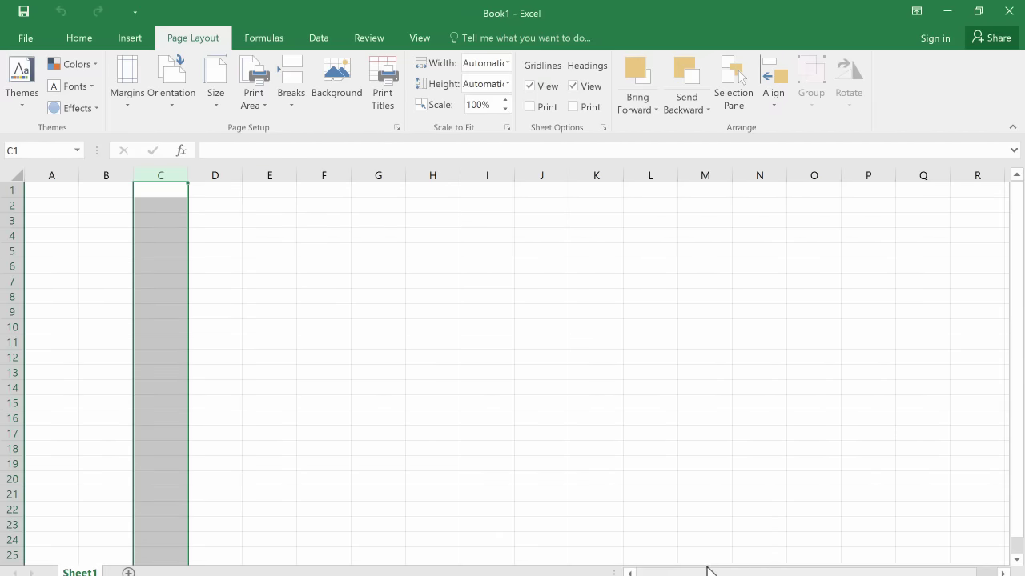
left_click_drag(813, 570, 825, 570)
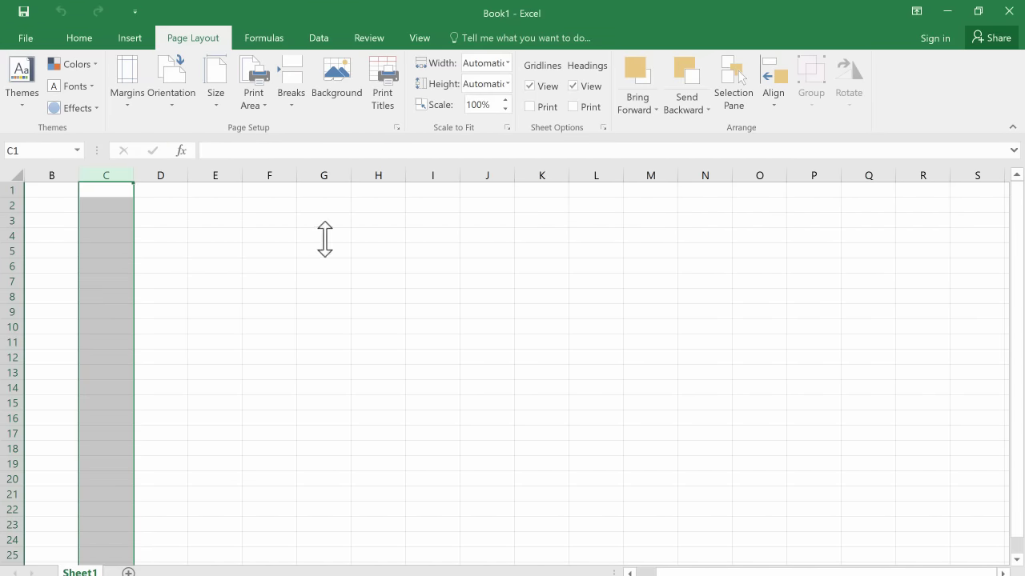
left_click_drag(766, 571, 708, 573)
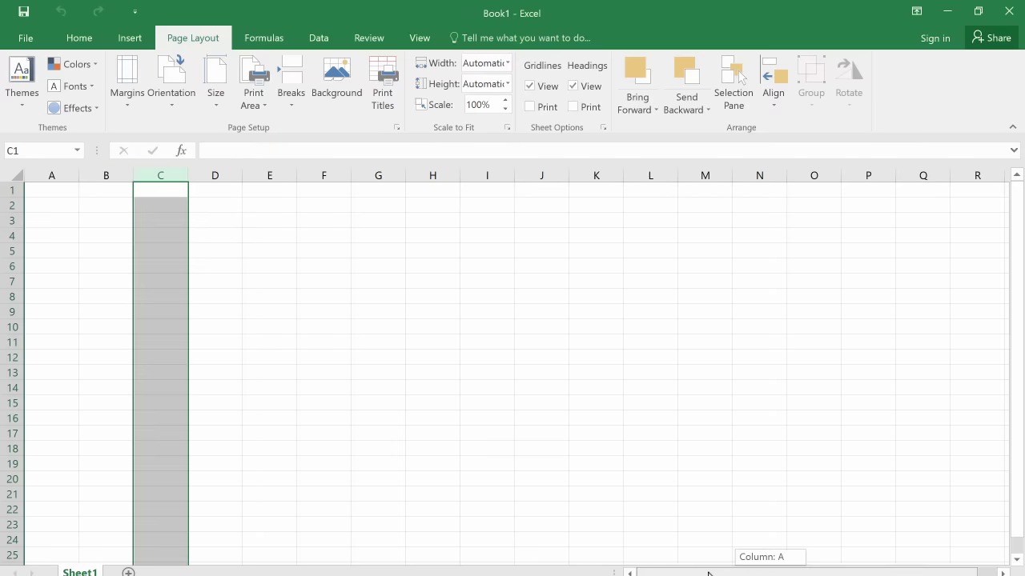
Step: Select cell A3, the whole of rows 1, 2 and 3 one after another, and then cell C5
left_click(63, 217)
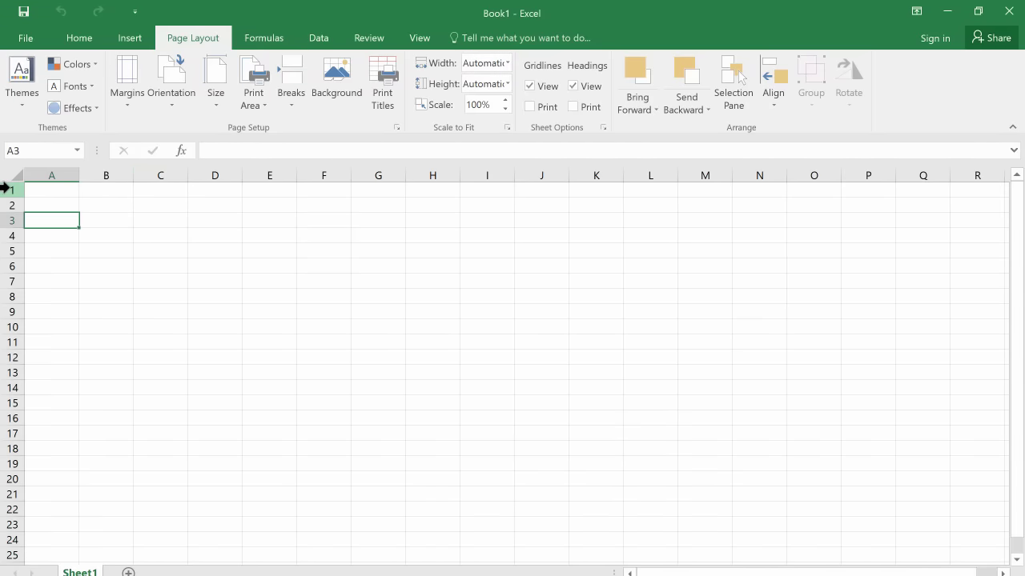
left_click(6, 189)
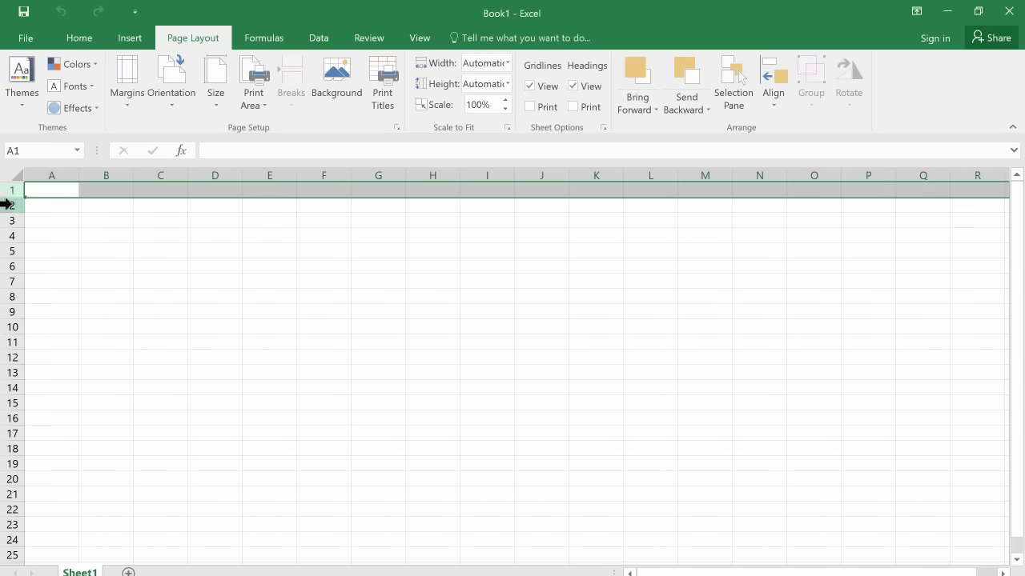
left_click(10, 206)
left_click(7, 221)
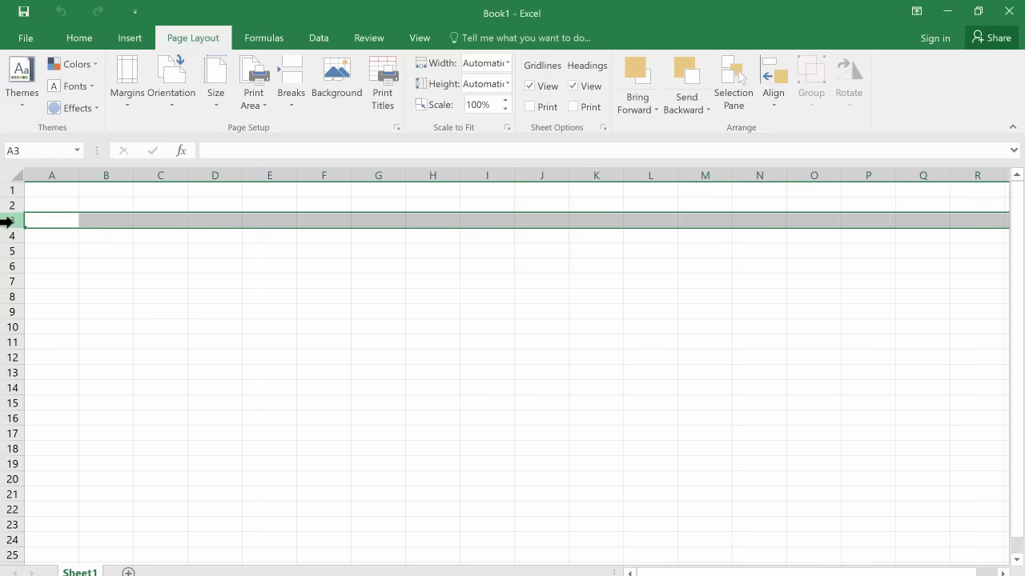
left_click(143, 246)
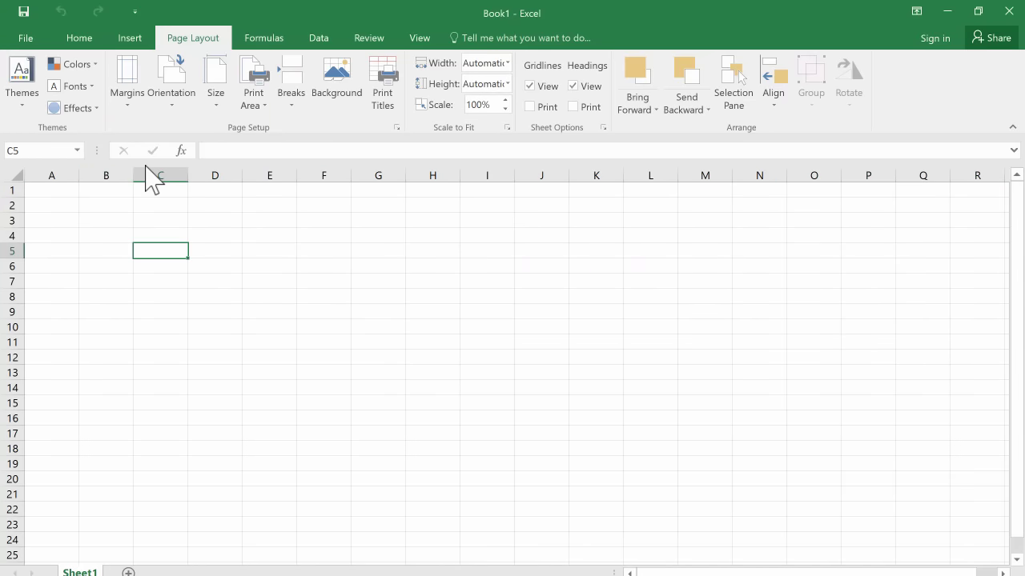
Step: Select rows 5 and 4, column B, and rows 3 and 2, each as a whole, in that order
left_click(17, 251)
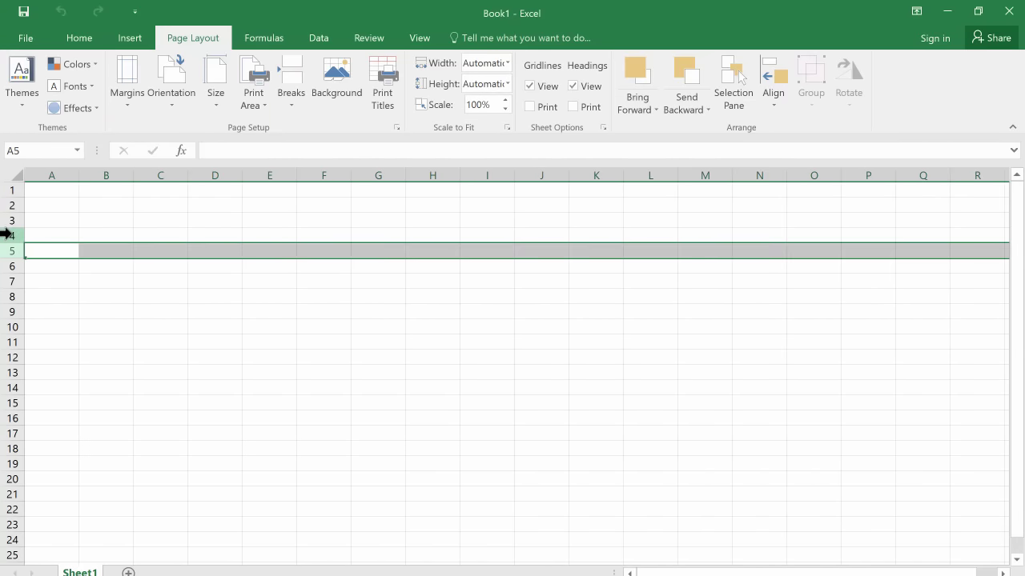
left_click(8, 235)
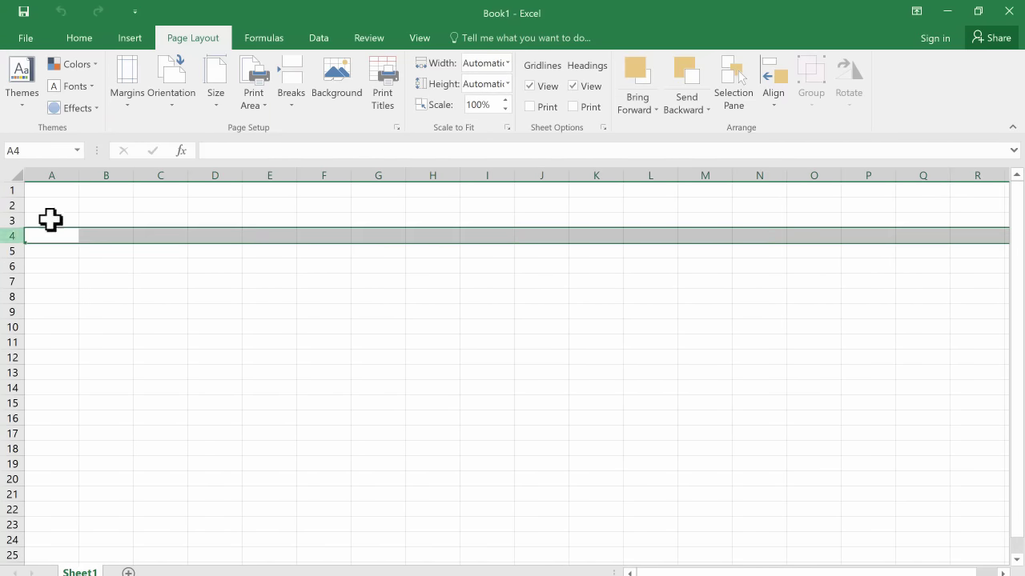
left_click(113, 175)
left_click(14, 220)
left_click(12, 205)
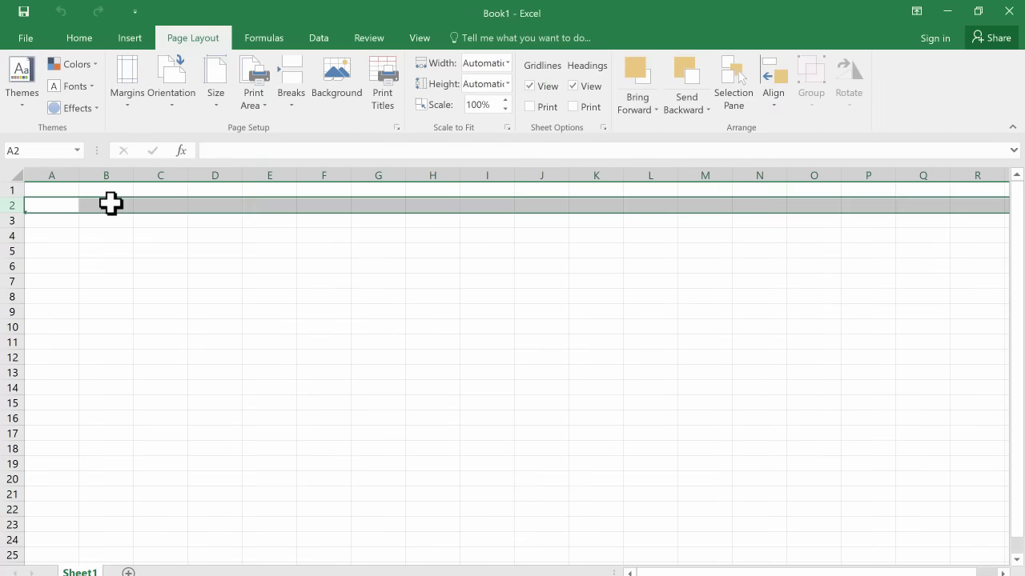
Step: Select the single cells B2, D3 and C2 one after another
left_click(110, 204)
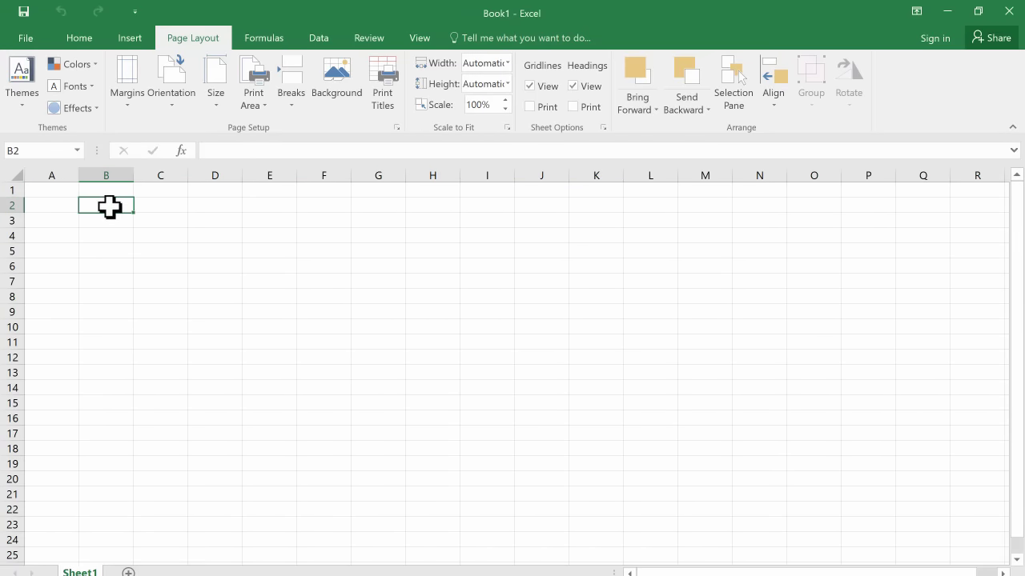
left_click(224, 224)
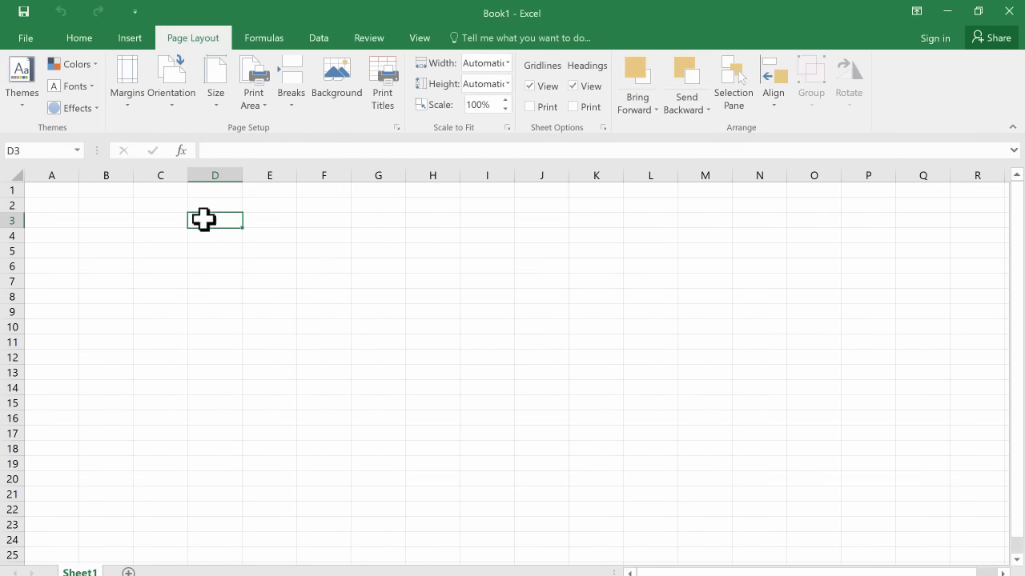
left_click(152, 208)
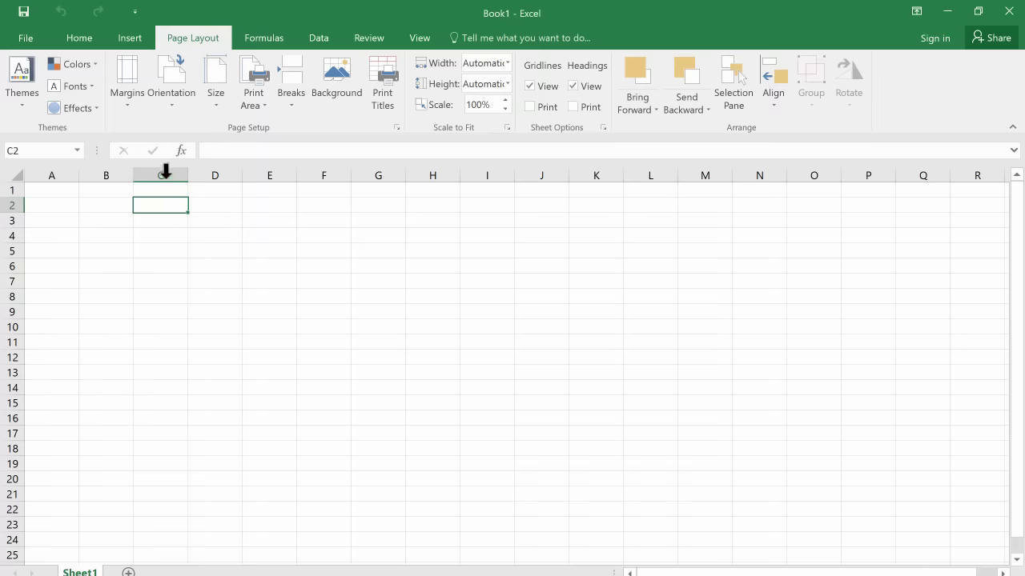
Step: Trace the address of cell C2 by selecting column C, row 2 and column C again, and finish on cell I16
left_click(165, 175)
left_click(10, 205)
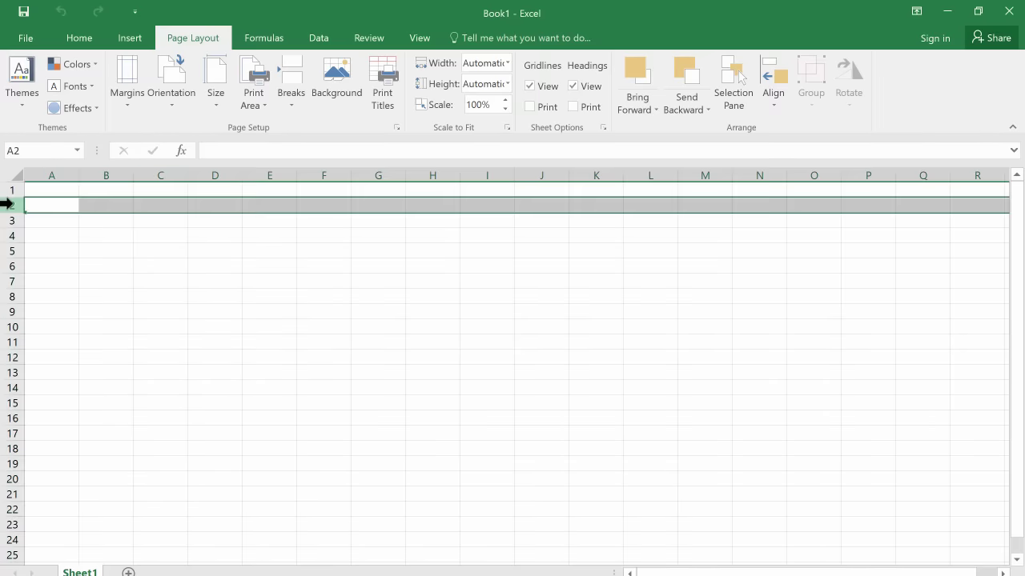
left_click(163, 170)
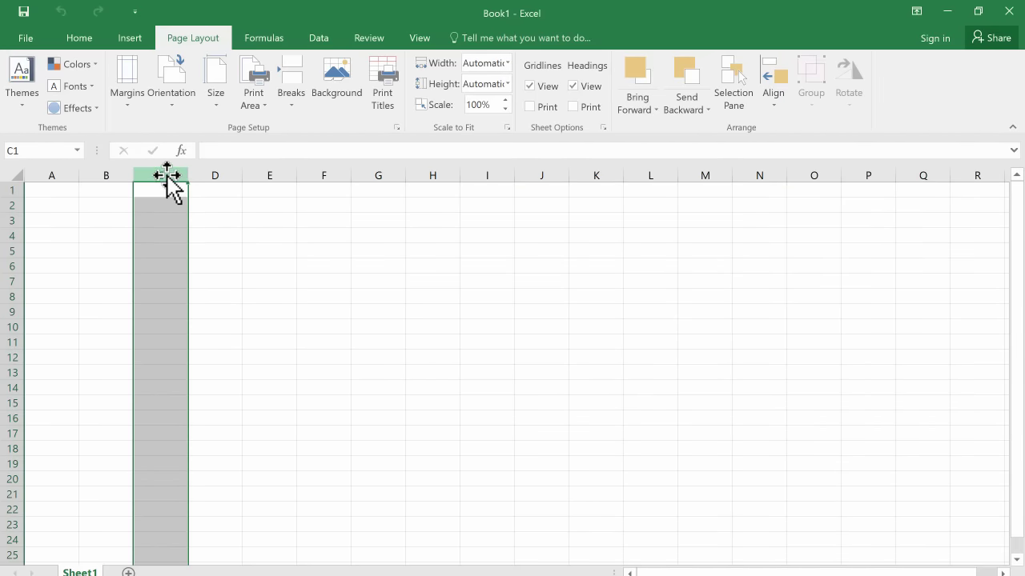
left_click(702, 314)
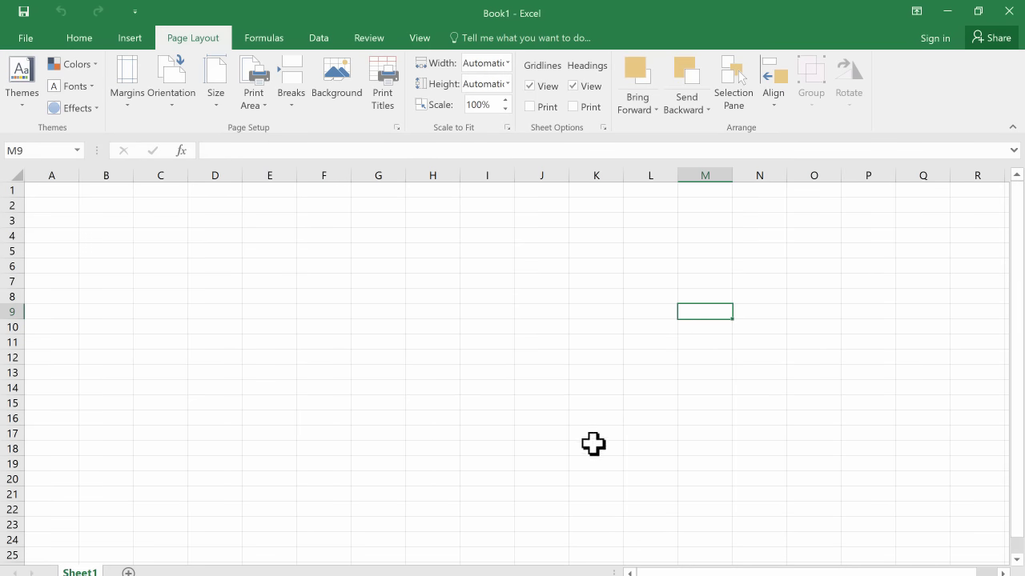
left_click(470, 413)
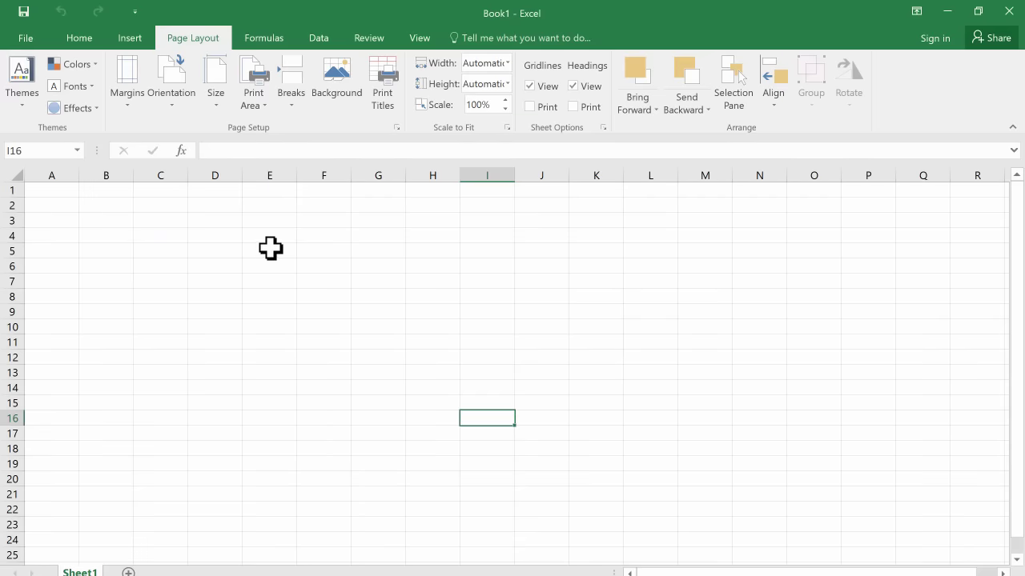
Step: Select the whole of column F, the whole of row 3, and the cell F3 where they meet
left_click(320, 172)
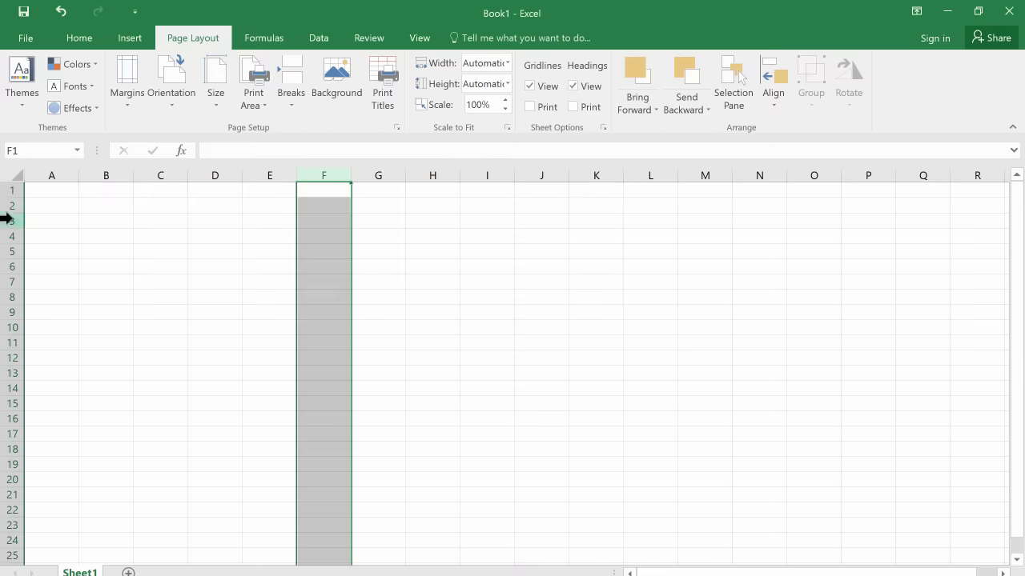
left_click(12, 221)
left_click(329, 221)
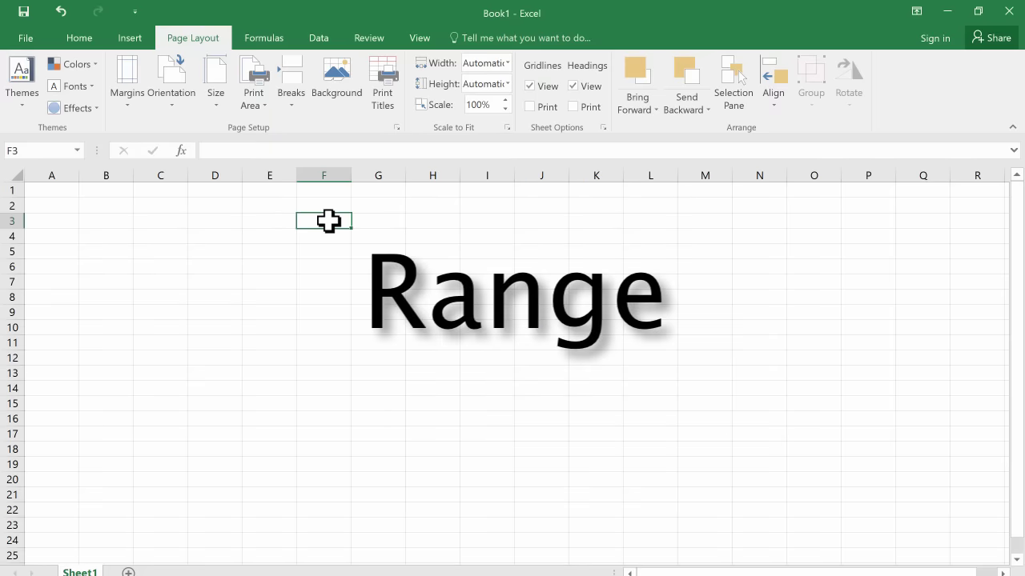
Step: Select a rectangular range of cells starting at F3, and clear the selection by choosing cell I8
left_click(370, 284)
left_click_drag(313, 219, 455, 302)
left_click(494, 298)
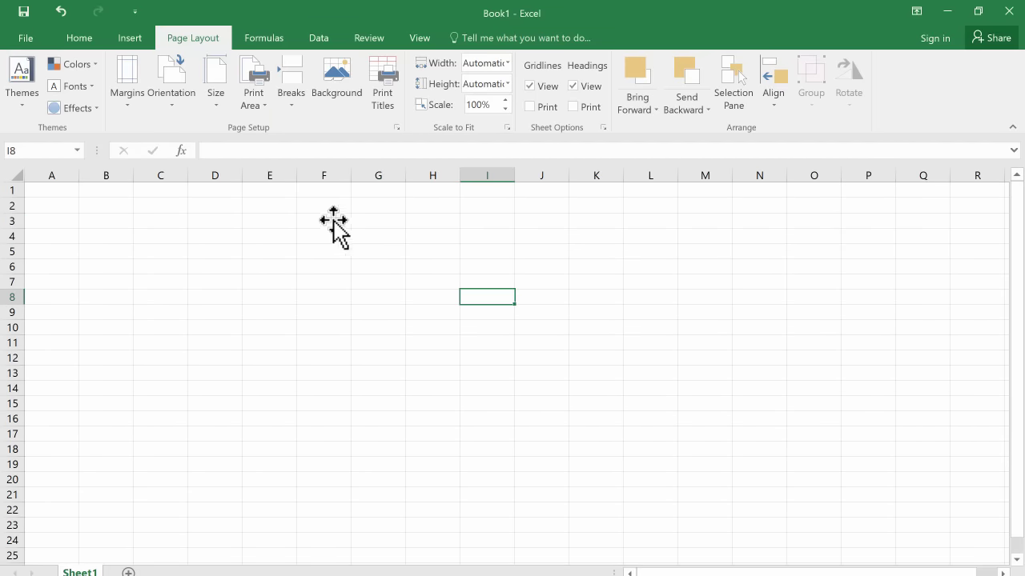
Step: Select a range running across from F3, a range running down column F, and the rectangular range D3:J19
left_click_drag(320, 218, 493, 232)
left_click(322, 297)
left_click_drag(323, 249, 341, 450)
left_click(306, 302)
left_click(322, 229)
left_click_drag(237, 224, 526, 462)
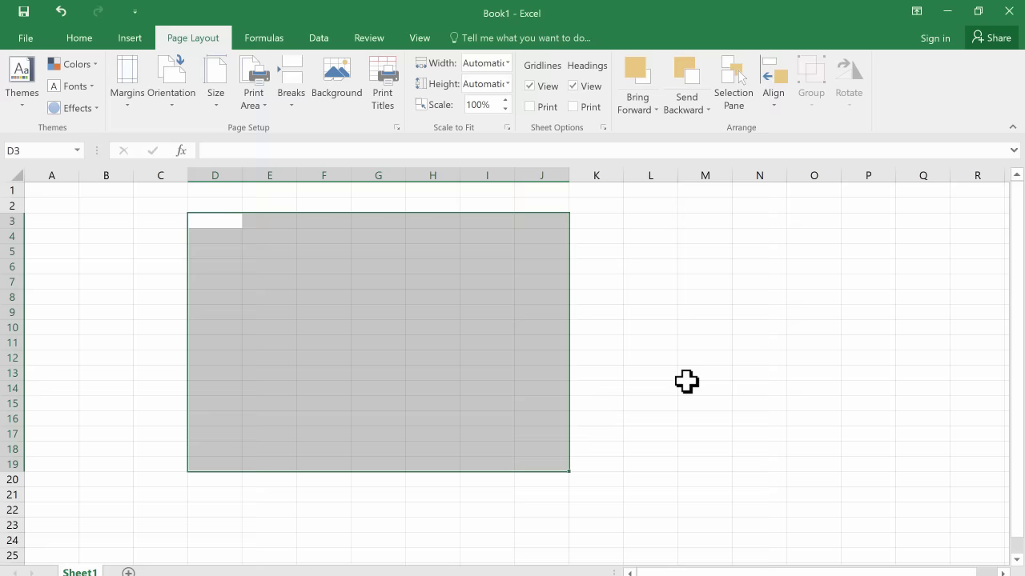
Step: Select cell L7 as the starting corner and extend the selection to the range L7:N12
left_click(650, 281)
scroll(649, 247, "down", 1)
scroll(648, 248, "up", 1)
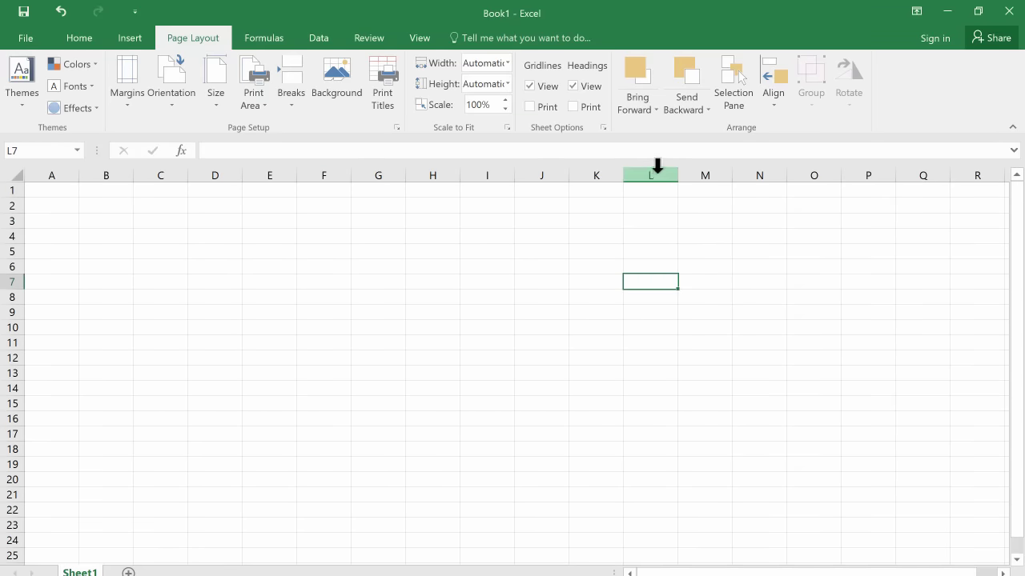
left_click_drag(647, 281, 758, 350)
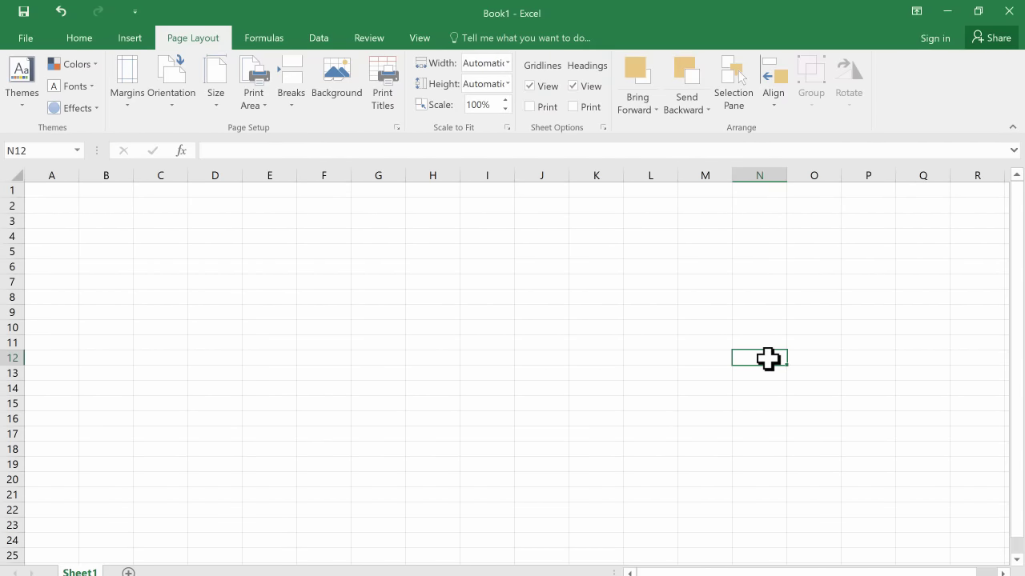
left_click(658, 269)
left_click_drag(658, 269, 696, 359)
left_click(489, 344)
left_click_drag(648, 280, 755, 361)
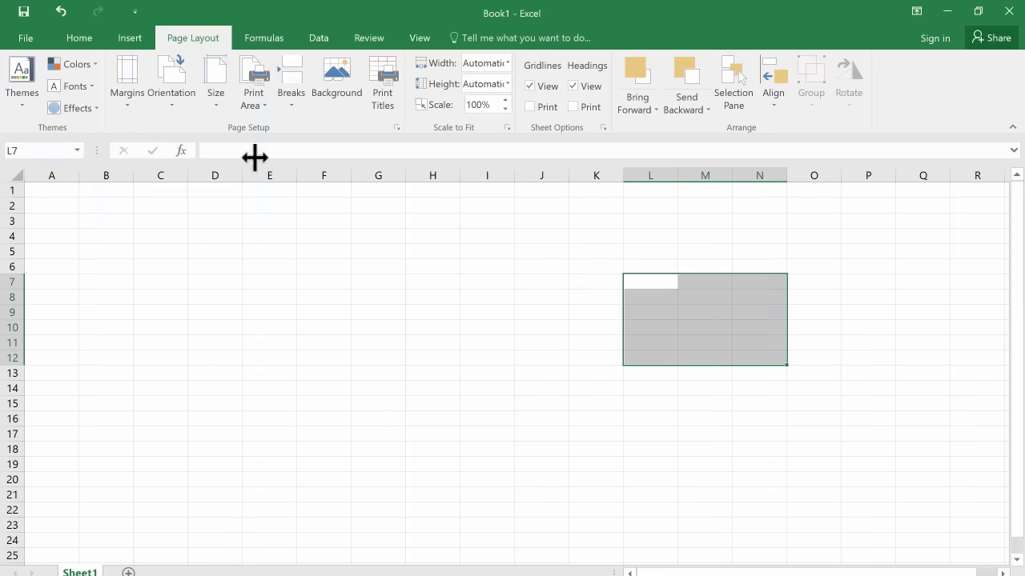
Step: Write the range reference L7:n12 in cell L7, discard the entry, and select cell J6
left_click(237, 149)
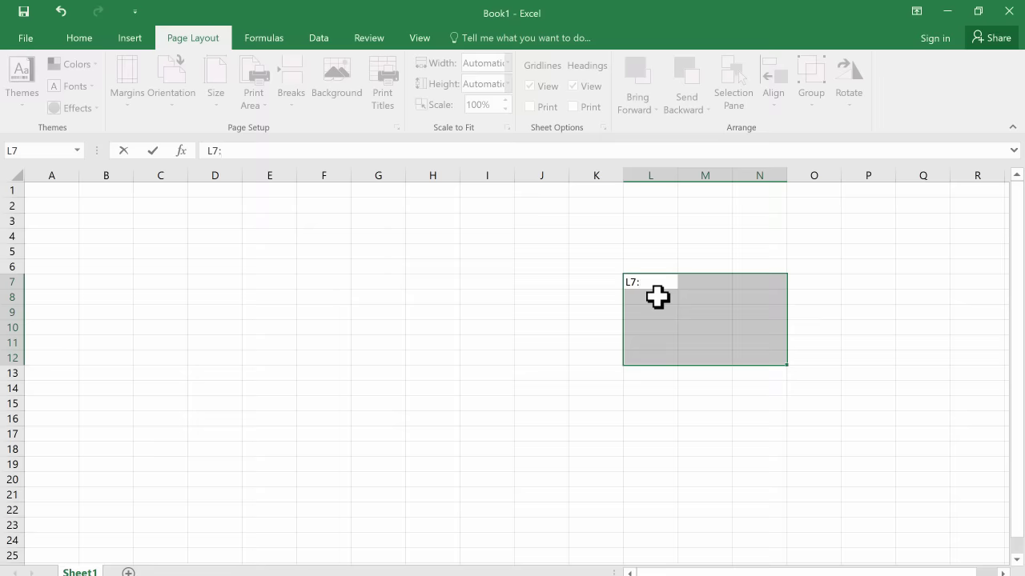
type("n12")
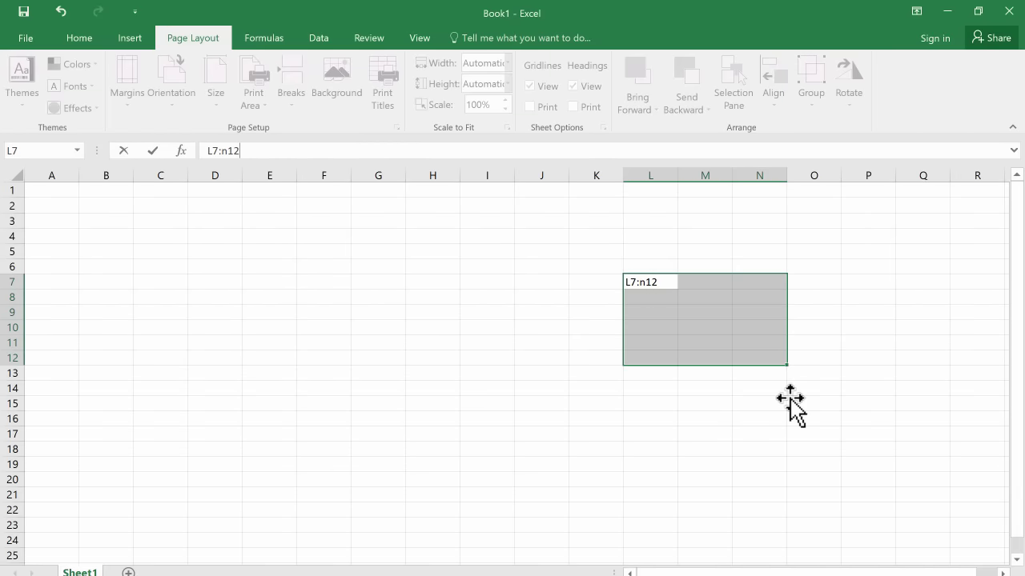
key("Escape")
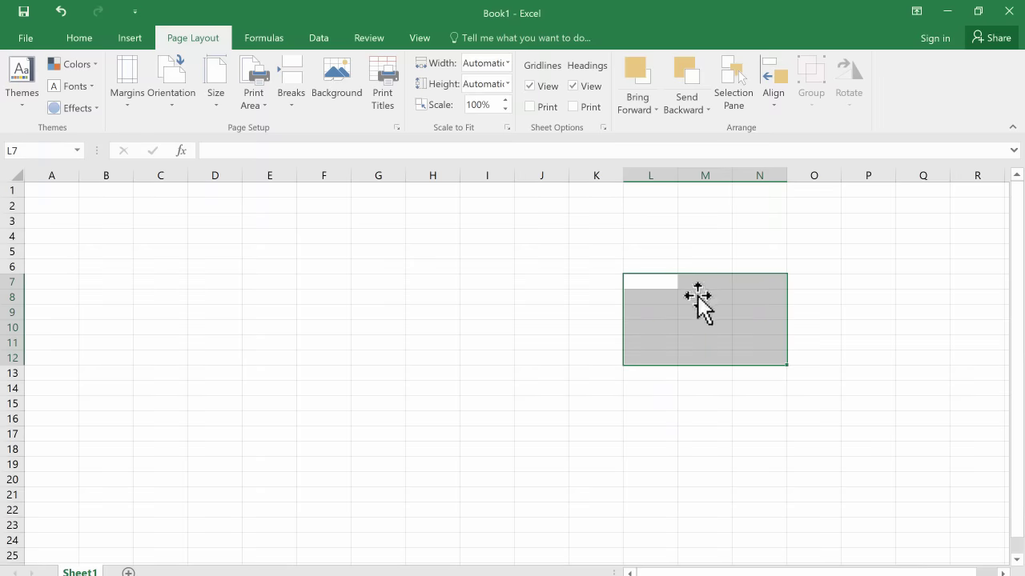
left_click(556, 266)
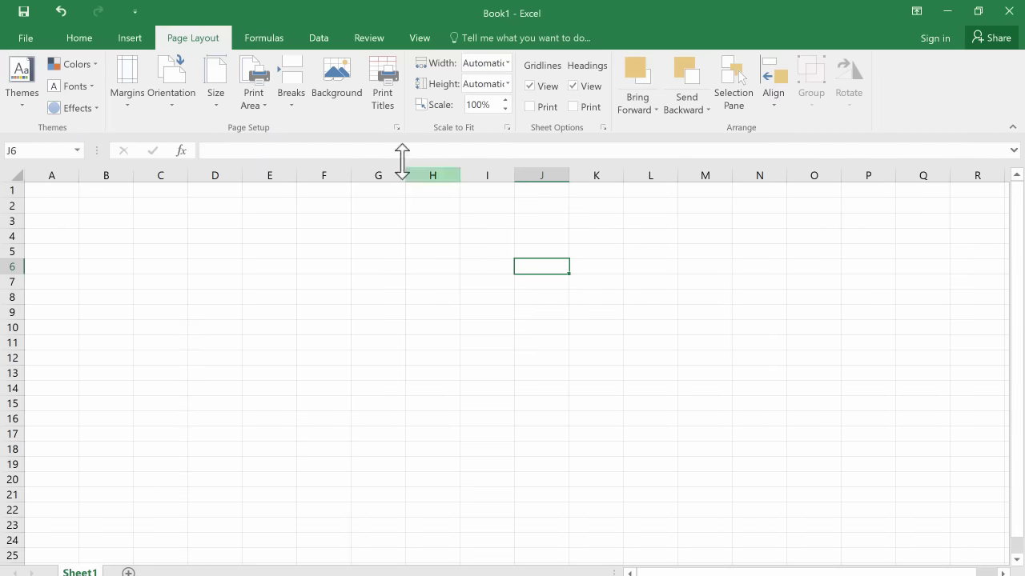
Step: Display the Home commands, select a large block of cells starting at A1, and clear it by choosing cell G13
left_click(77, 38)
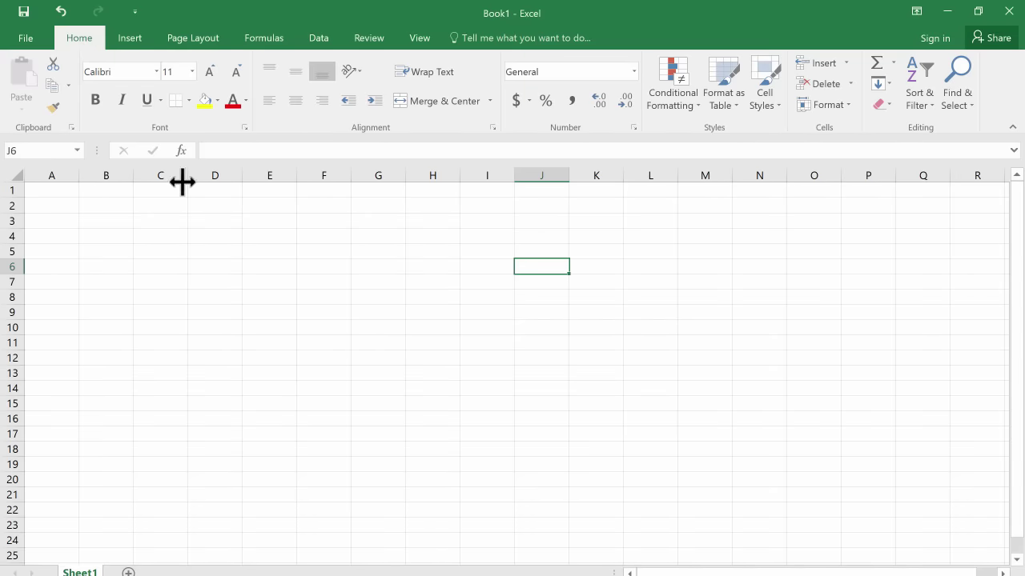
mouse_move(44, 190)
left_mouse_down()
mouse_move(904, 507)
mouse_move(904, 495)
left_mouse_up()
left_click(402, 372)
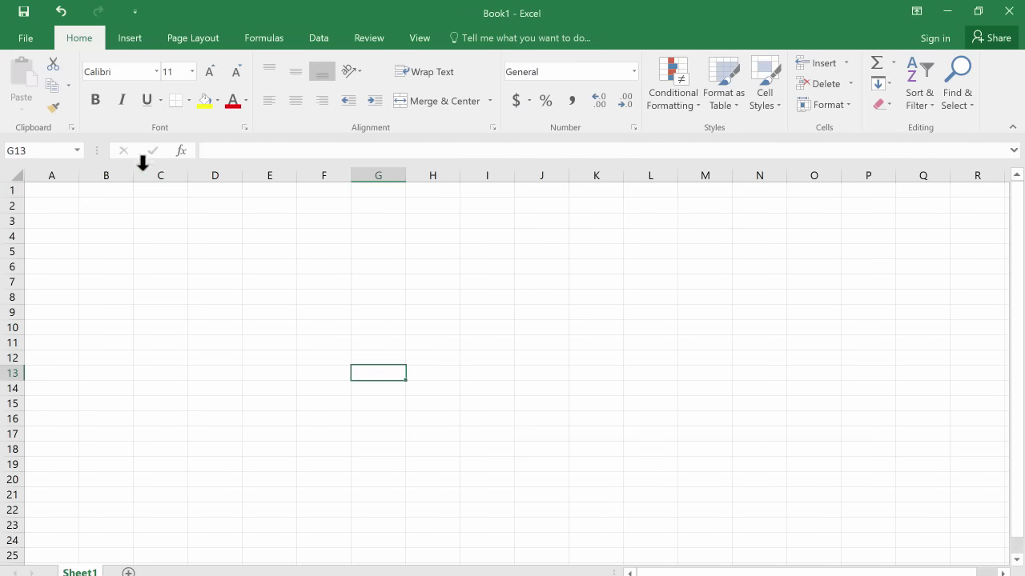
Step: Select cell C3, then the range B3:F9, and clear the selection by choosing cell G15
left_click(144, 218)
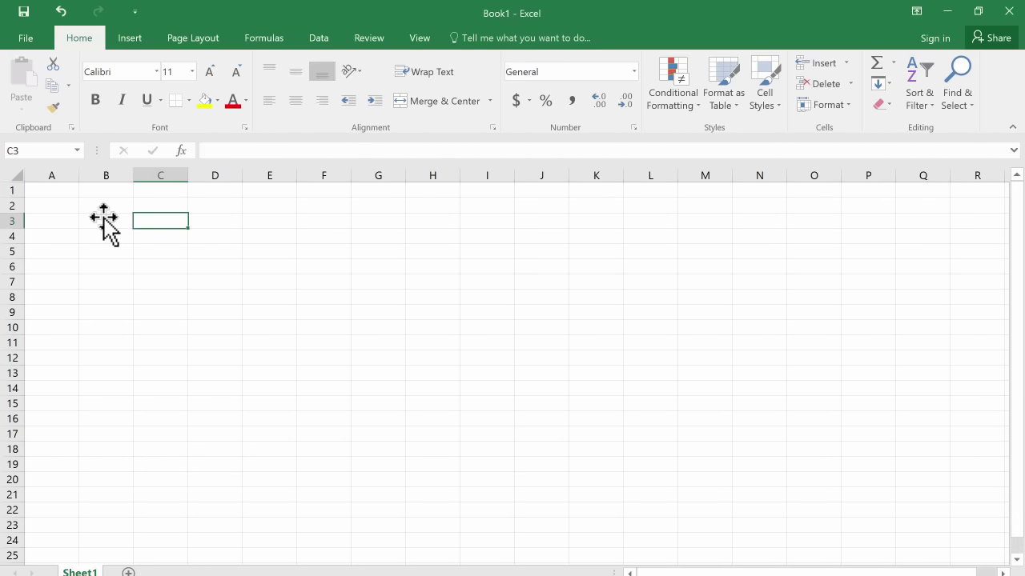
left_click_drag(99, 222, 311, 311)
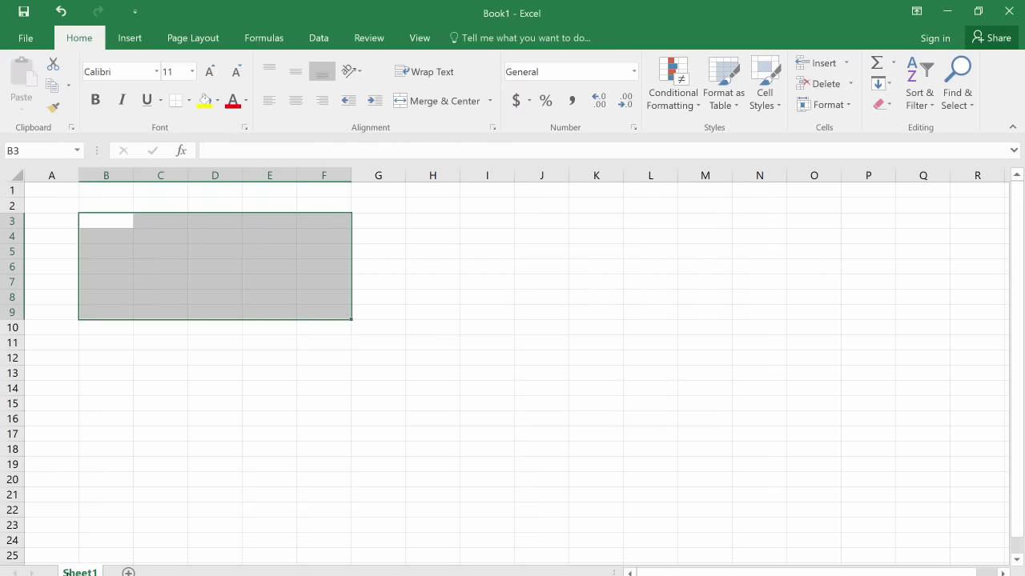
left_click(377, 404)
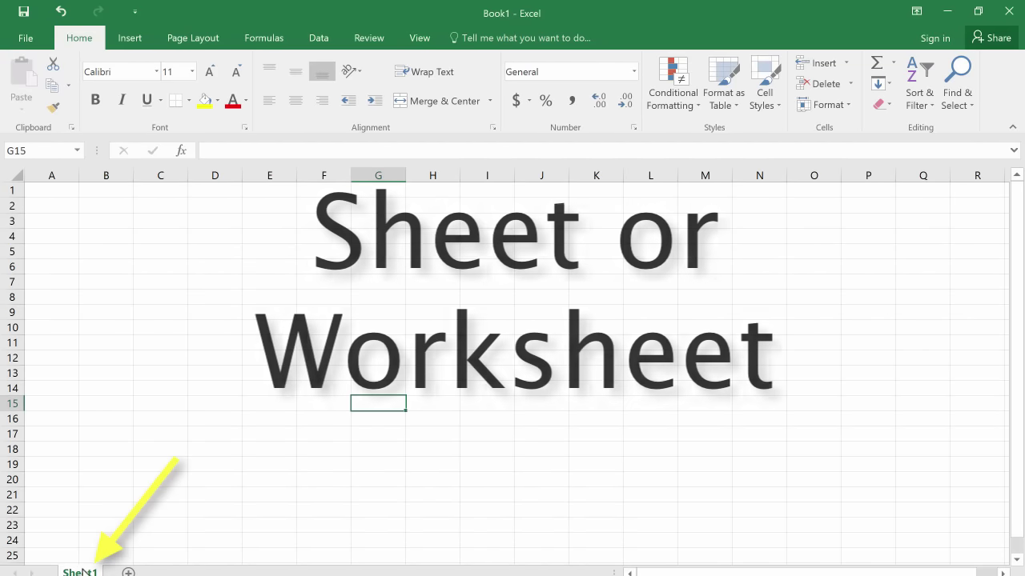
Step: Add a second worksheet to the workbook after Sheet1
left_click(128, 573)
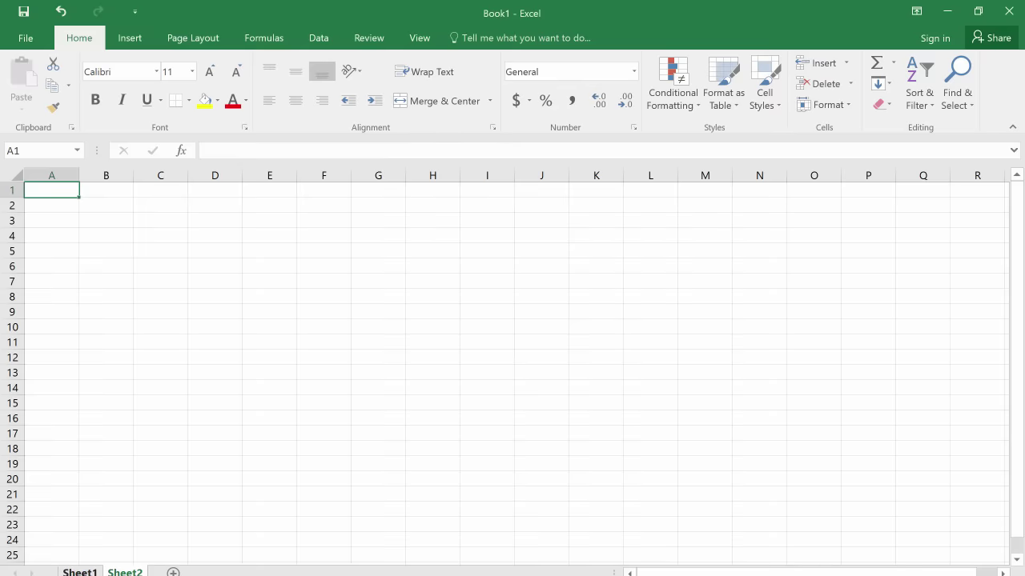
Step: Return to Sheet1, select cell B4, and enlarge the worksheet view well above 100%
left_click(80, 572)
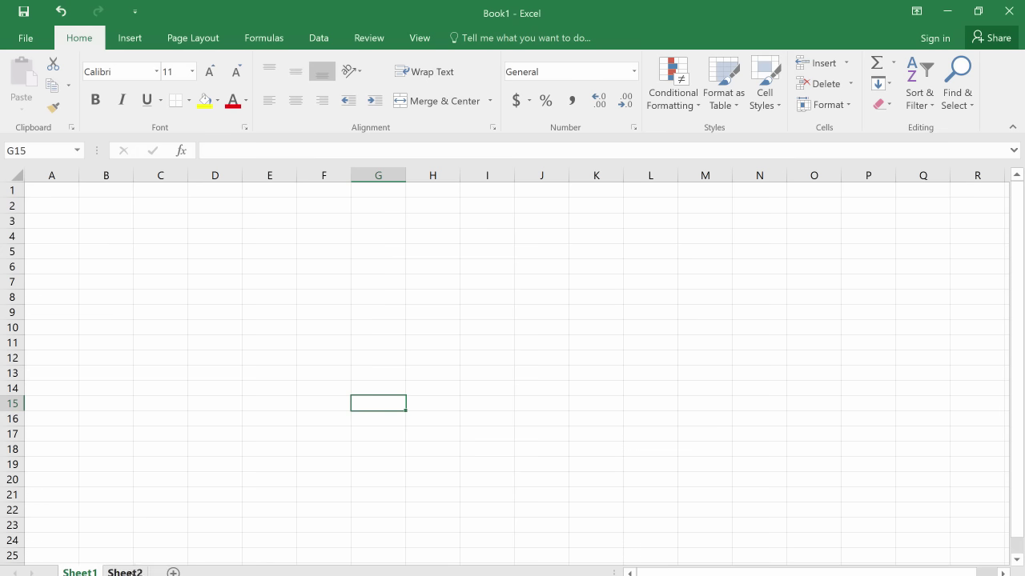
left_click(106, 236)
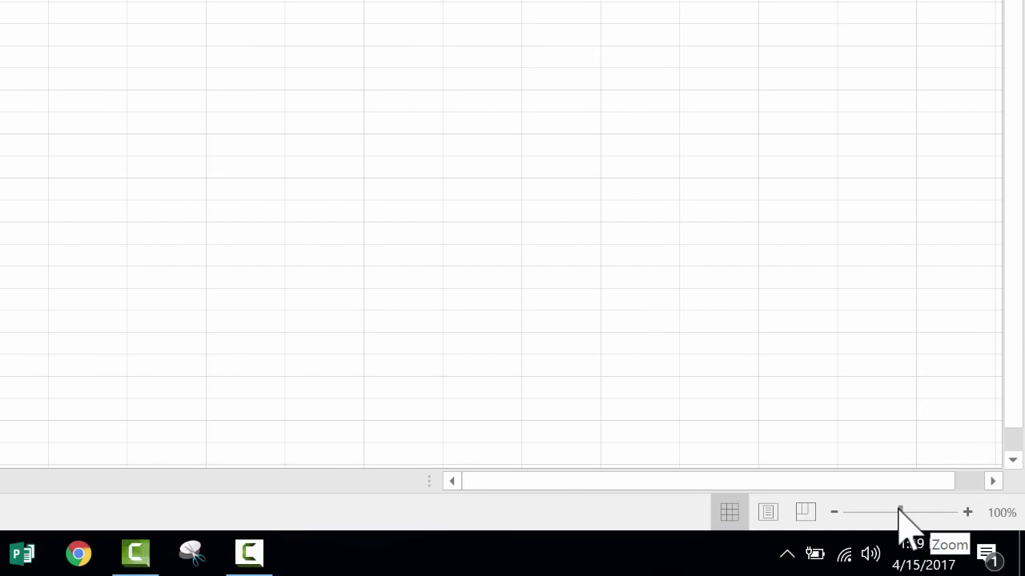
left_click_drag(902, 512, 922, 513)
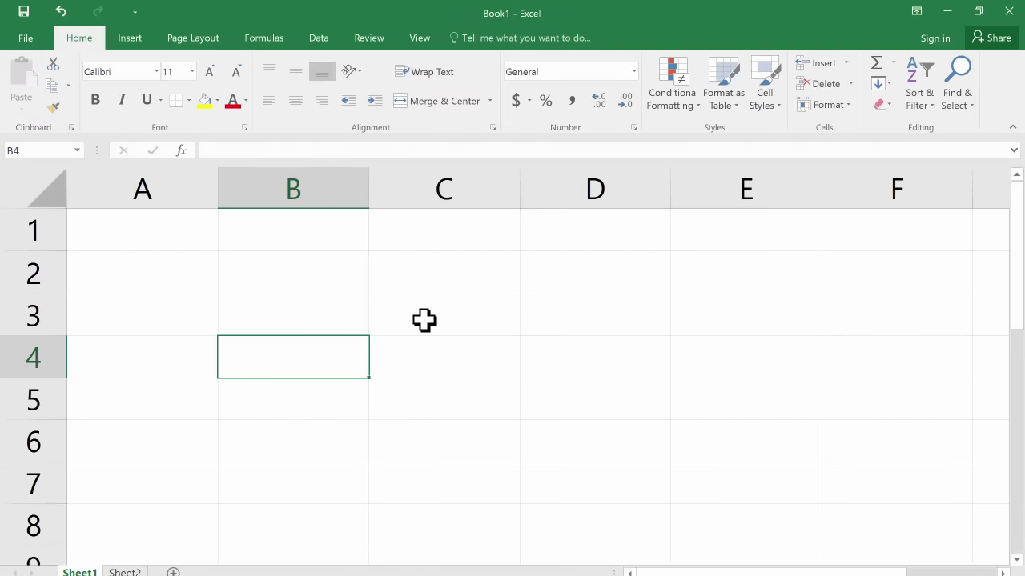
Step: Enter the title Movie Inventory in cell A1
key("ctrl+Home")
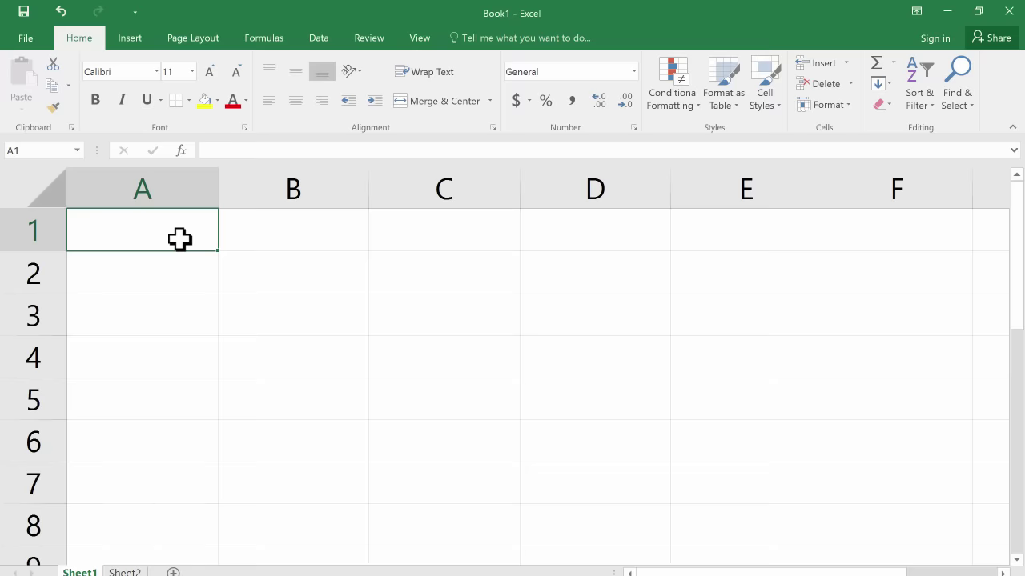
type("Movie")
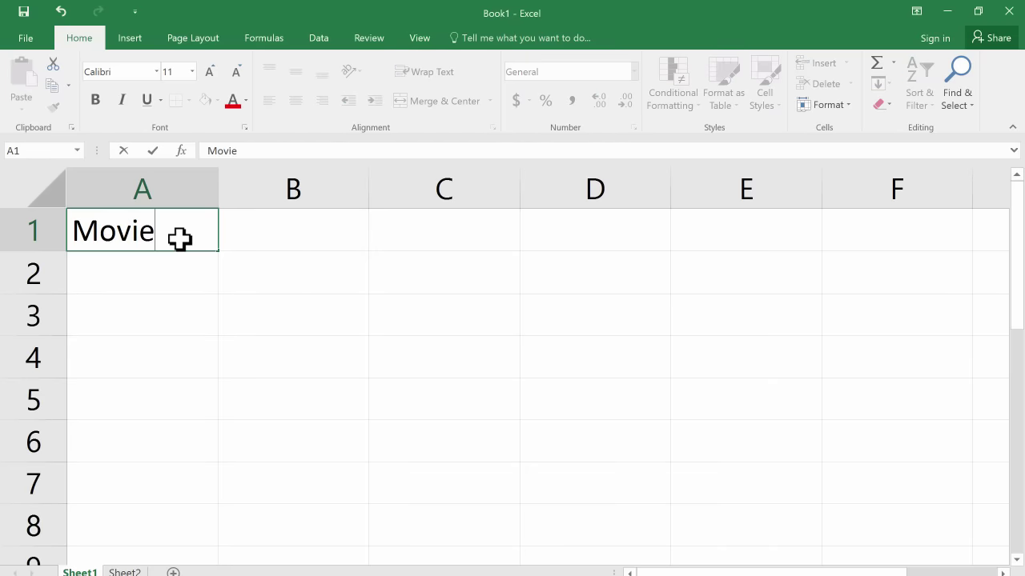
type(" Inventory")
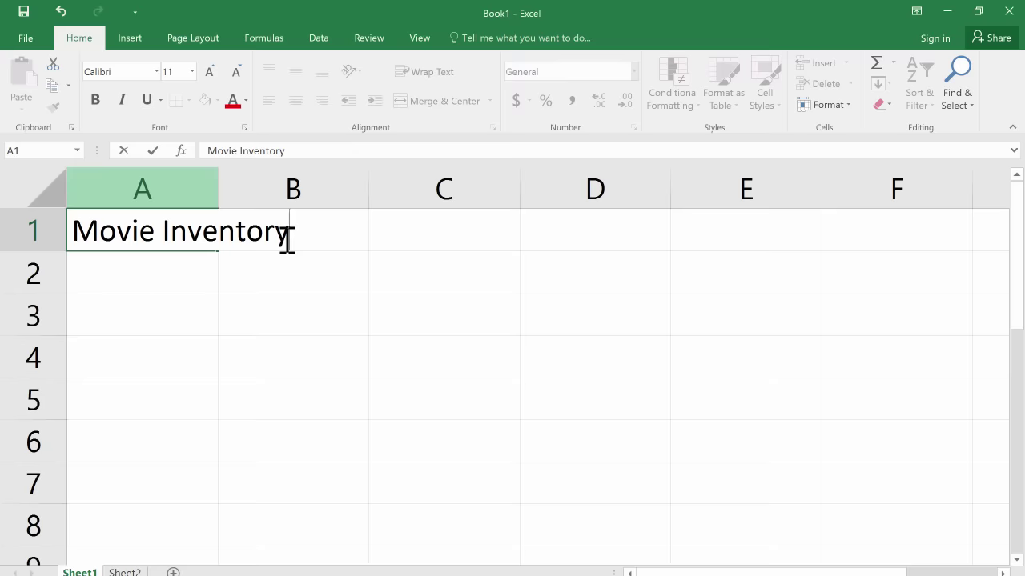
key("Return")
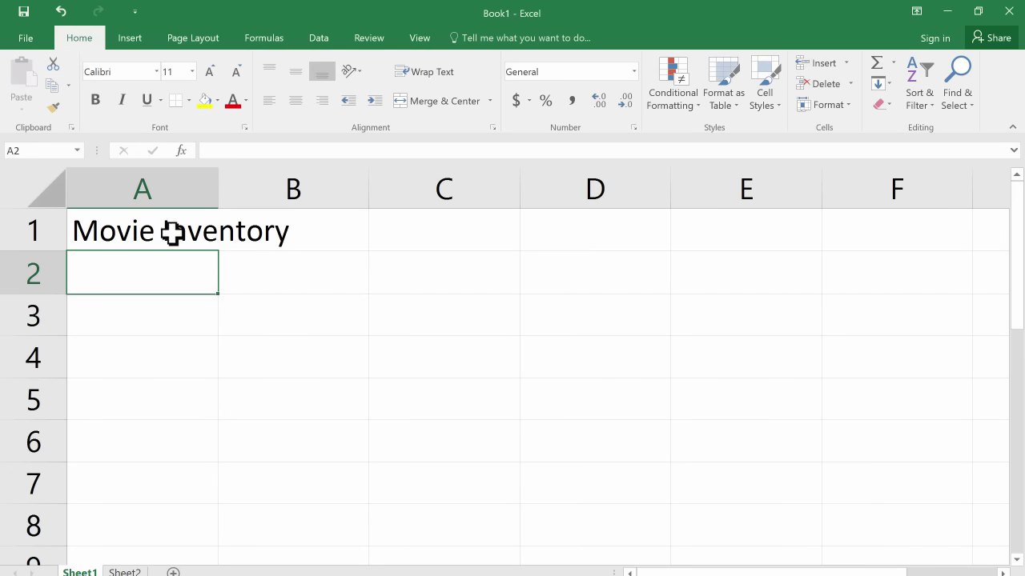
Step: Select the title in A1, and enter the test text akjf in neighbouring cell B1
left_click(109, 235)
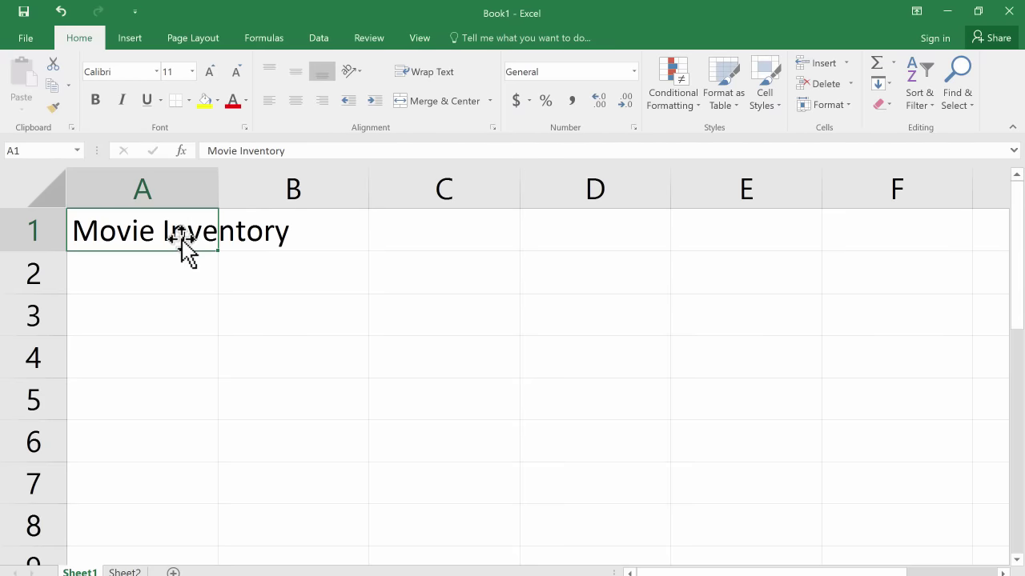
left_click(293, 232)
type("akjf")
key("Return")
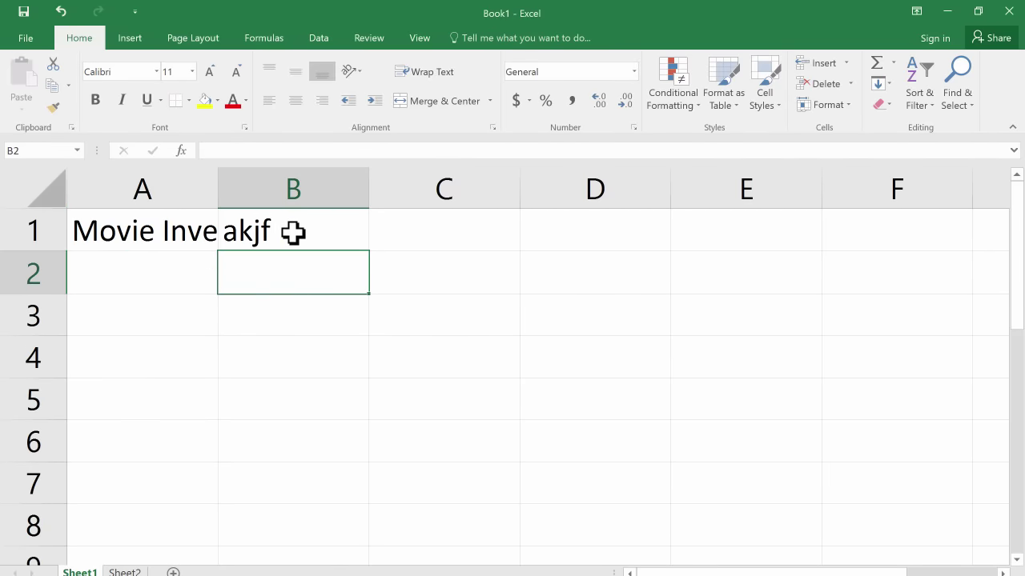
Step: Inspect the title stored in cell A1, and remove the test text akjf from cell B1
key("ctrl+z")
left_click(149, 233)
double_click(151, 235)
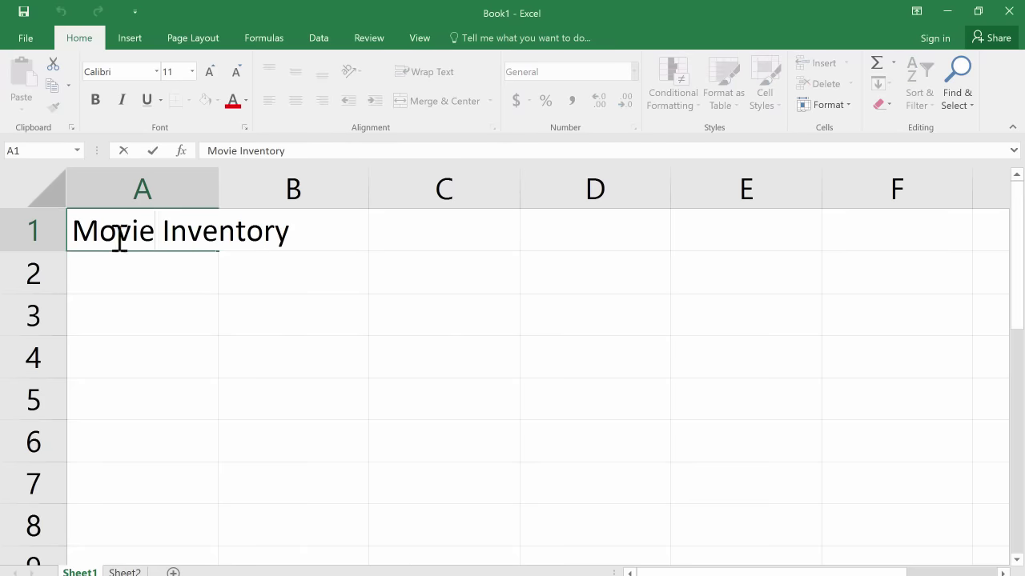
left_click(183, 268)
left_click(160, 229)
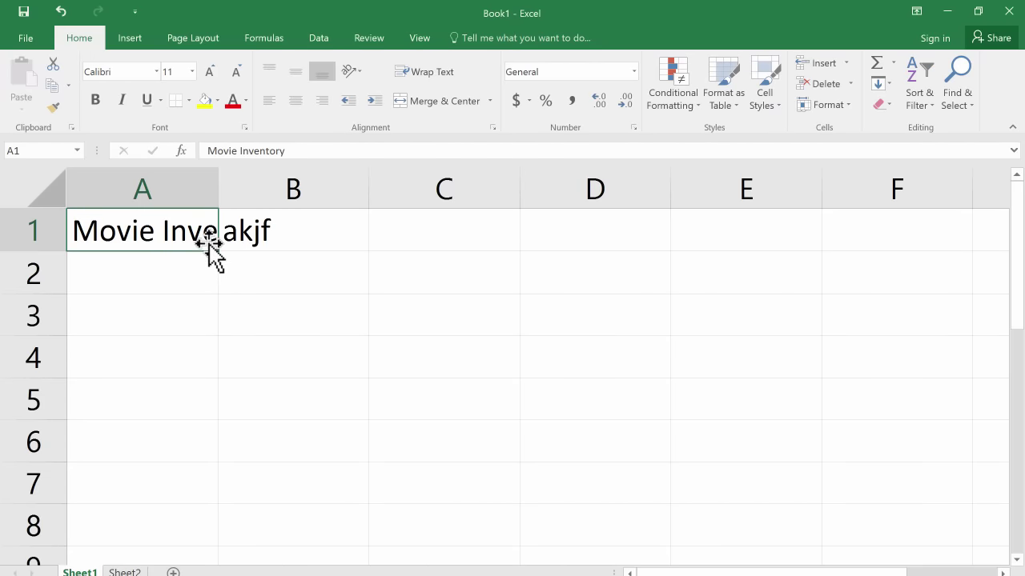
left_click(254, 233)
key("BackSpace")
key("Return")
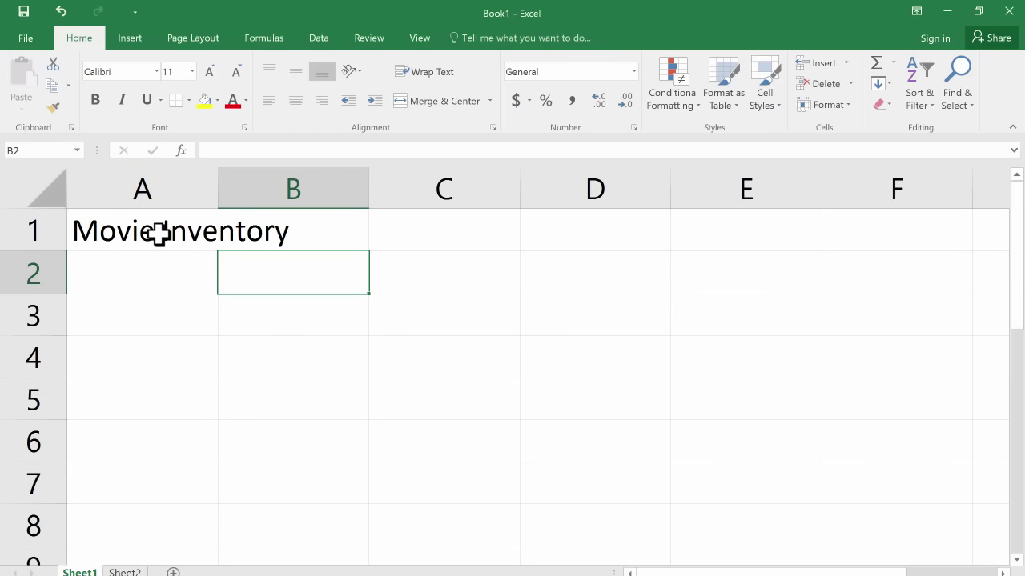
Step: Widen column A until the whole Movie Inventory title fits inside it, and select cell A2
left_click(165, 276)
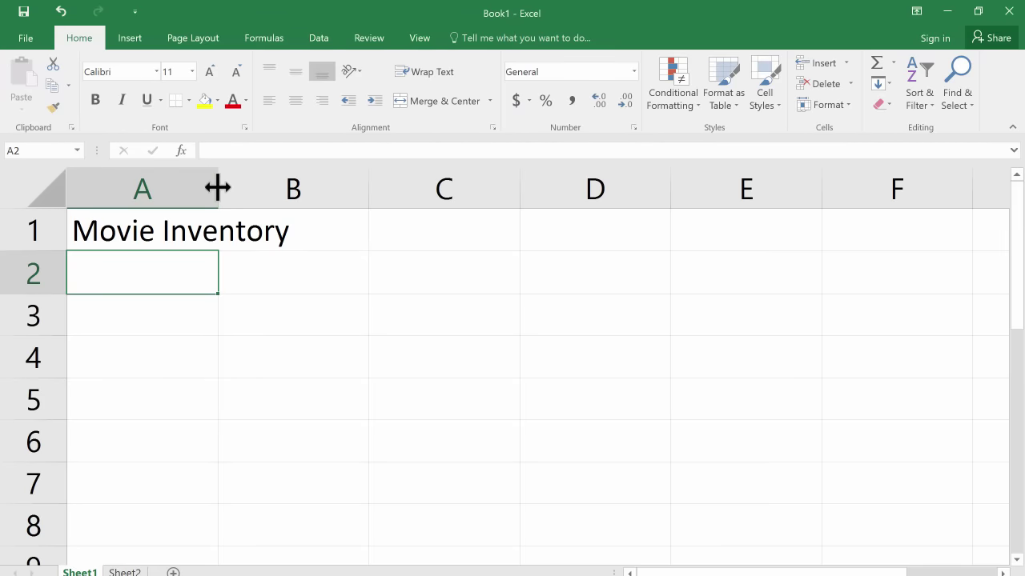
left_click_drag(218, 187, 297, 200)
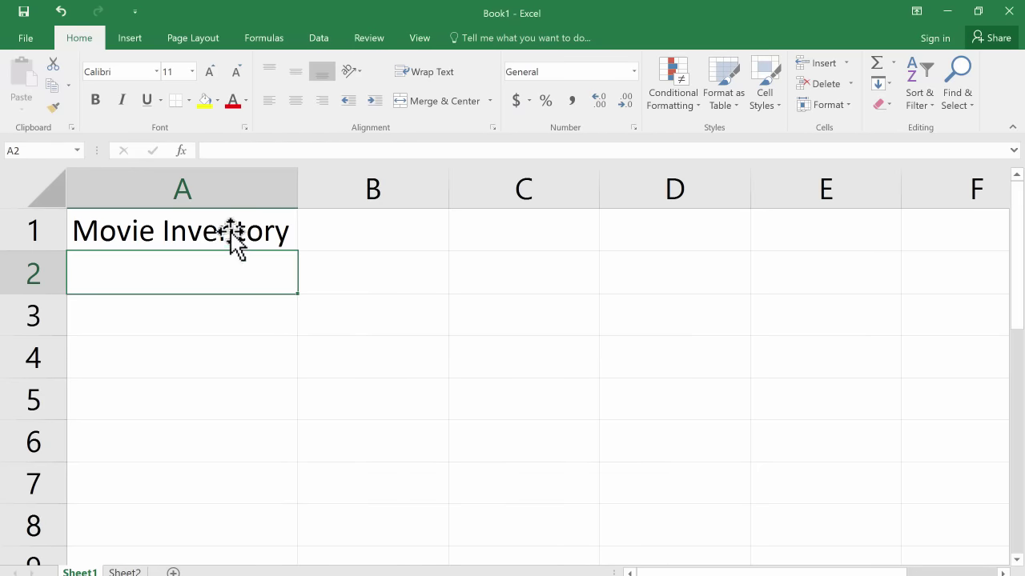
left_click(269, 234)
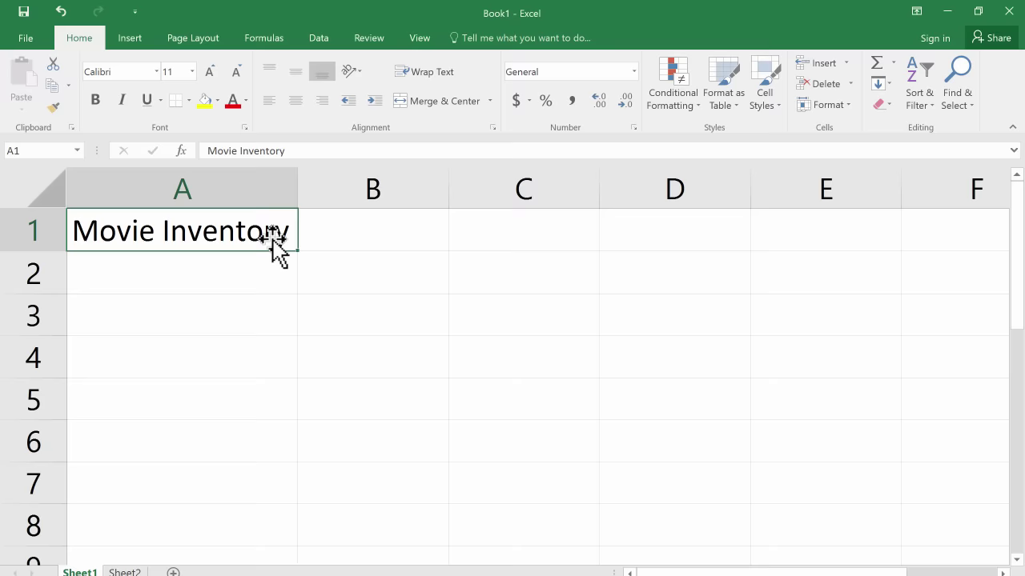
key("Return")
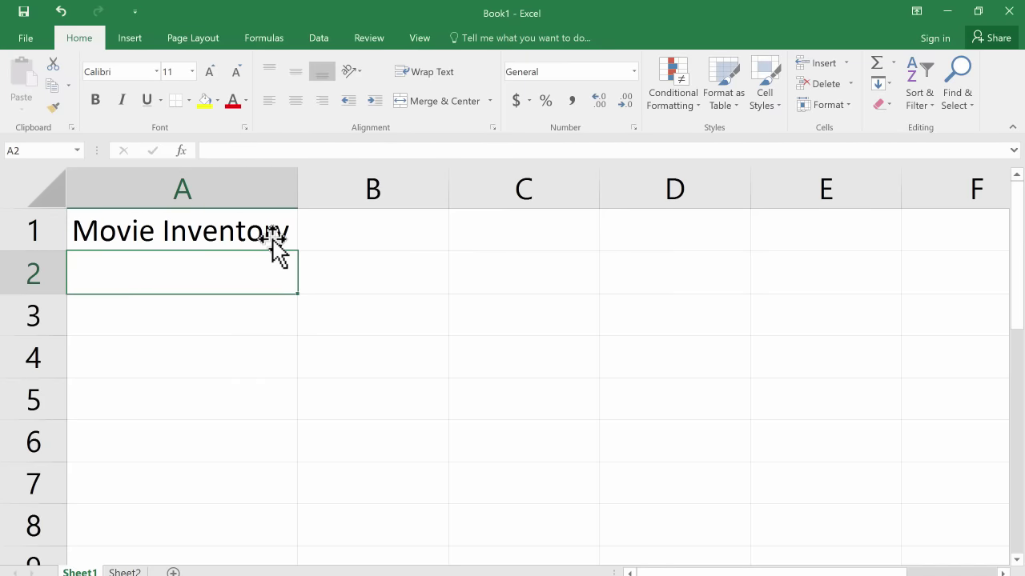
Step: Move the active cell down column A to A9 and back up to A1
key("Down")
key("Down")
key("Down")
key("Down")
key("Down")
key("Down")
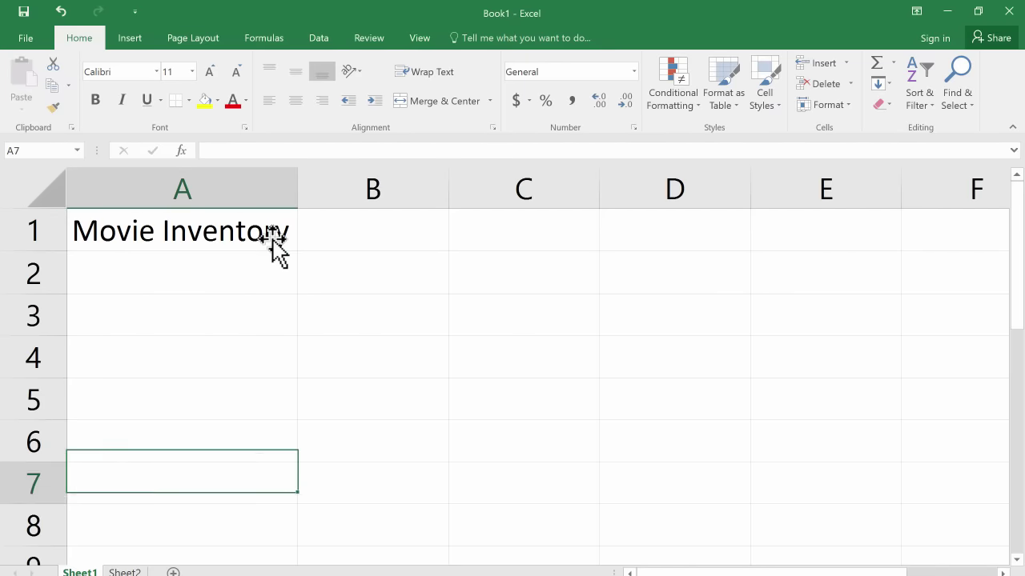
key("Down")
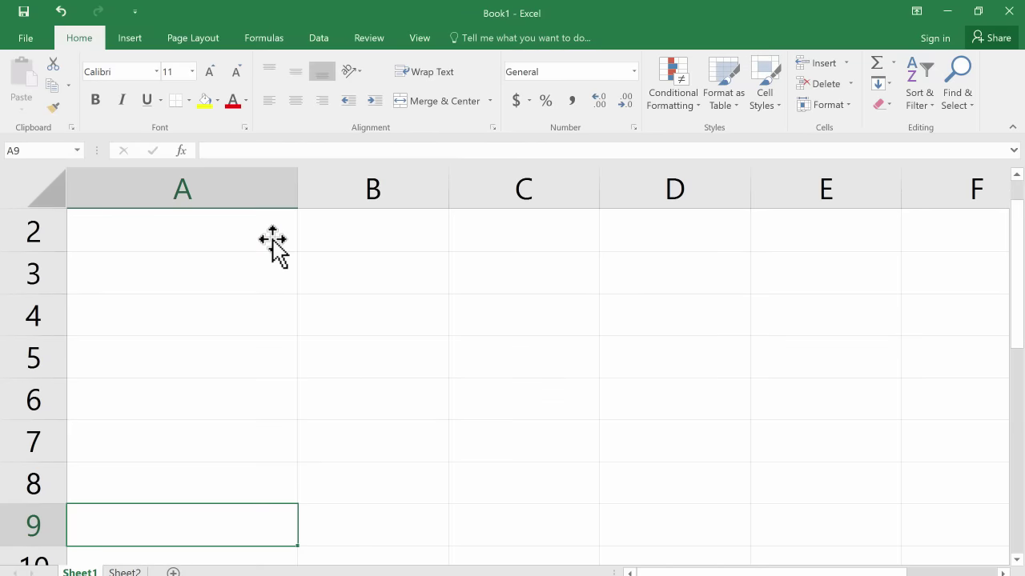
key("Up")
key("Up")
key("Up")
key("Up")
key("Up")
key("Up")
key("Up")
key("Up")
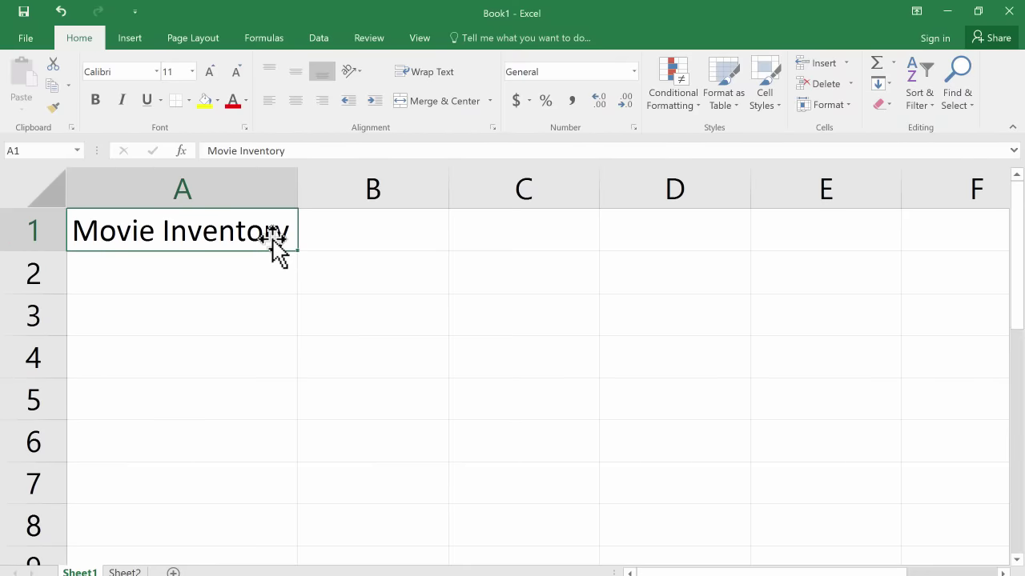
Step: Move the active cell down to A6, and jump straight back to A1
key("Down")
key("Down")
key("Down")
key("Down")
key("Down")
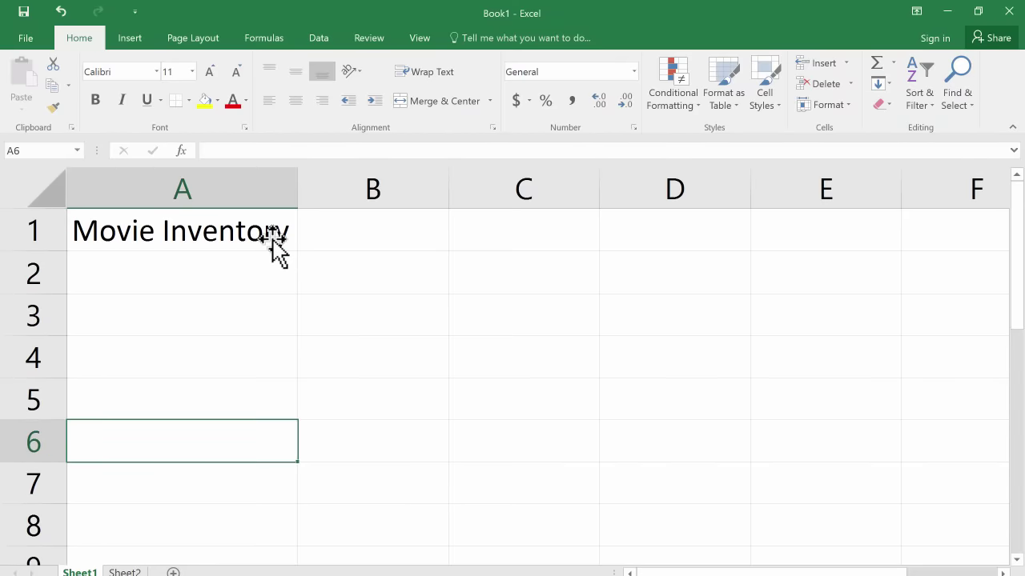
key("ctrl+Home")
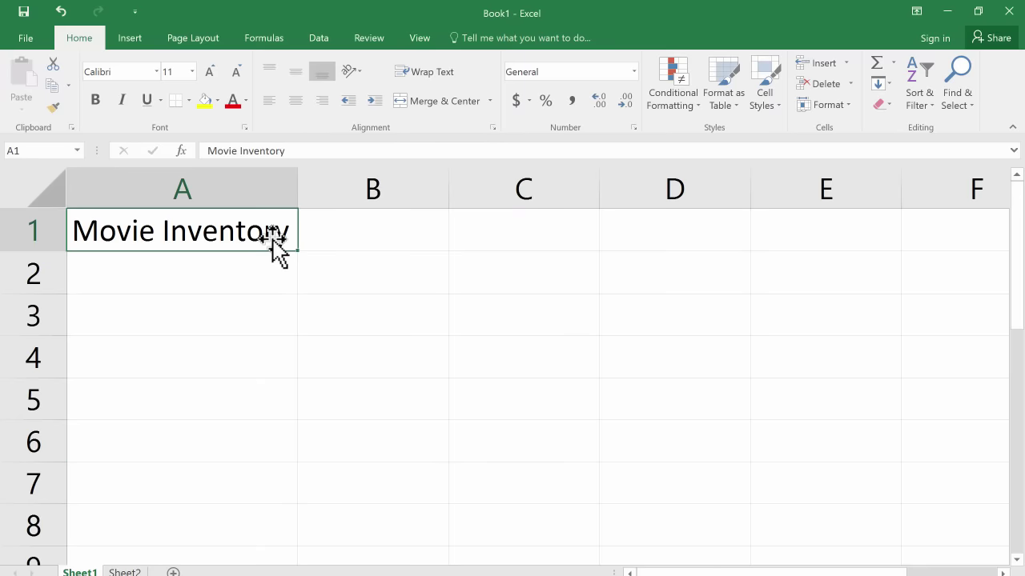
Step: Fill cells B1, C1 and D1 with the test texts askldjfksjldf, laskjfkdsjklfja and alsdjfaklsf
key("Right")
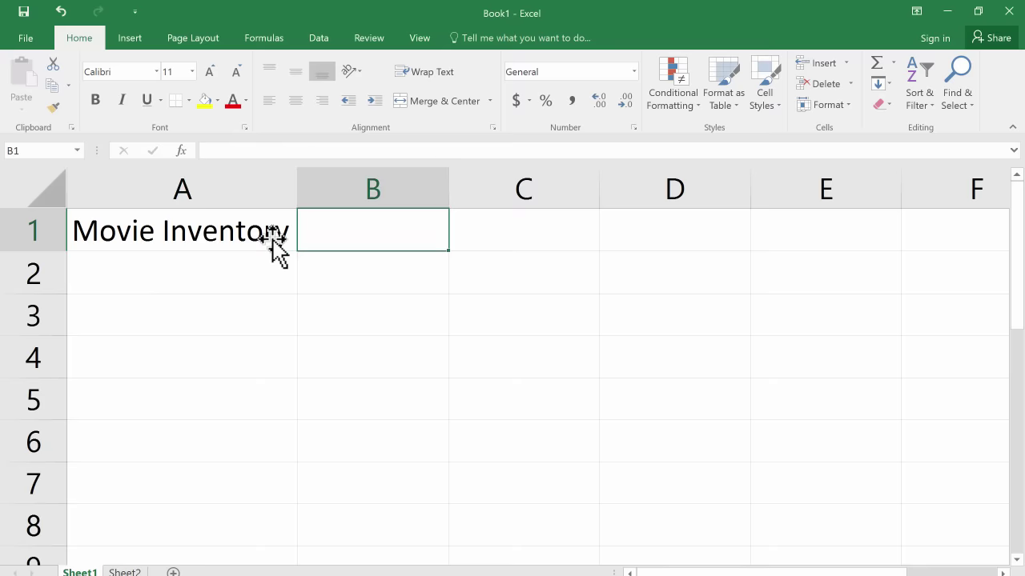
type("askldjfksjldf")
key("Right")
type("laskjfkdsjklfja")
key("Right")
type("alsdjfaklsf")
key("Right")
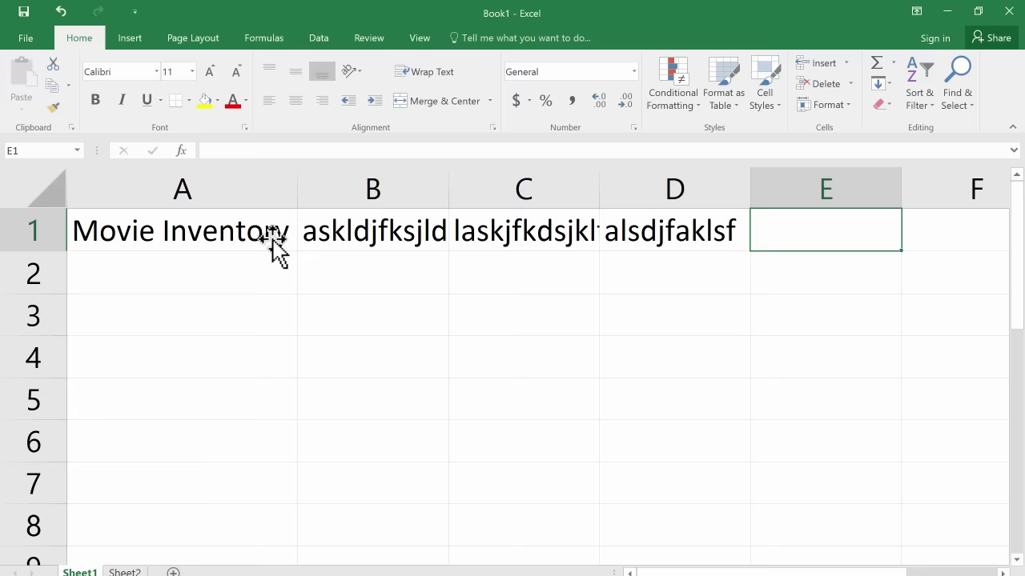
Step: Clear the test texts from cells D1, C1 and B1, working backwards along row 1
key("Left")
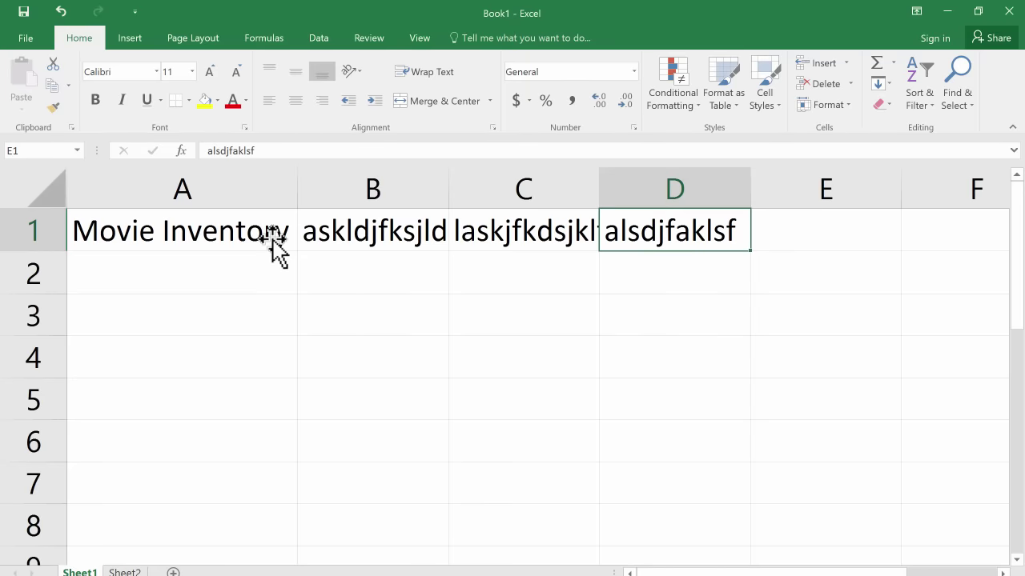
key("BackSpace")
key("Left")
key("BackSpace")
key("Left")
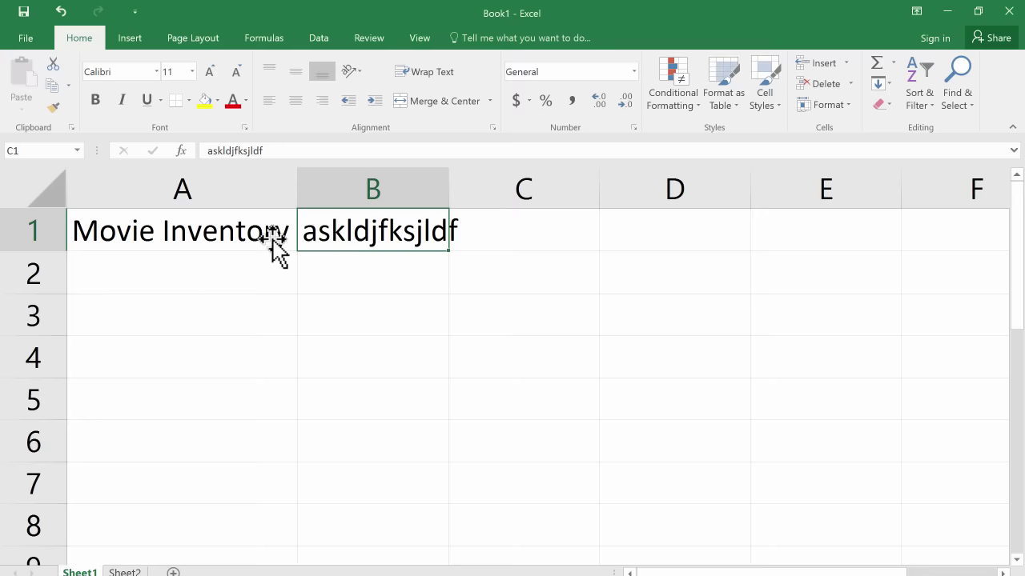
key("BackSpace")
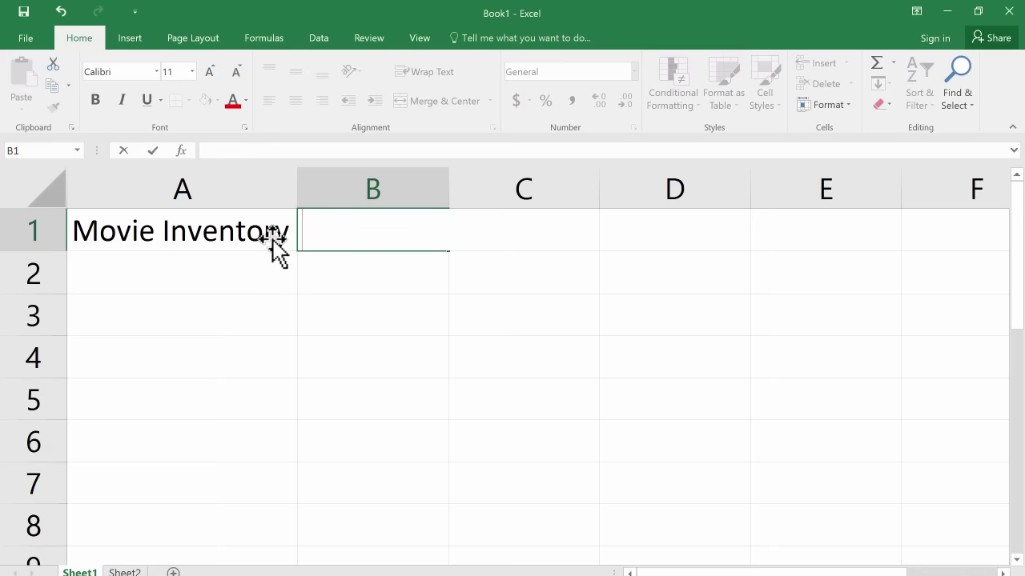
key("Return")
Step: Move the active cell down column A, return to row 1, and go across to D1 and back to A1
key("Down")
key("Down")
key("Down")
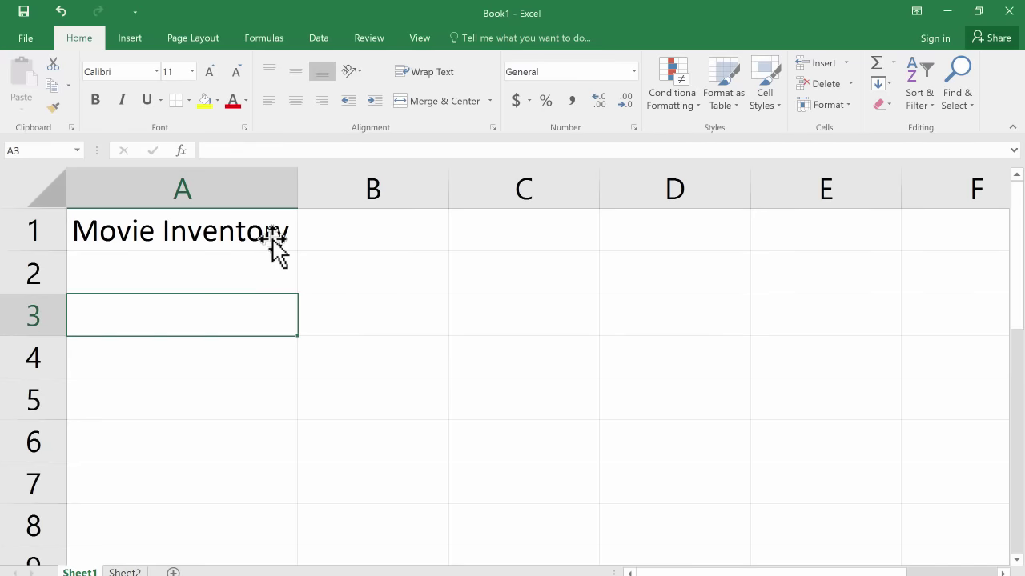
key("Up")
key("Up")
key("Up")
key("Up")
key("Right")
key("Right")
key("Right")
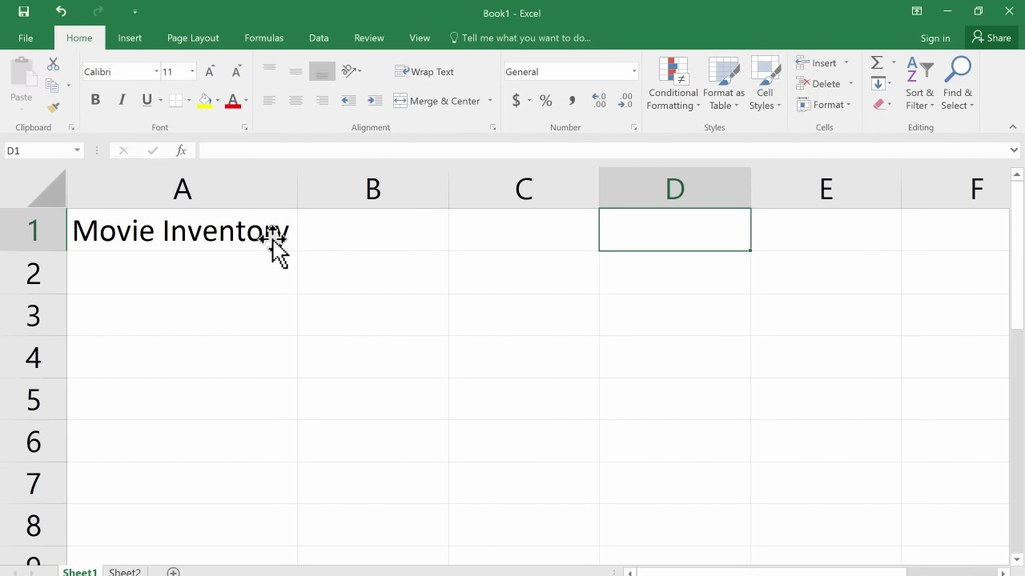
key("Left")
key("Left")
key("Left")
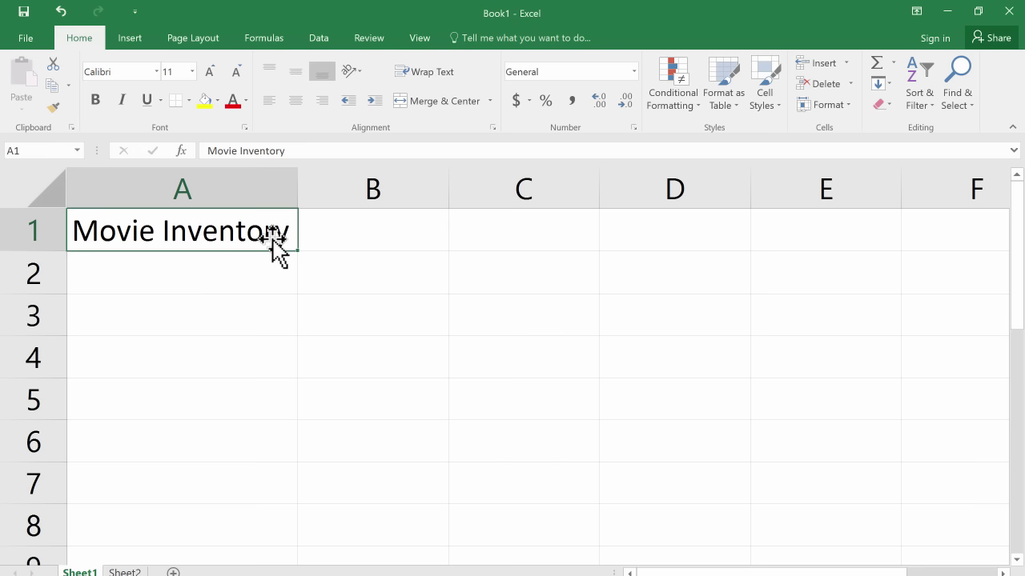
Step: Move the active cell down to A4, across to D4, and back to A4
key("Down")
key("Down")
key("Down")
key("Right")
key("Right")
key("Right")
key("Left")
key("Left")
key("Left")
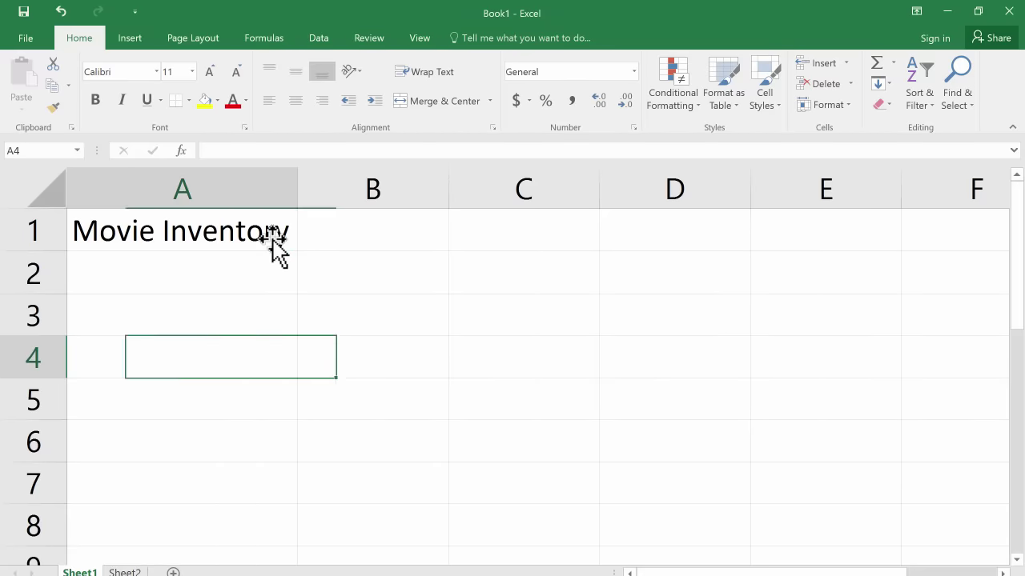
Step: Move the active cell around the upper rows of columns A and B, finishing on cell C3
key("Up")
key("Up")
key("Right")
key("Down")
key("Down")
key("Down")
key("Down")
key("Left")
key("Up")
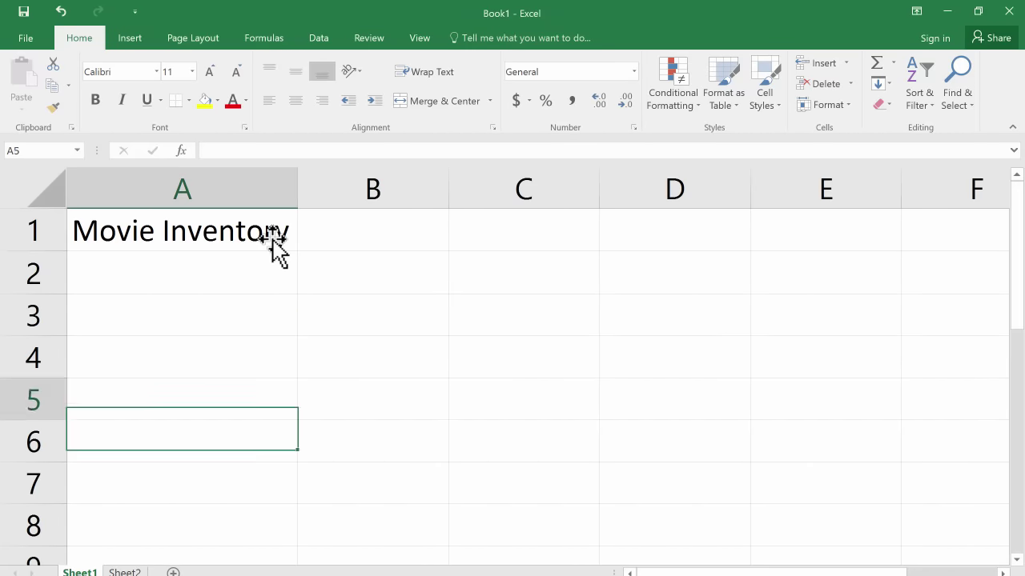
key("Up")
key("Up")
key("Right")
key("Right")
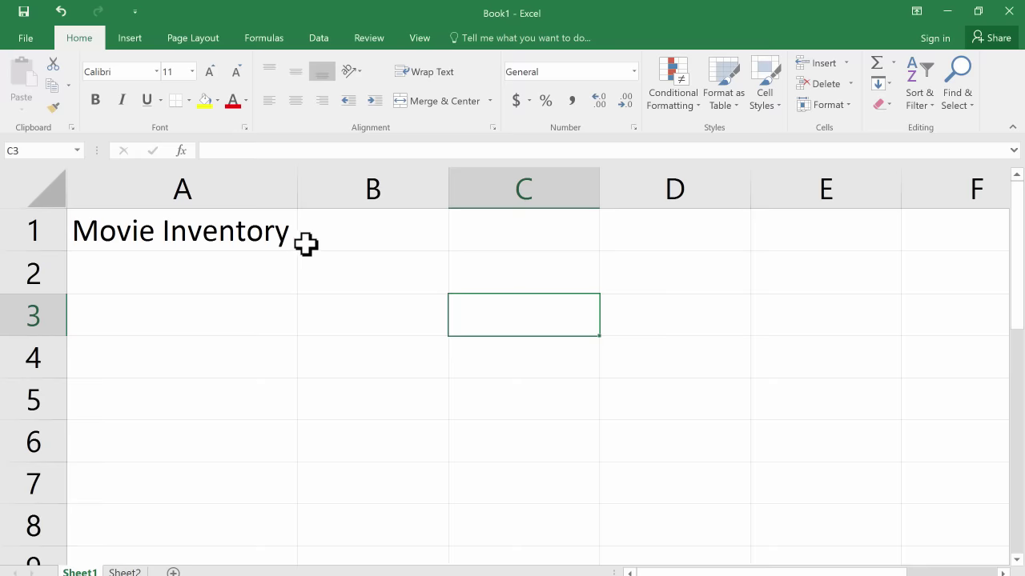
Step: Select cells E1, B3, A3 and C4 directly, finishing on cell A2 below the title
left_click(809, 232)
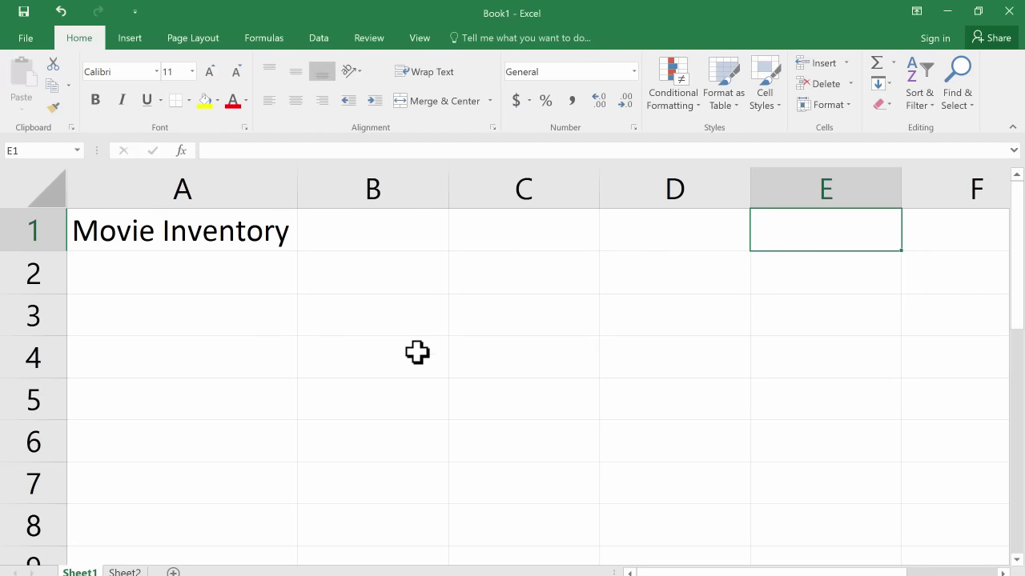
left_click(355, 322)
left_click(197, 325)
left_click(510, 365)
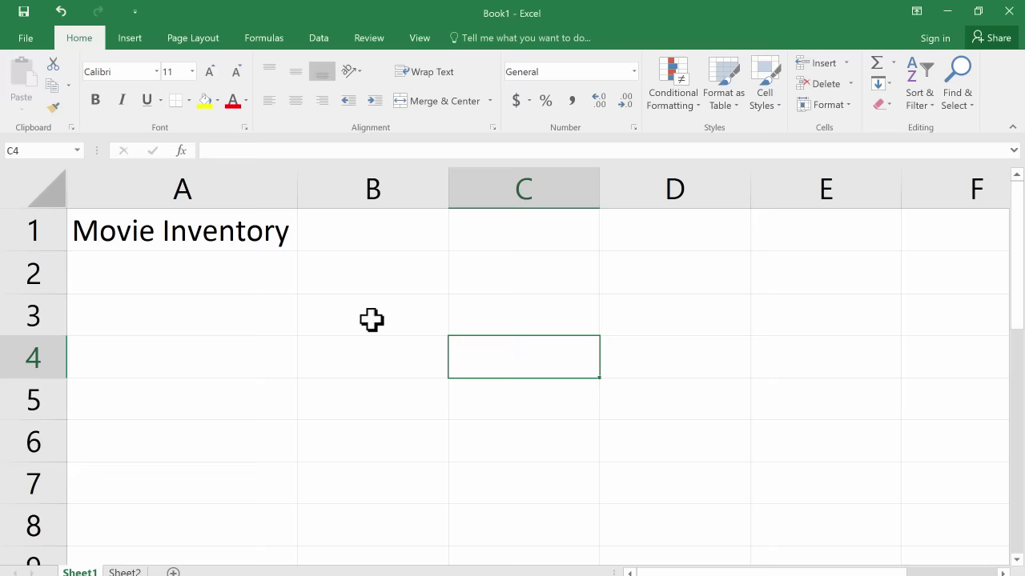
left_click(148, 276)
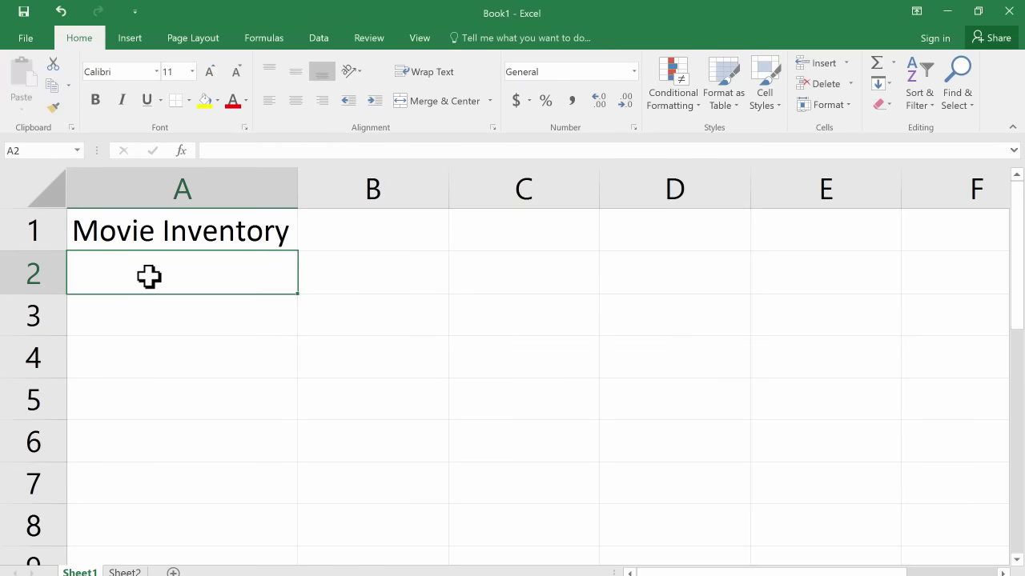
Step: Enter the headings Title, Date Purchased, Rating, Value, Genre and Location across row 2, starting in A2
double_click(147, 279)
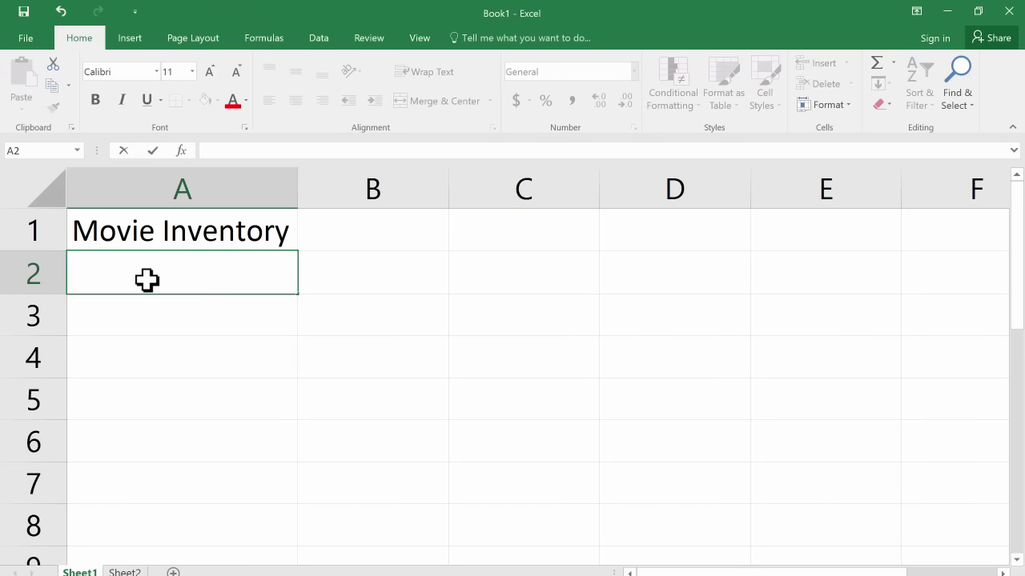
type("Title")
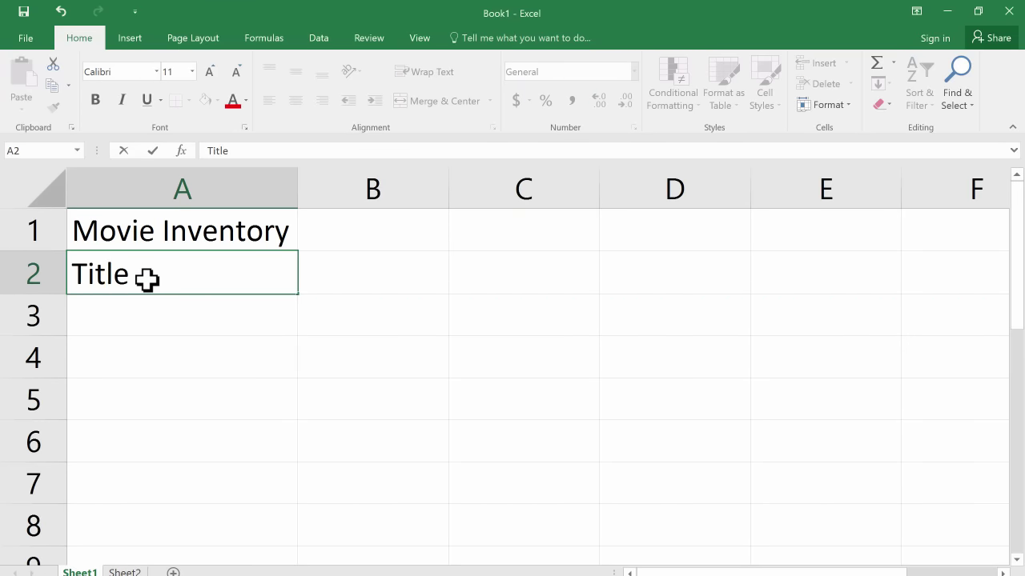
key("Tab")
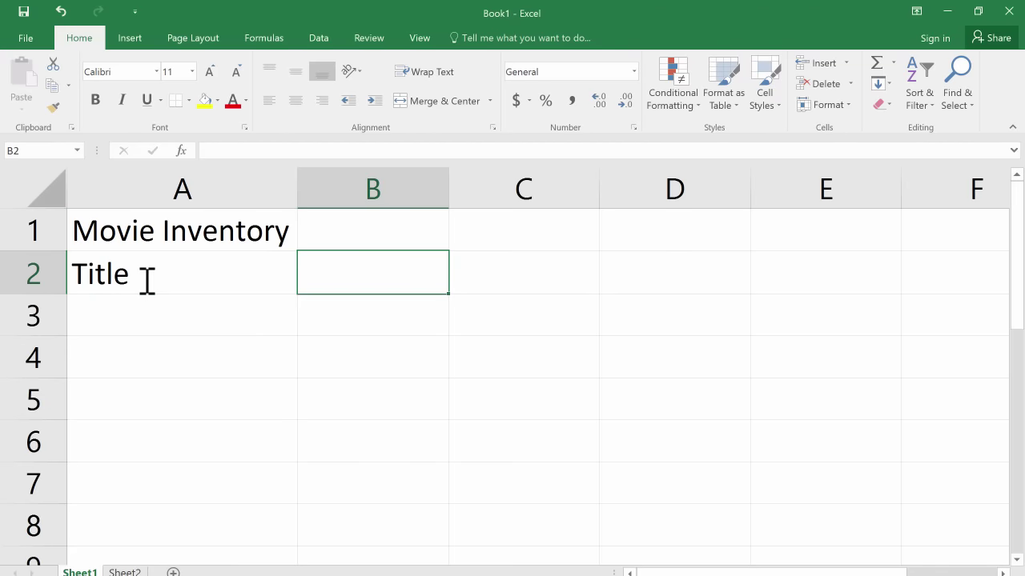
type("Date Purchased")
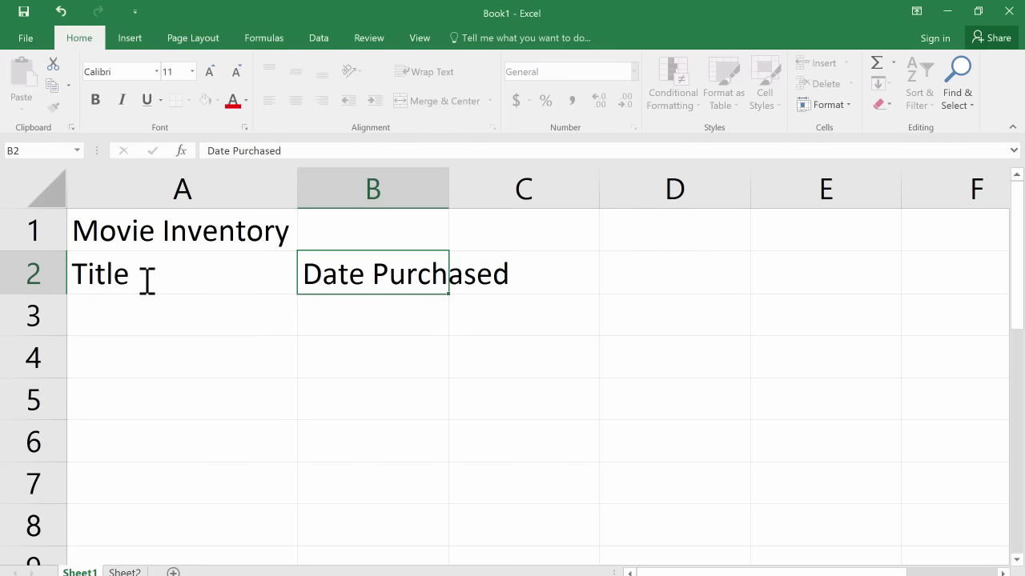
key("Tab")
type("Rating")
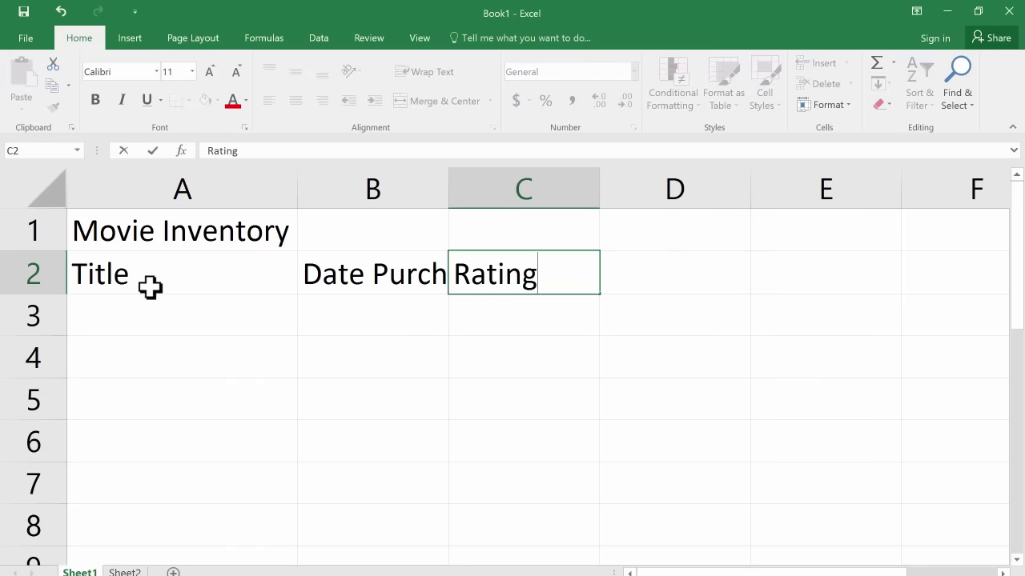
key("Tab")
type("Value")
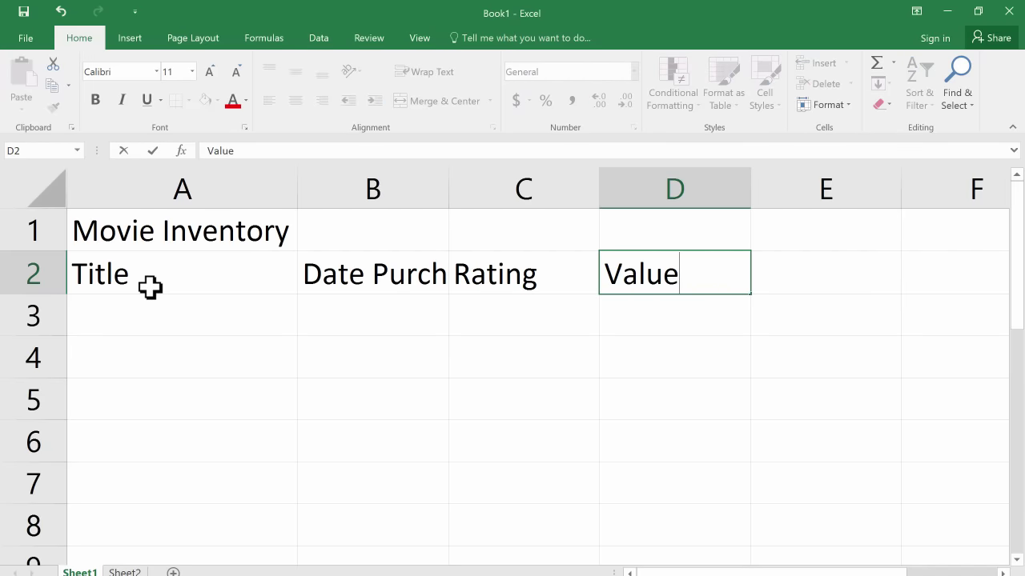
key("Tab")
type("Genre")
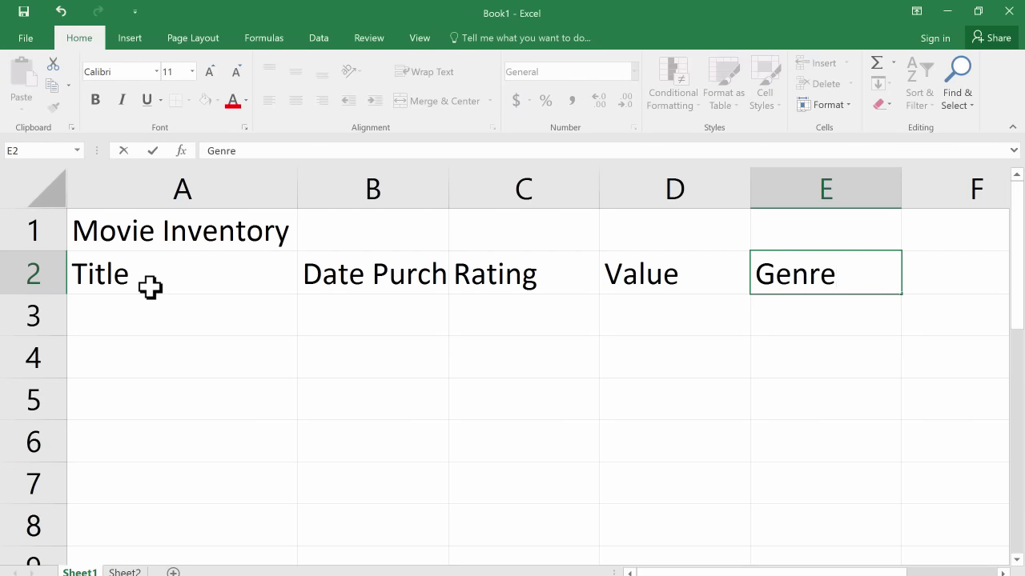
key("Tab")
type("Location")
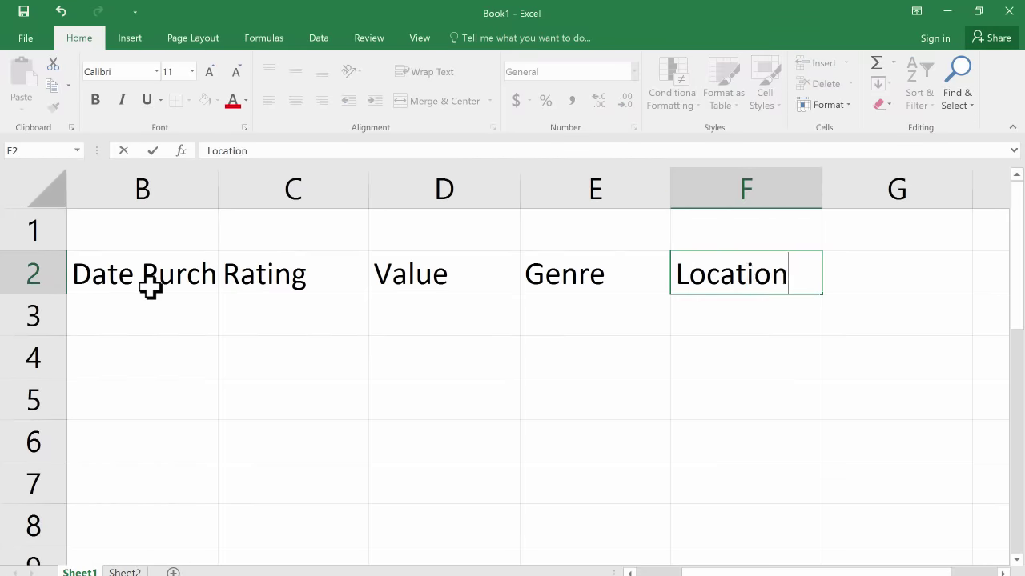
key("Return")
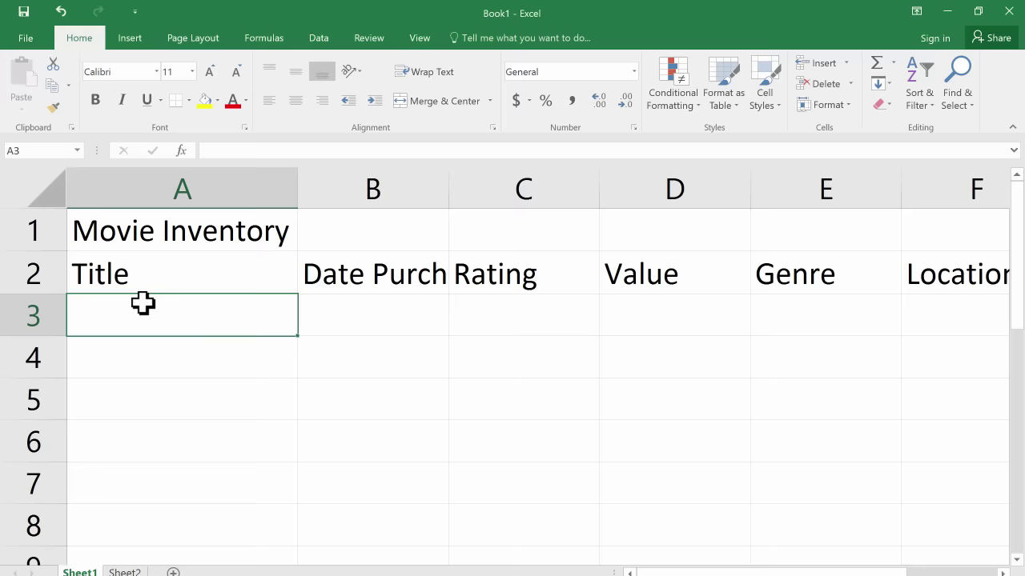
Step: Fill row 3 with the first movie: Star Wars, 2007, PG, 5, Science Fiction, Living Room
type("Star Wars")
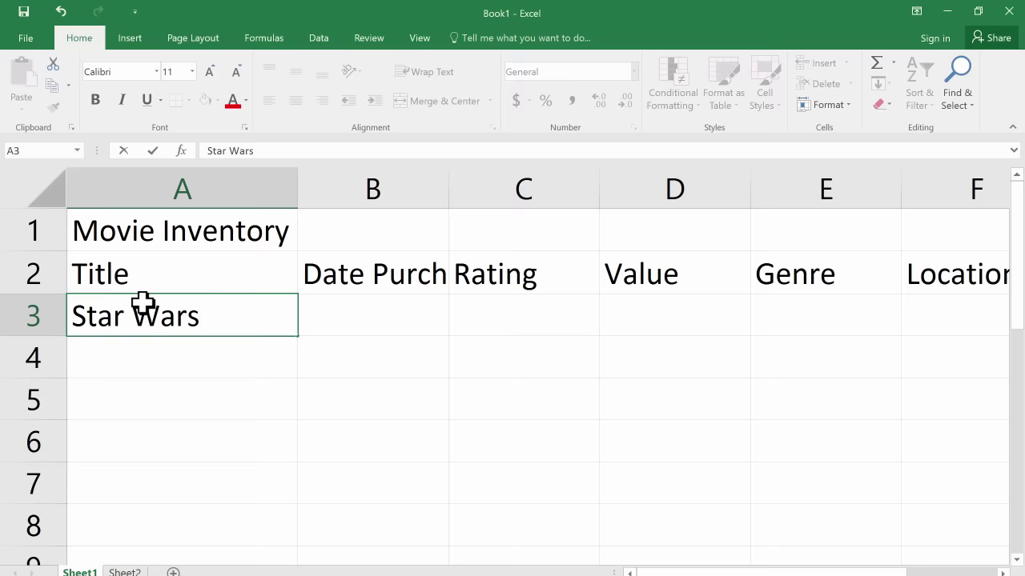
key("Tab")
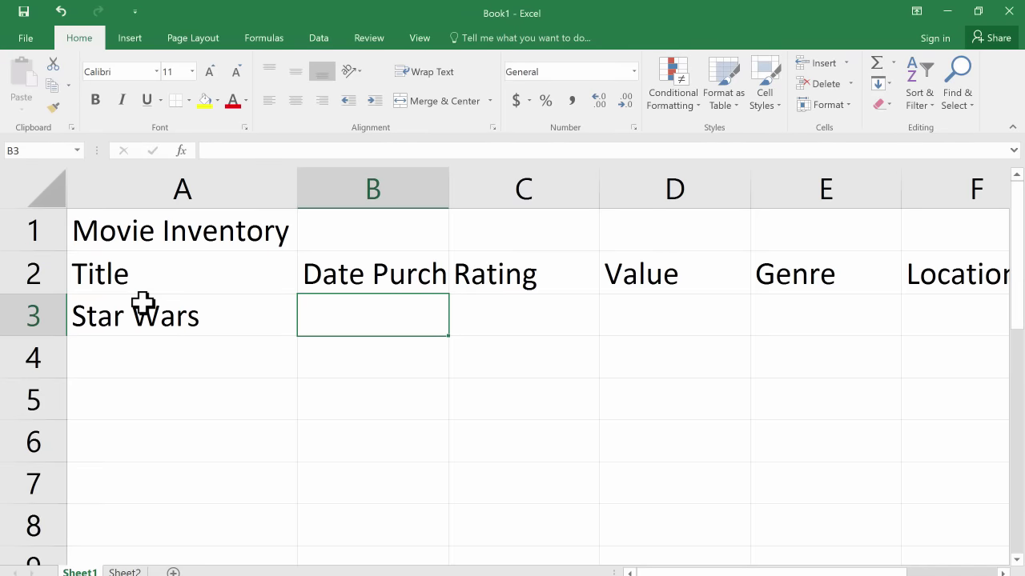
type("2007")
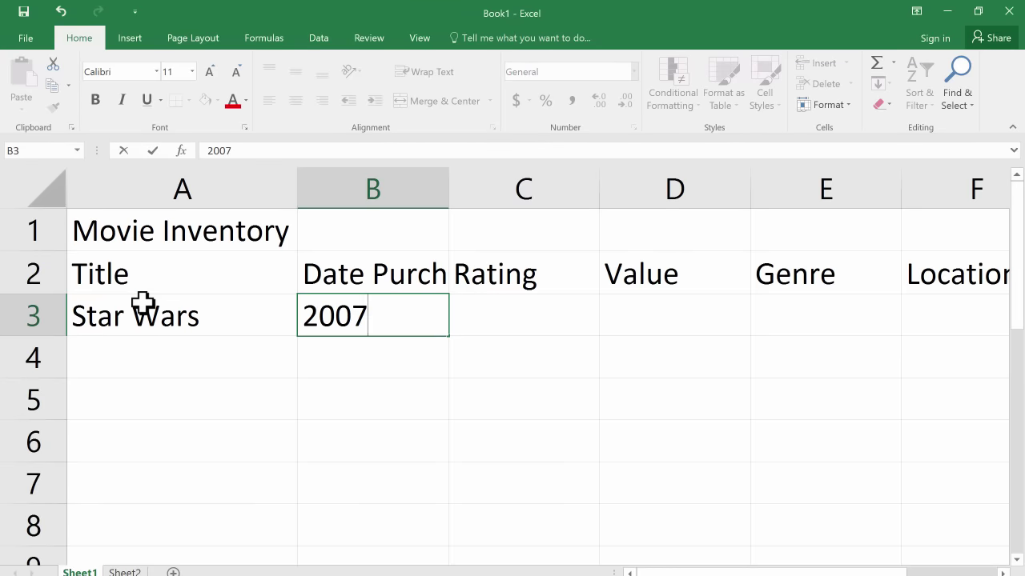
key("Tab")
type("PG")
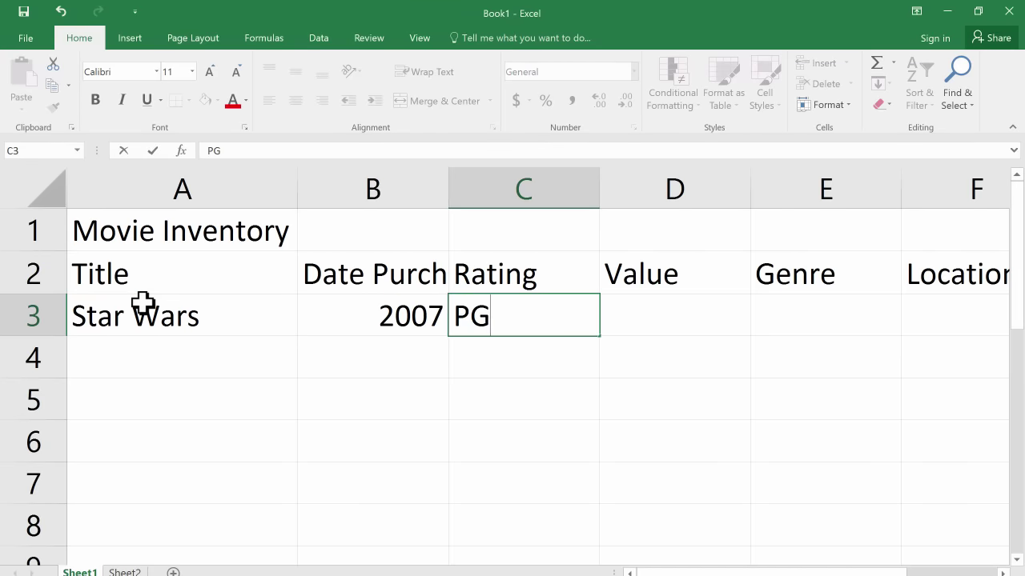
key("Tab")
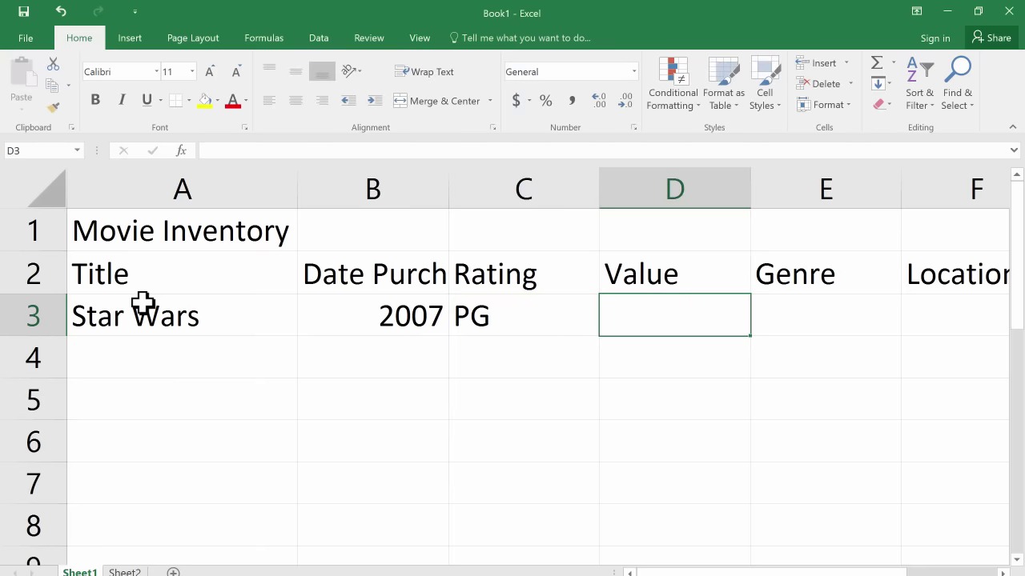
type("5")
key("Tab")
type("Science Fiction")
key("Tab")
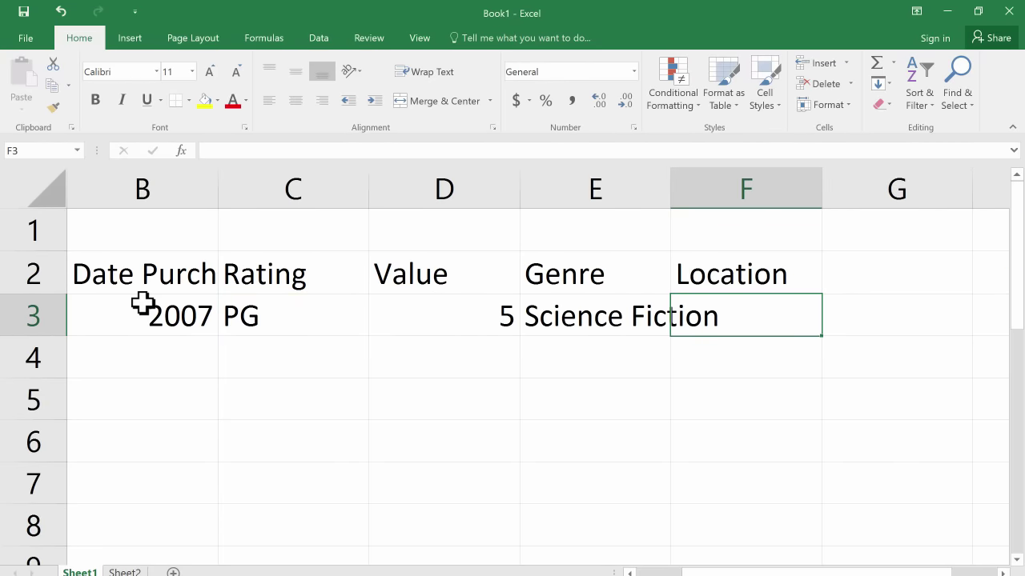
type("Living Room")
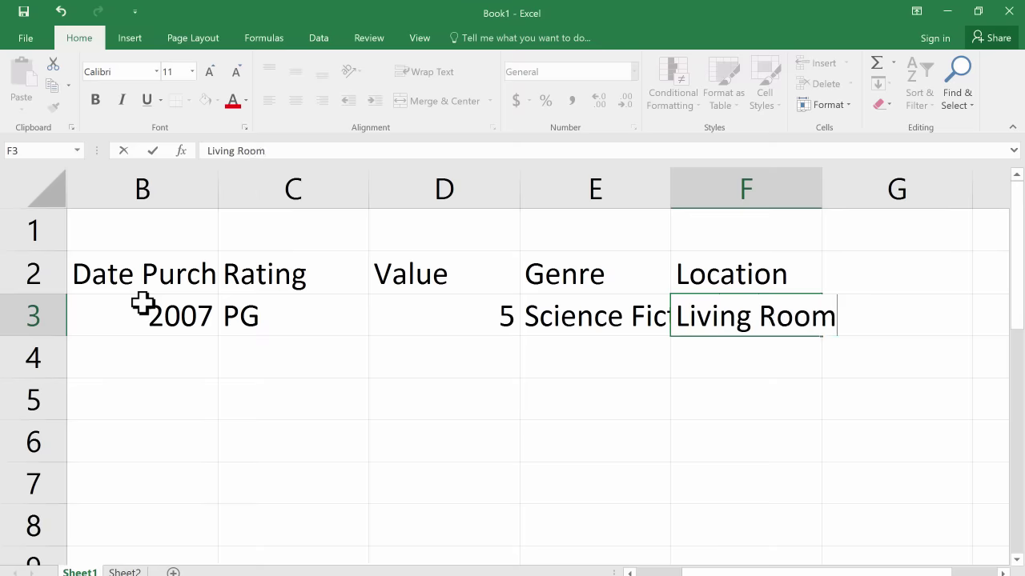
key("Return")
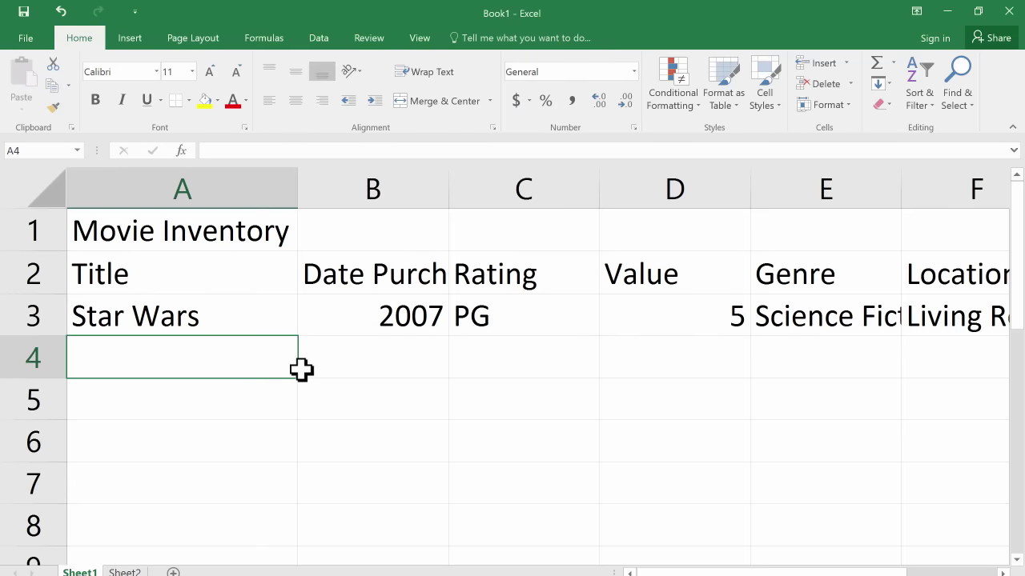
Step: Enter 2010 as the second movie's purchase date in cell B4
left_click(364, 359)
type("2010")
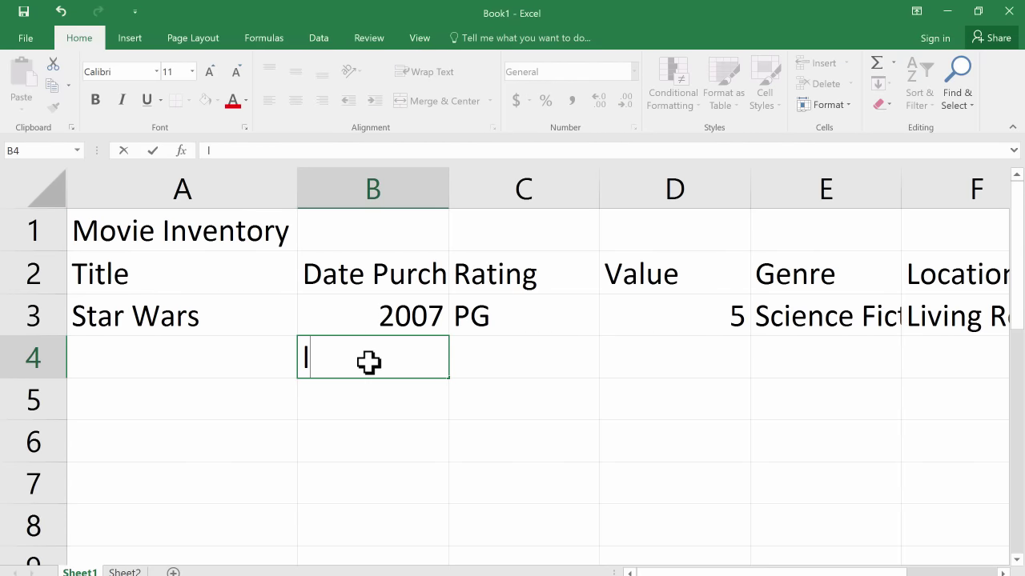
key("Tab")
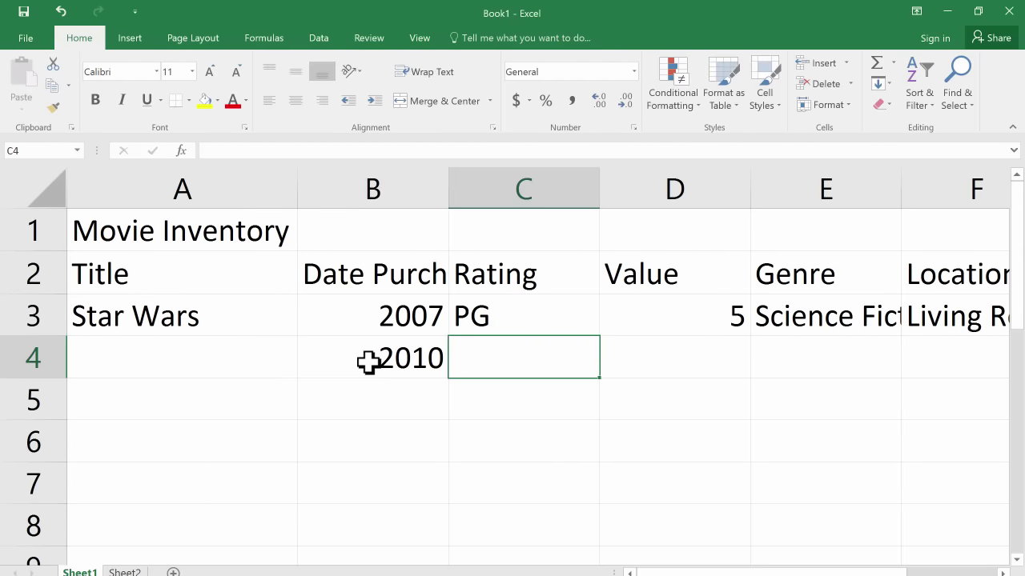
key("Return")
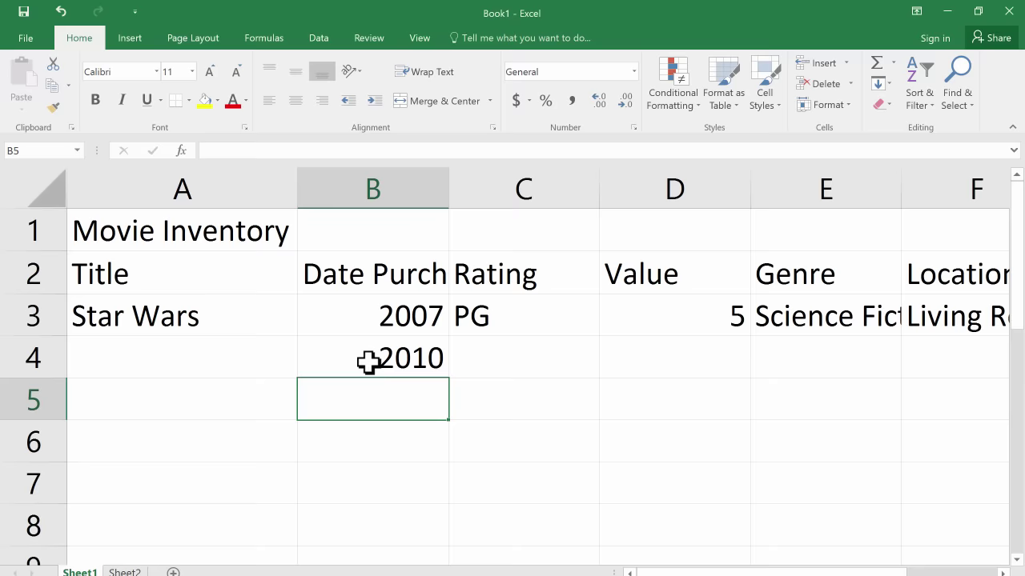
Step: Enter the second movie's title in cell A4 as "The Empre Strikes Back"
key("Up")
key("Left")
type("The ")
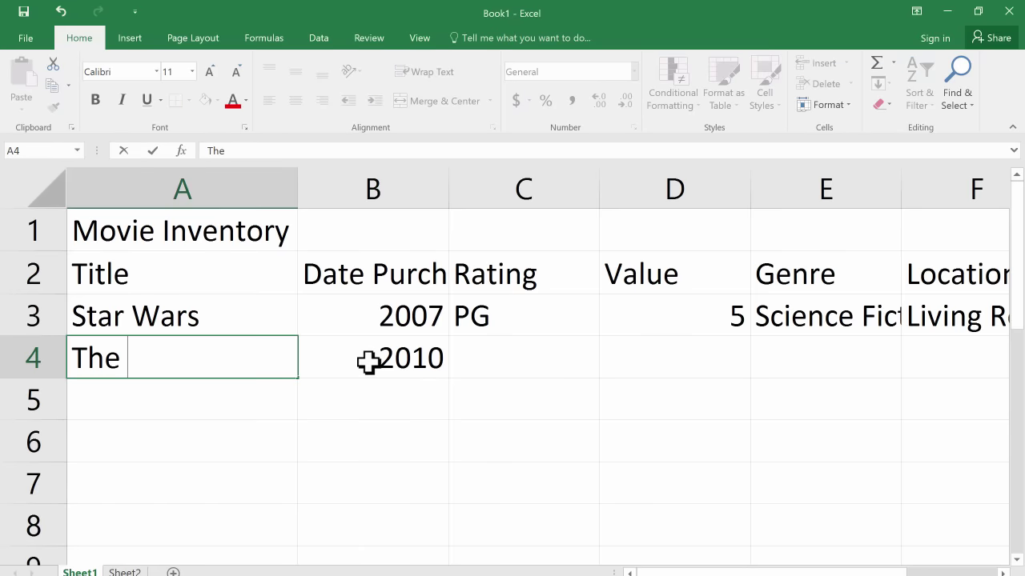
type("Empre Strike")
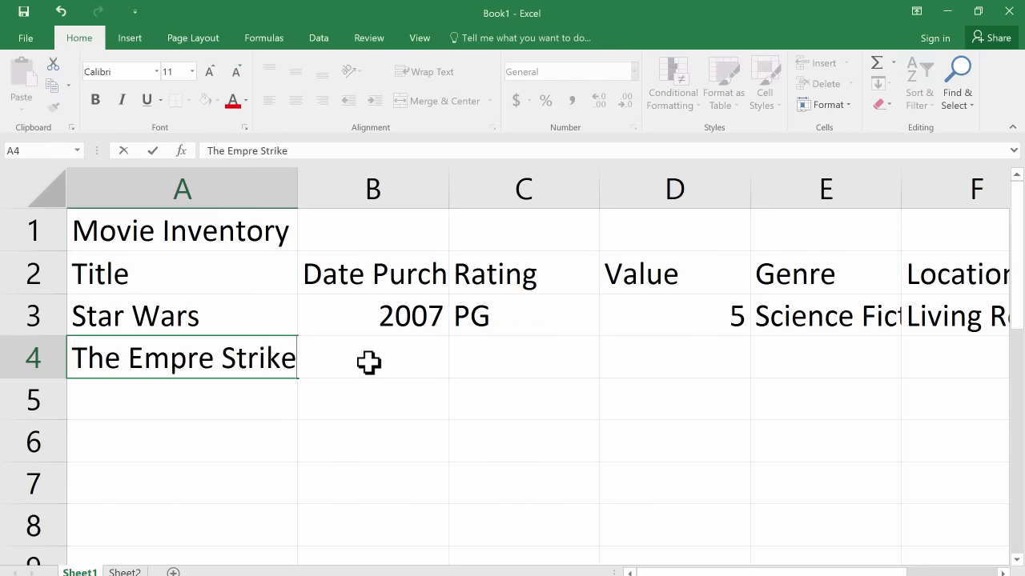
key("Tab")
key("Tab")
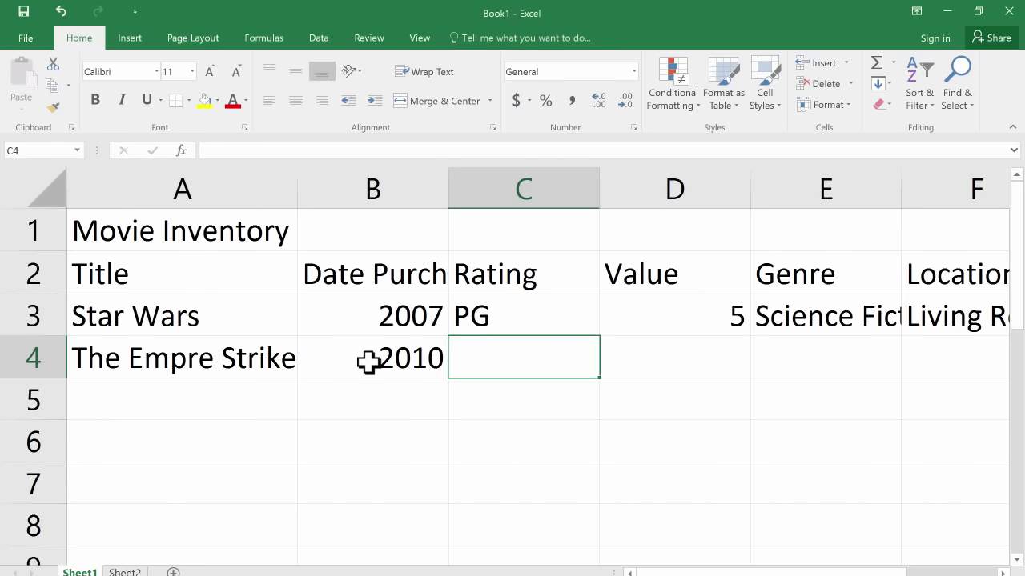
Step: Complete row 4 with rating PG, value 9, genre Science Fiction and location Living Room
type("PG")
key("Tab")
type("9")
key("Tab")
type("Science Fiction")
key("Tab")
type("Living Room")
key("Return")
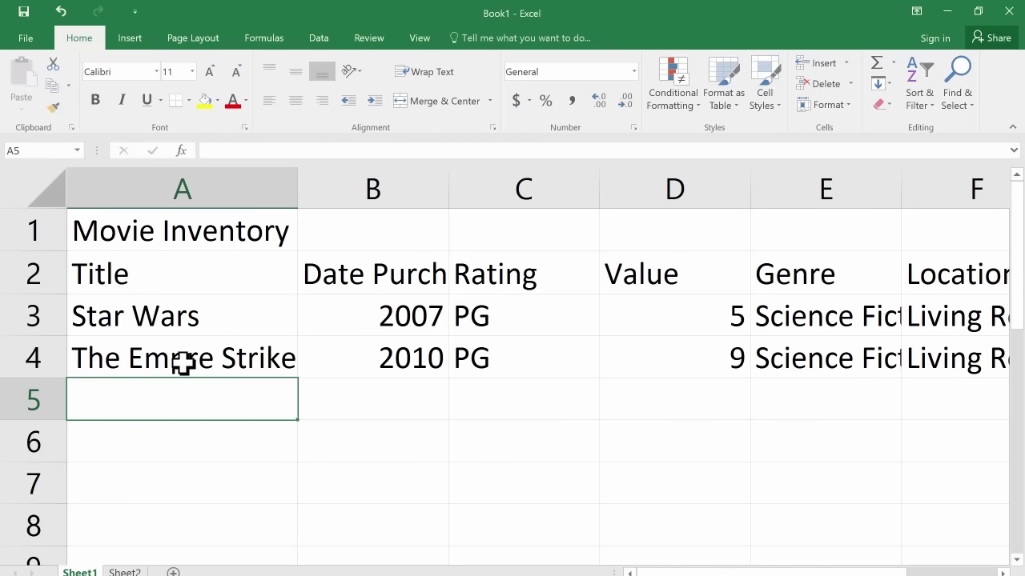
left_click(174, 361)
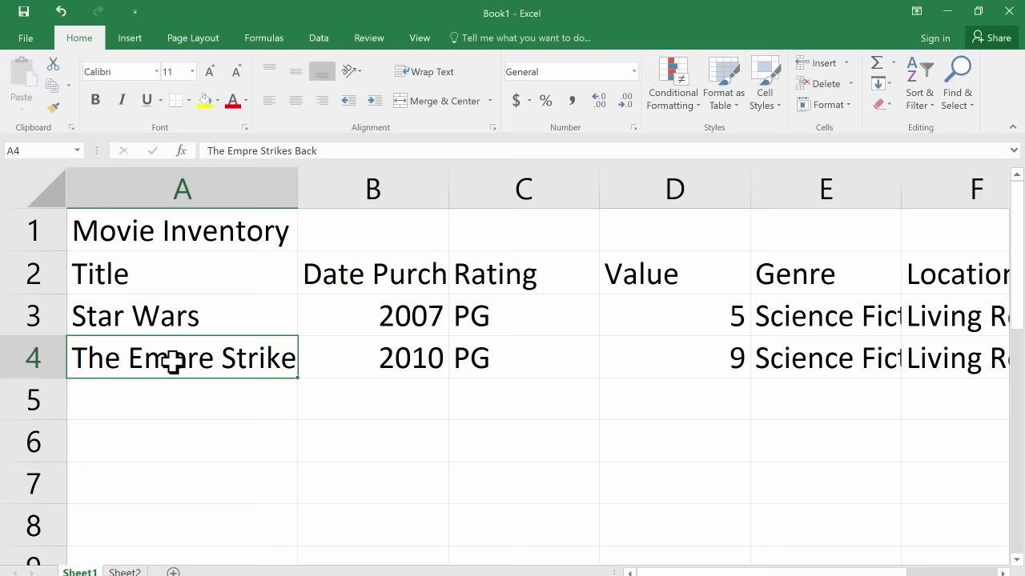
double_click(174, 361)
type("T")
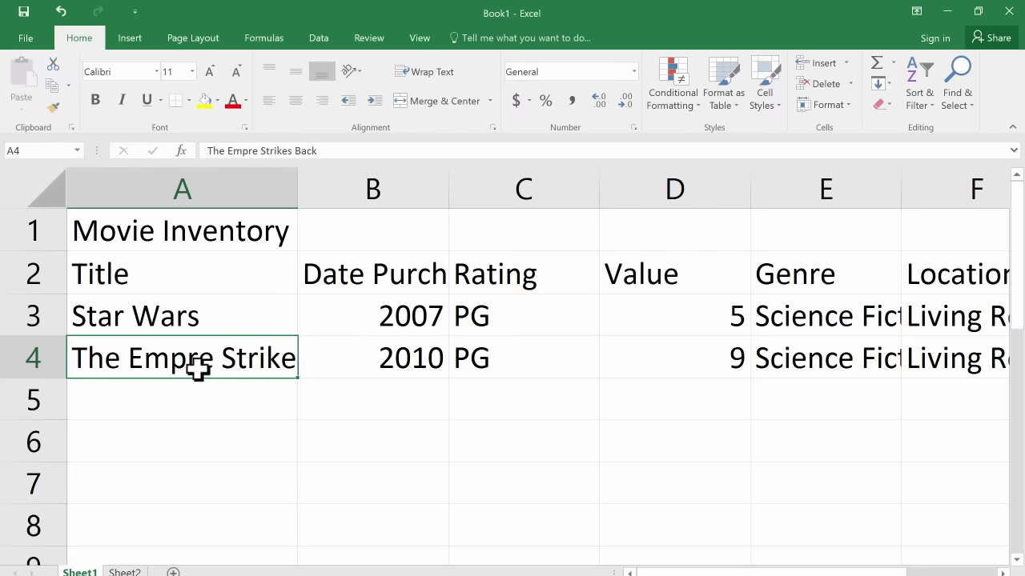
left_click(201, 402)
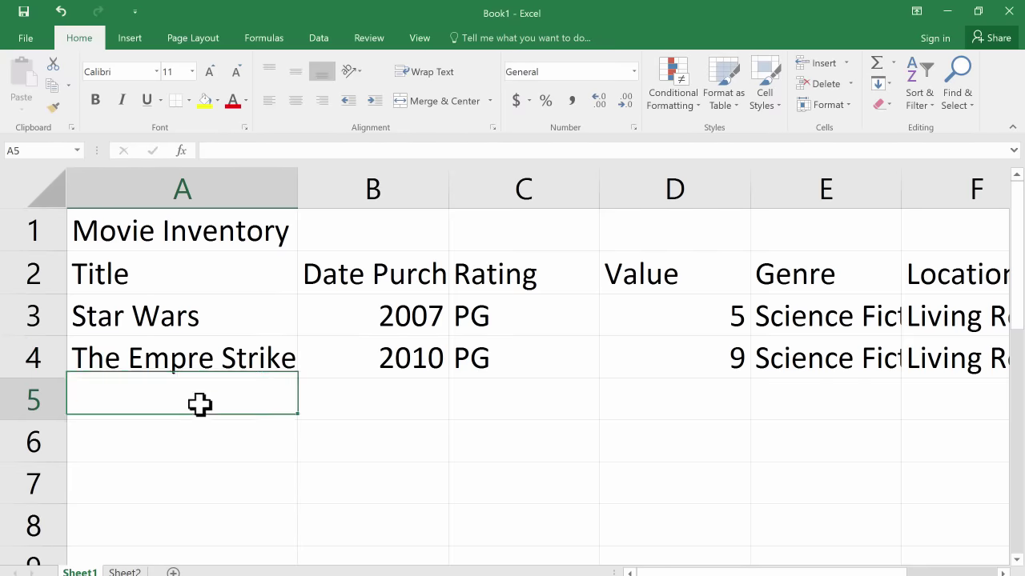
left_click(175, 365)
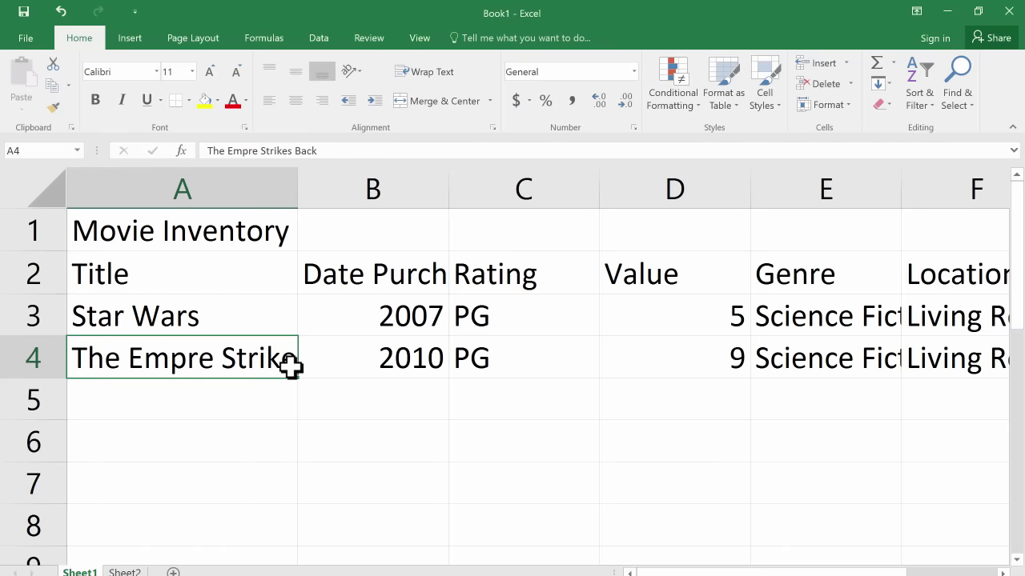
Step: Select cells B4 and C4, open B4 for in-cell editing, and leave it without changing the year
left_click(379, 350)
left_click(510, 368)
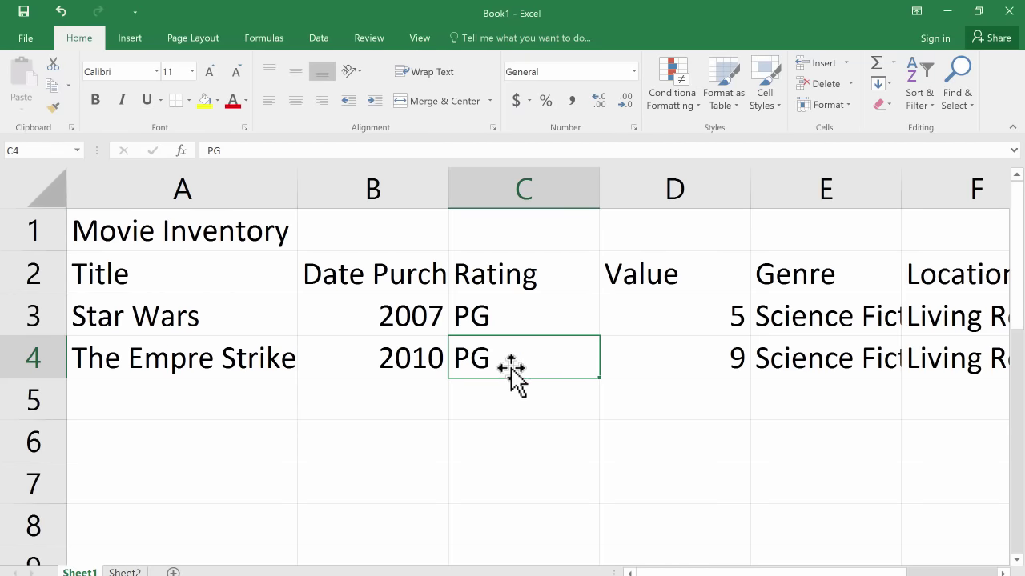
left_click(366, 364)
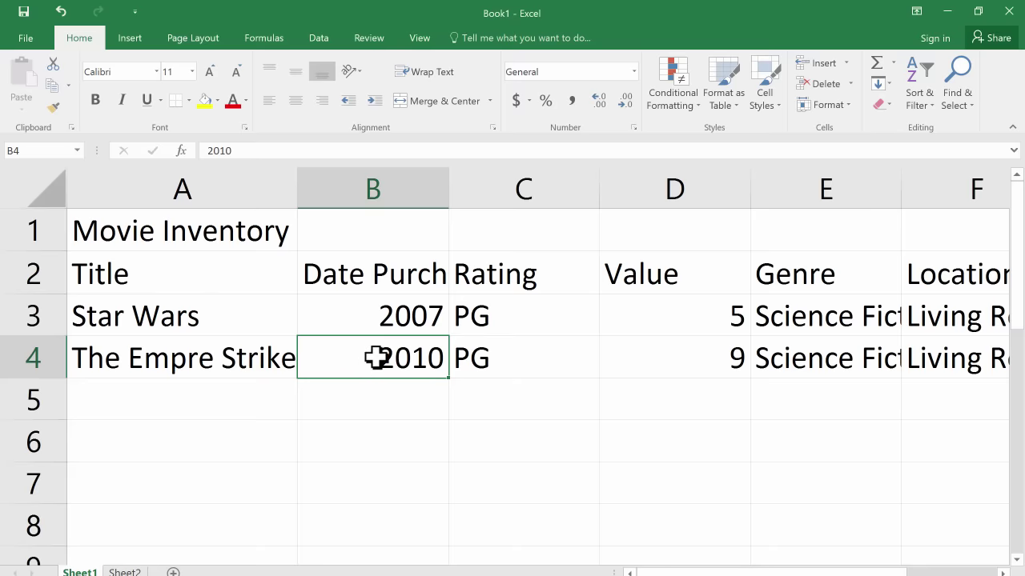
double_click(376, 358)
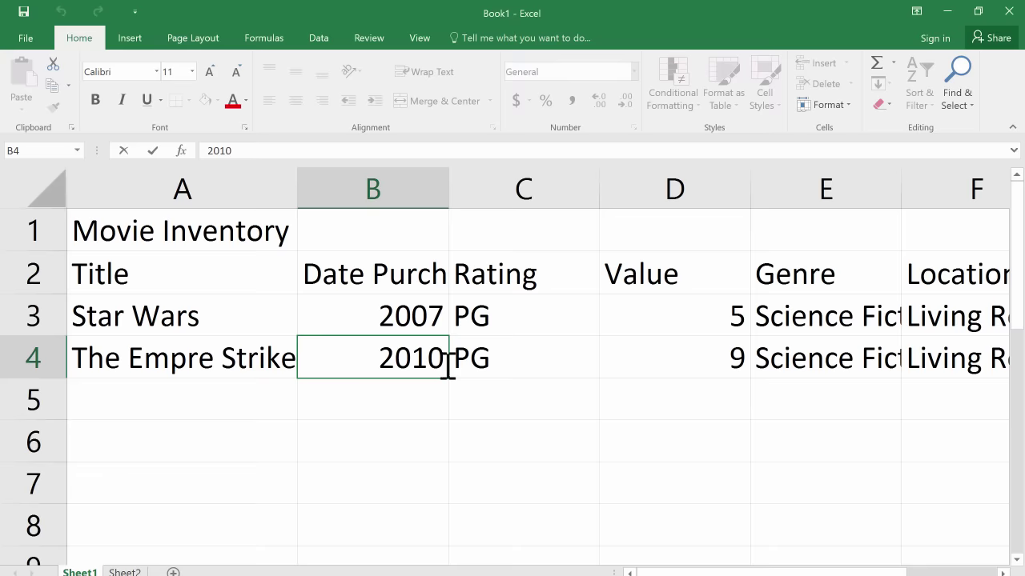
left_click(484, 394)
Step: Correct the misspelled title in cell A4 to "The Empire Strikes Back" by inserting the missing letter i
left_click(211, 356)
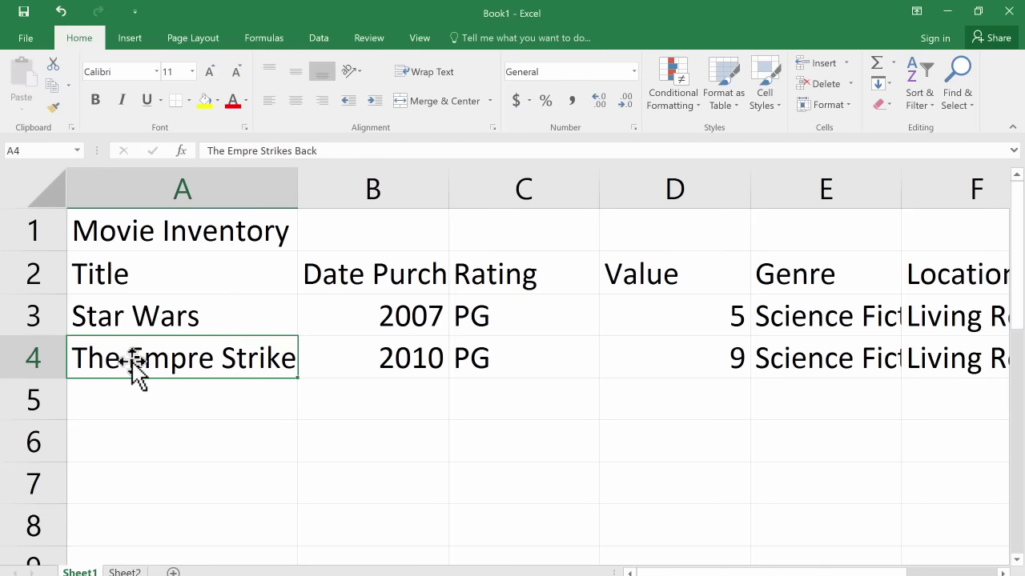
double_click(232, 361)
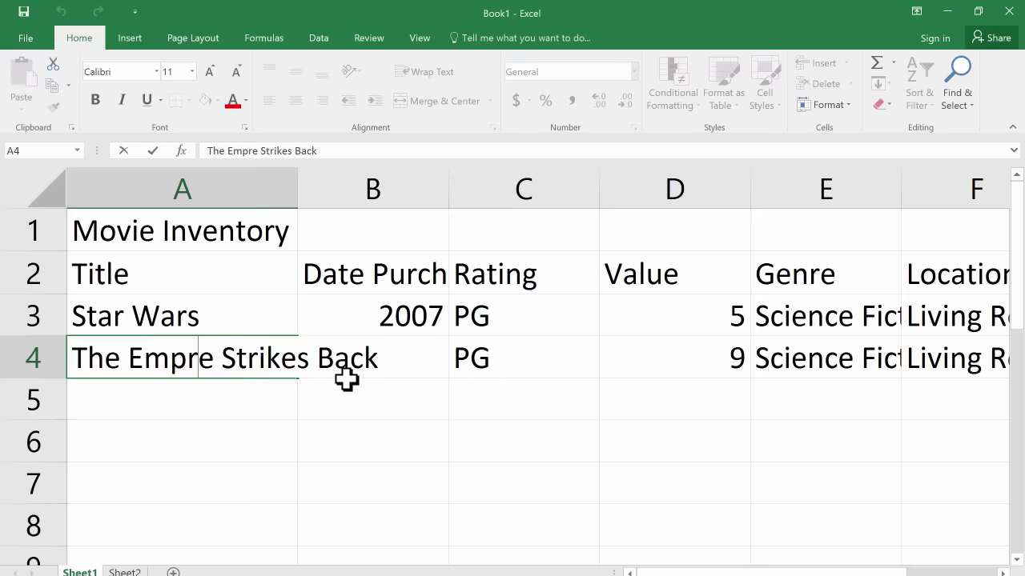
type("i")
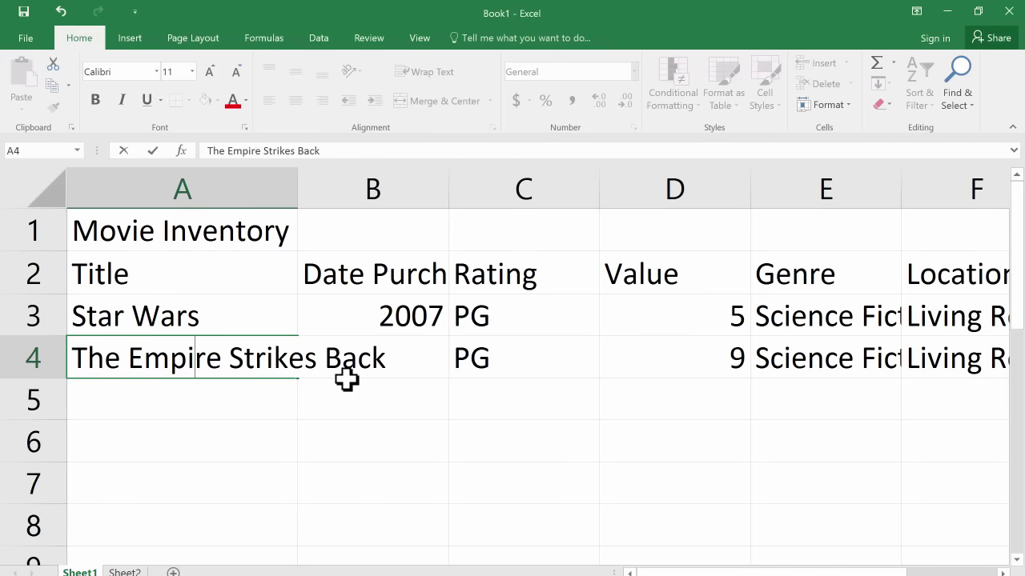
key("Return")
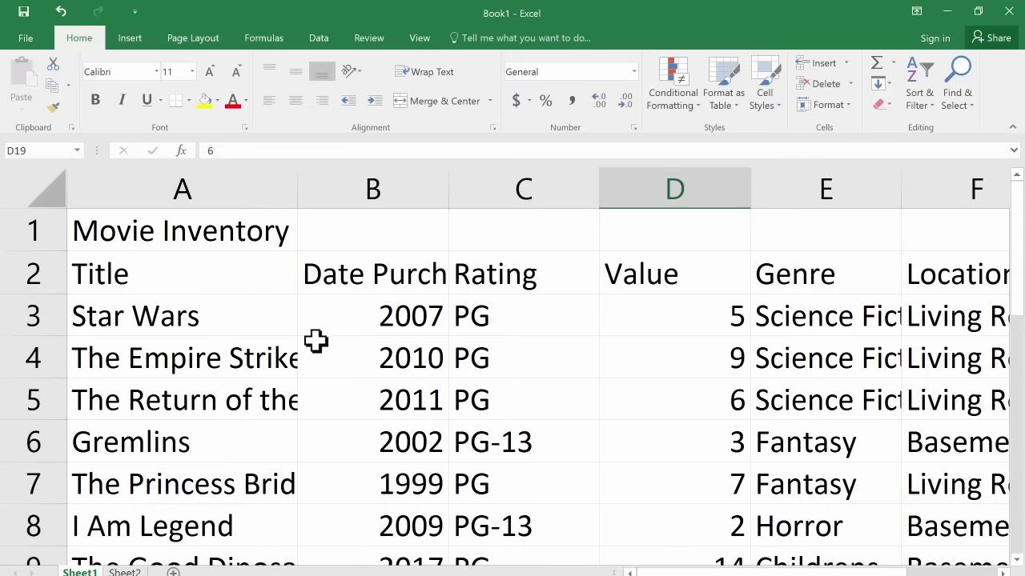
Step: Select the Star Wars purchase year in B3 and review the movie records down to row 22
left_click(144, 318)
left_click(401, 315)
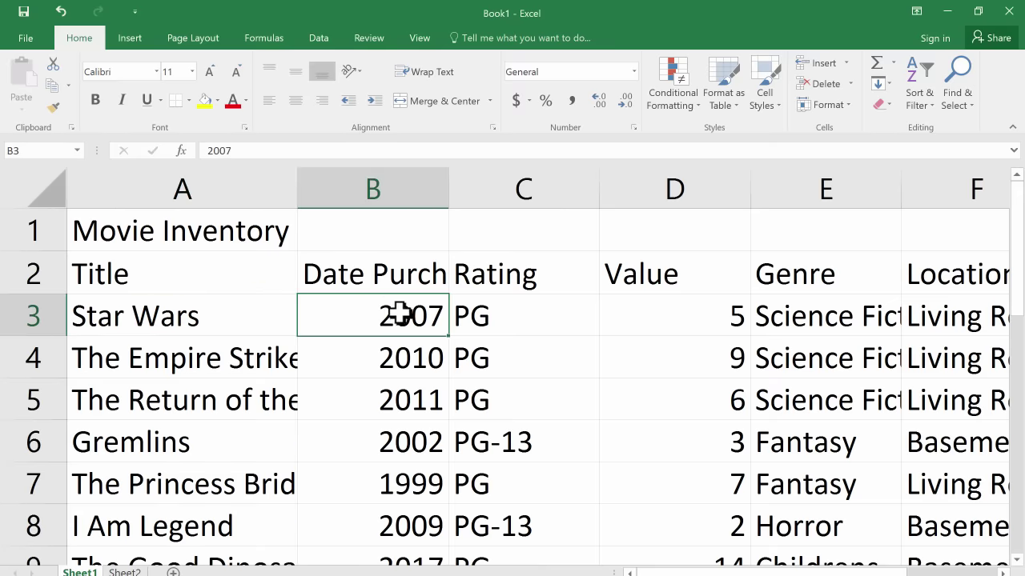
scroll(512, 368, "down", 3)
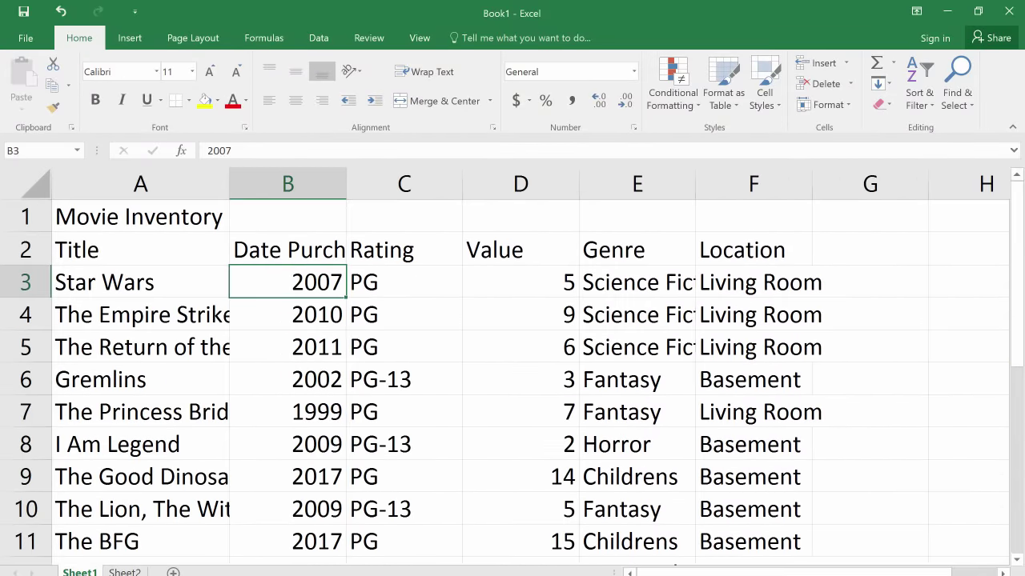
scroll(362, 439, "down", 4)
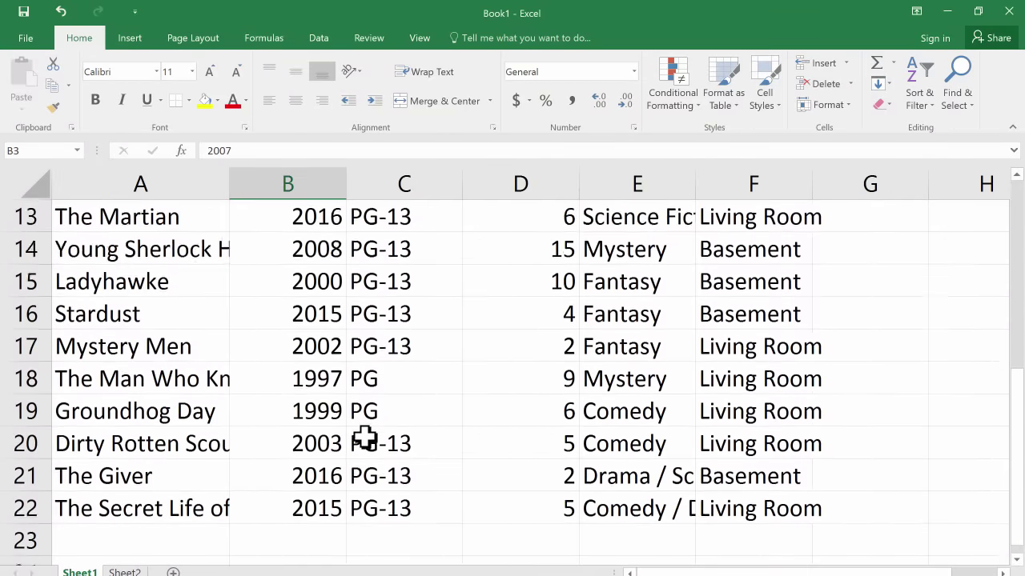
scroll(365, 436, "down", 2)
scroll(364, 437, "up", 6)
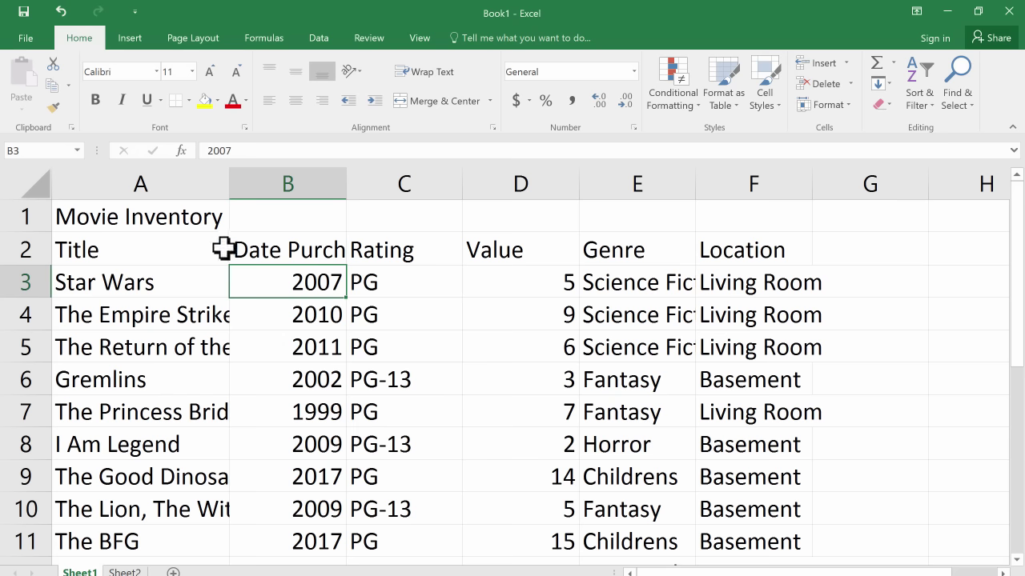
Step: Make the Movie Inventory title in cell A1 bold
left_click(109, 215)
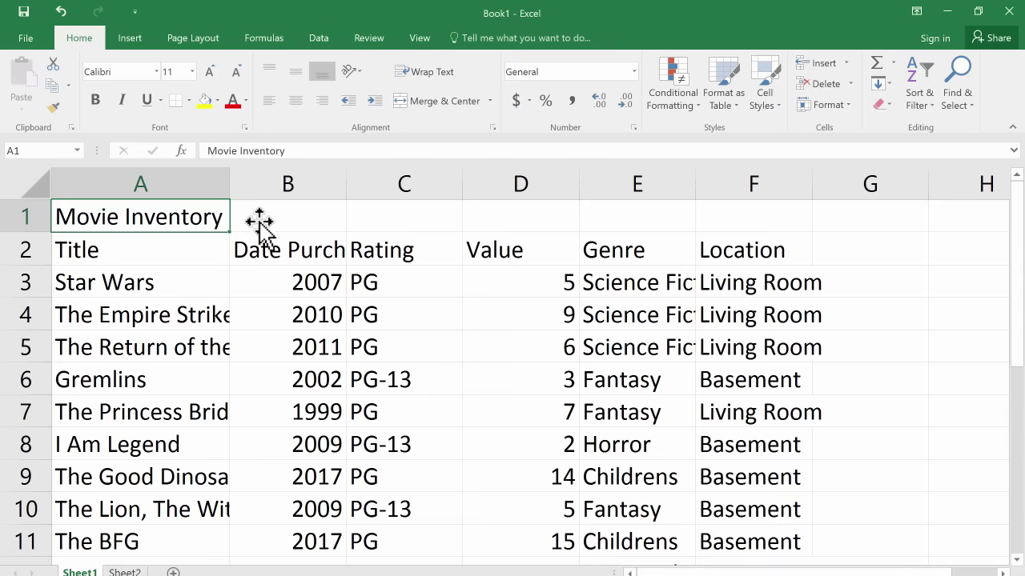
left_click(176, 249)
left_click(165, 221)
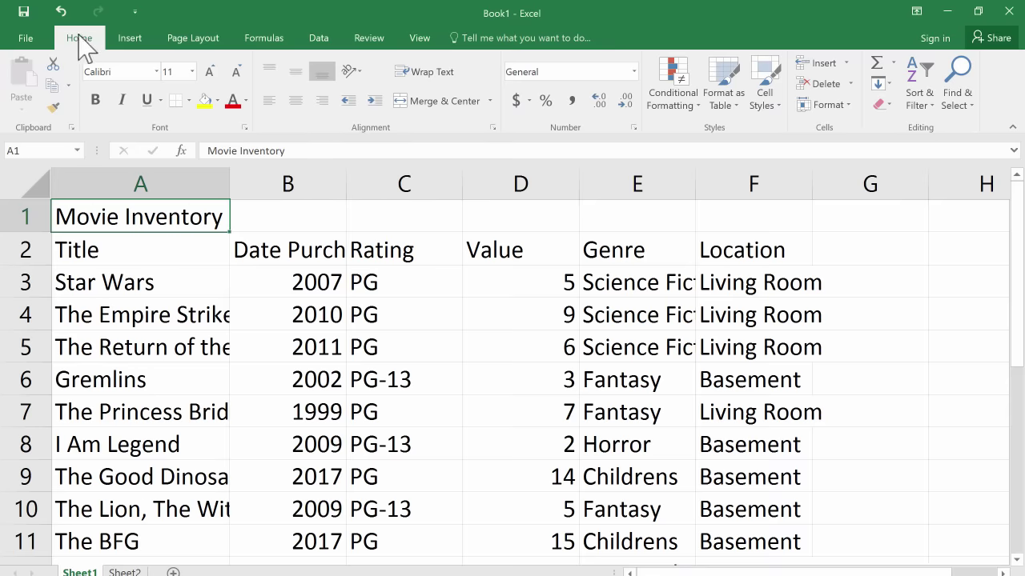
left_click(94, 108)
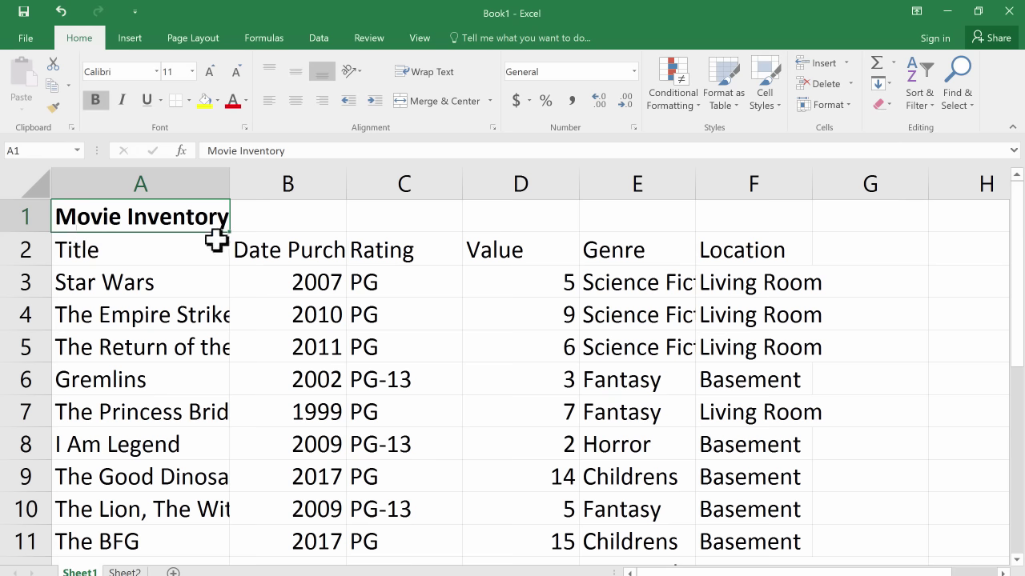
Step: Try a yellow fill on title cell A1, and clear it again with No Fill
left_click(204, 101)
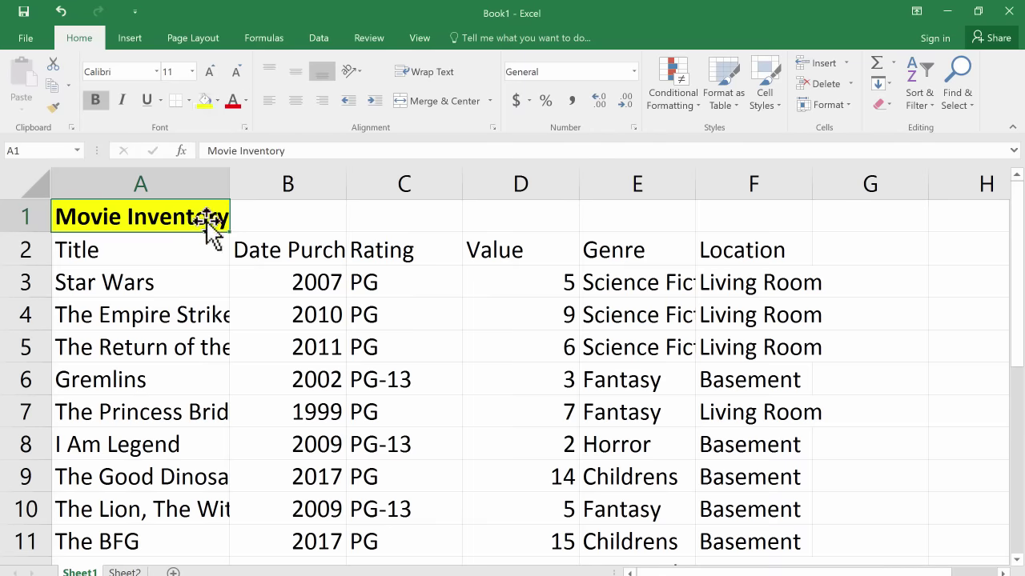
left_click(217, 101)
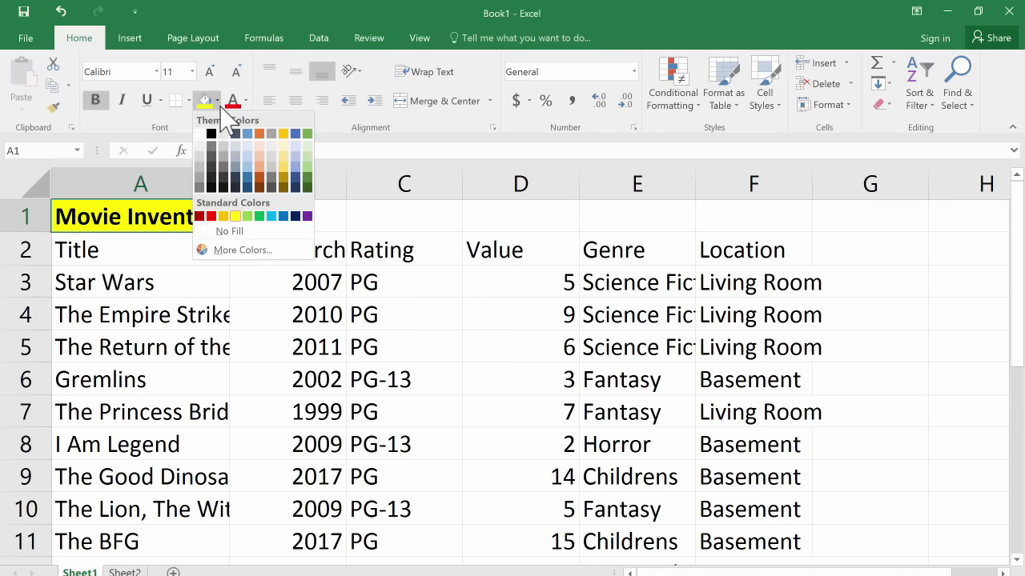
left_click(228, 231)
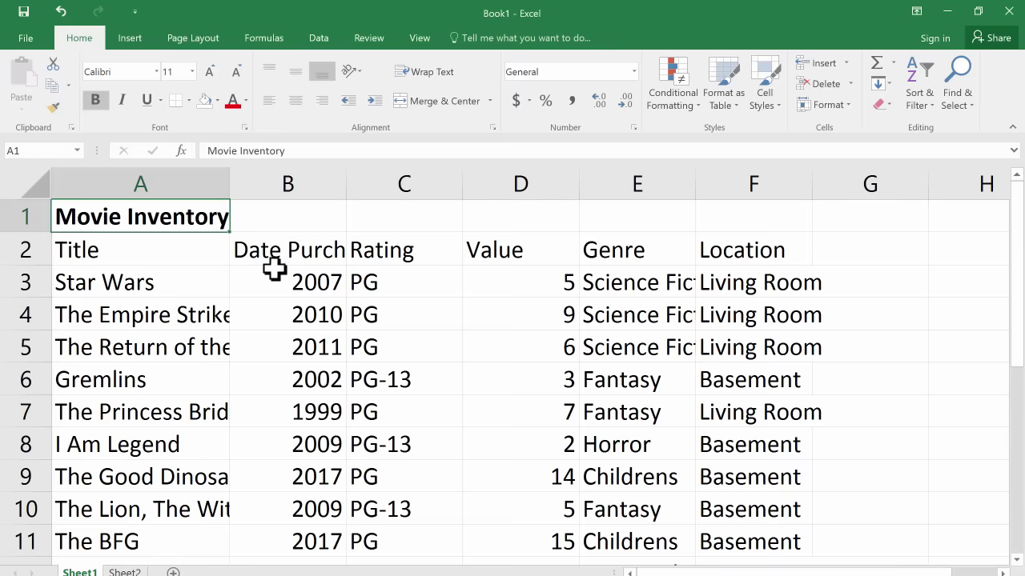
Step: Try a red font color on the Movie Inventory title, and return the text to black
left_click(231, 102)
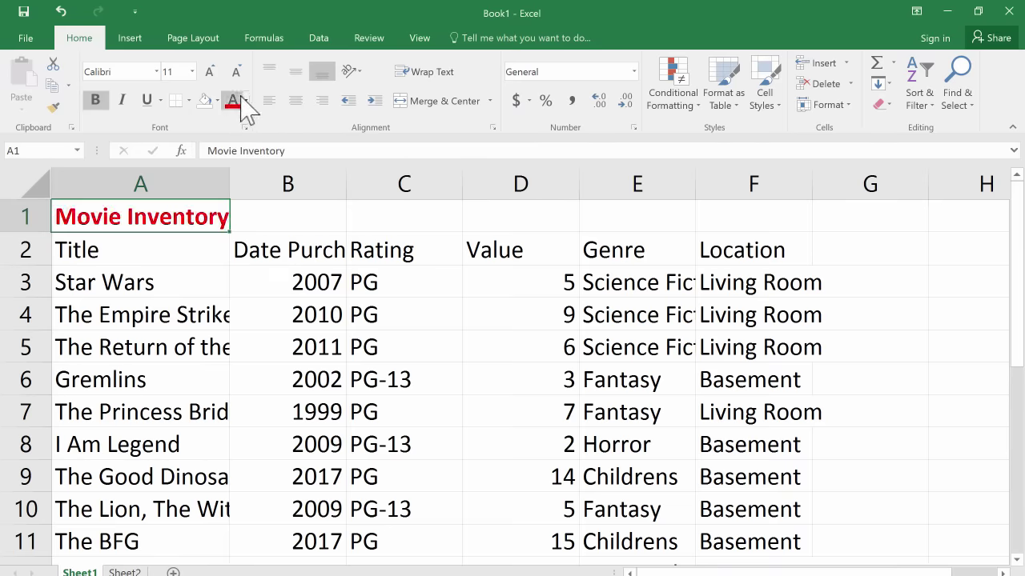
left_click(244, 100)
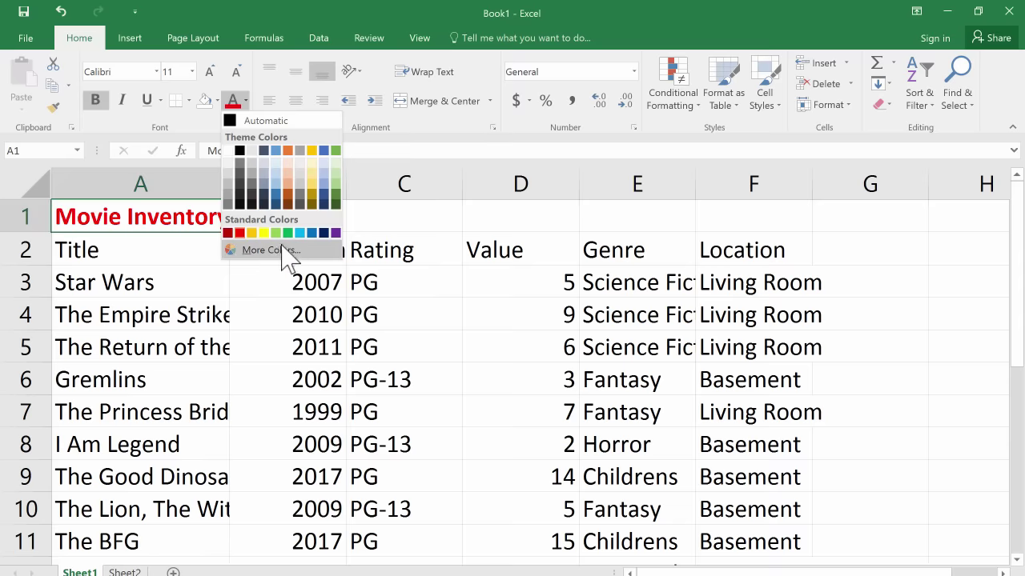
left_click(240, 151)
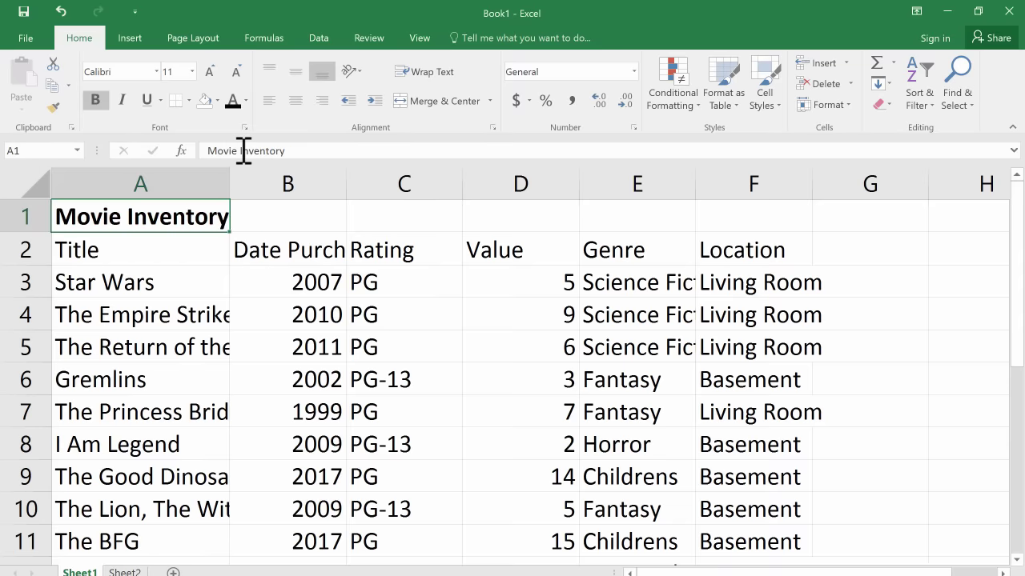
Step: Try italic and underline on the Movie Inventory title, and turn both off again
left_click(123, 100)
left_click(147, 100)
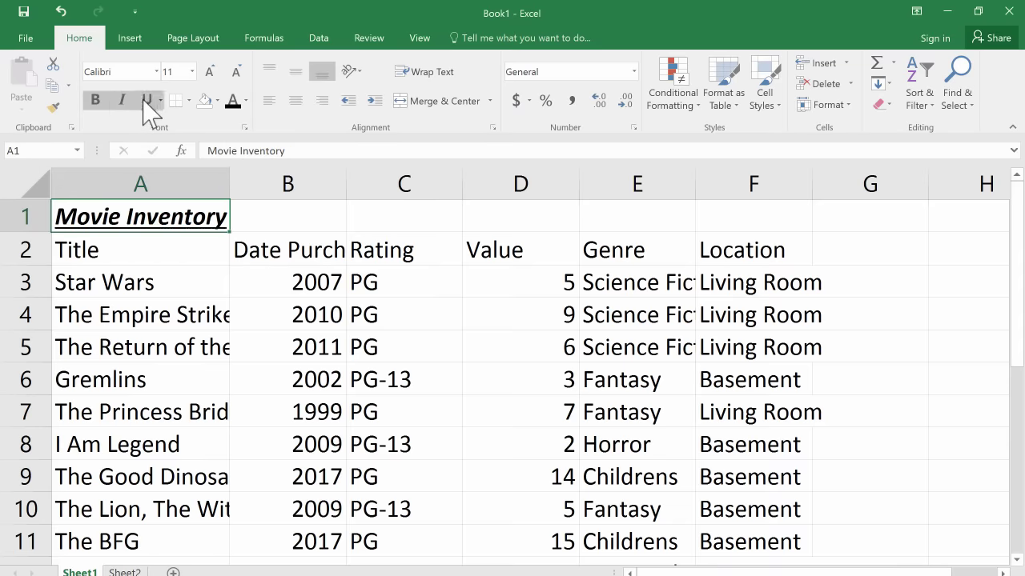
left_click(122, 100)
left_click(147, 100)
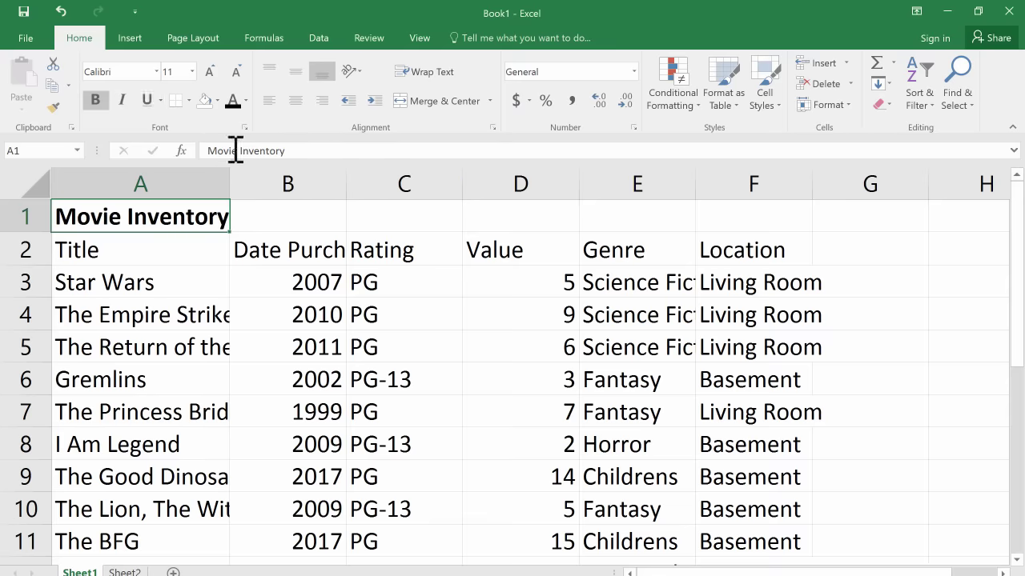
Step: Merge and center the Movie Inventory title across cells A1 to F1
left_click(202, 250)
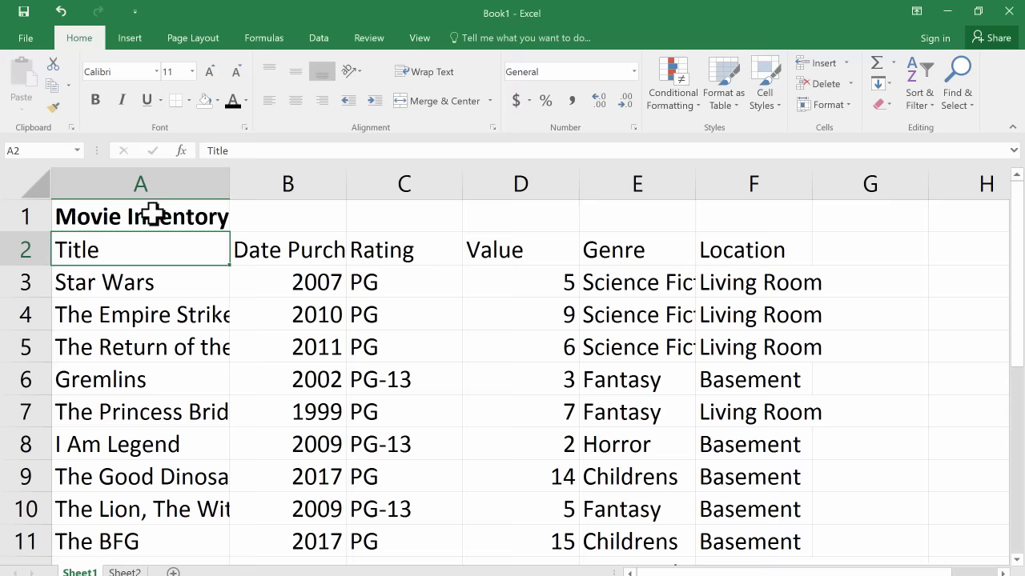
left_click_drag(152, 213, 746, 220)
scroll(394, 232, "down", 1)
scroll(404, 256, "up", 1)
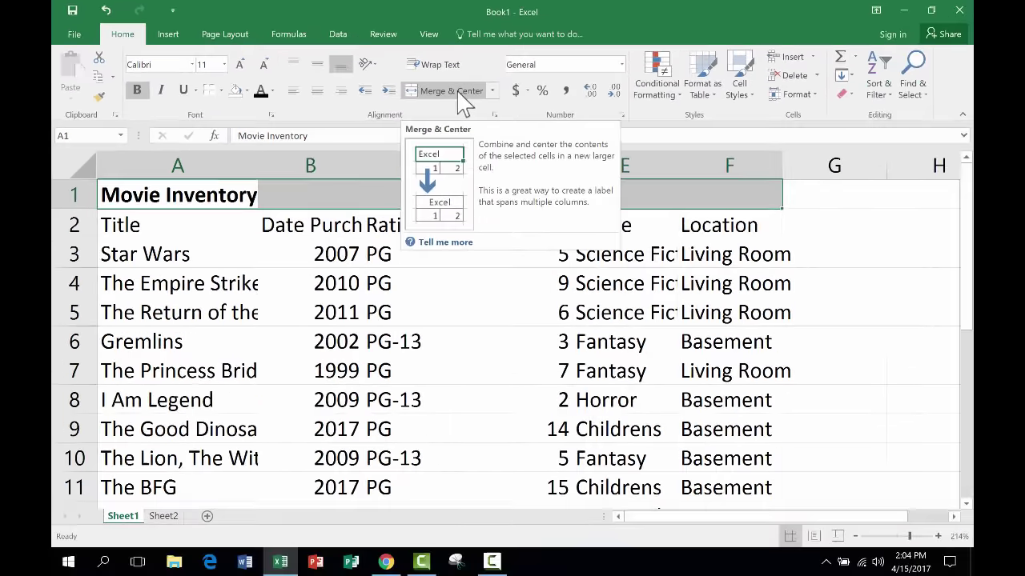
left_click(458, 93)
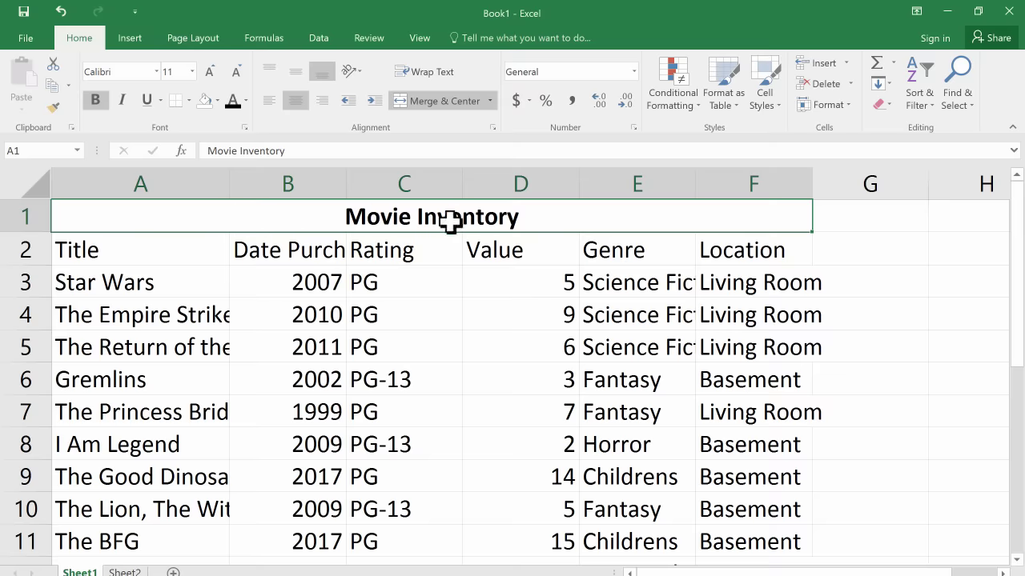
Step: Widen column A slightly by hand, and AutoFit it to its longest movie title
scroll(445, 217, "down", 2)
scroll(424, 133, "down", 2)
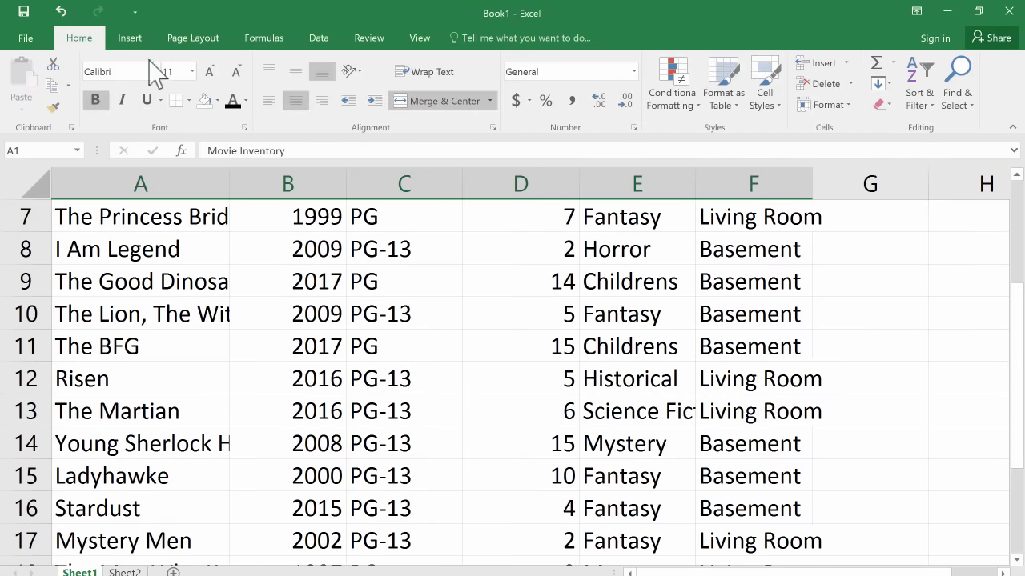
scroll(435, 240, "up", 2)
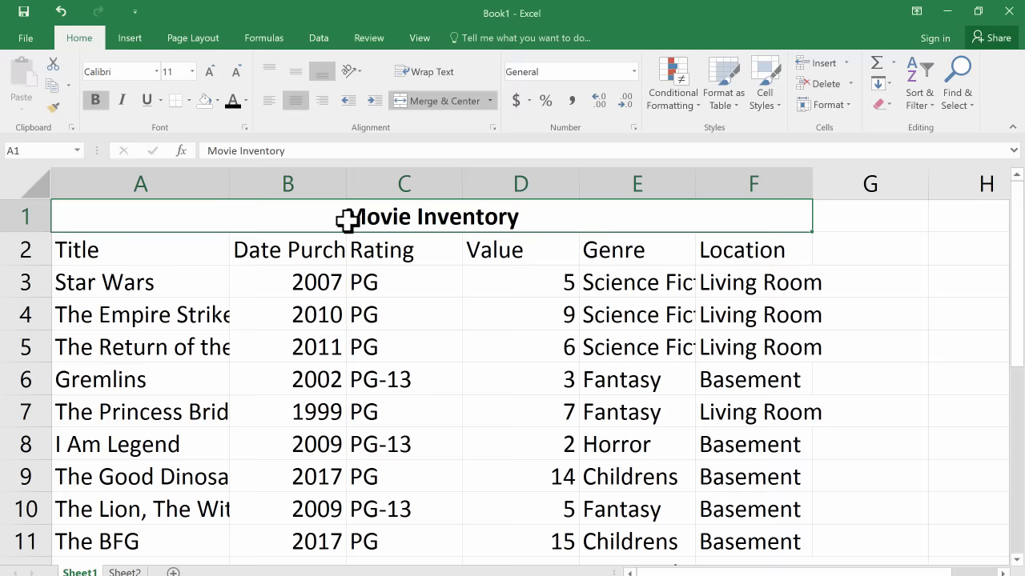
left_click(202, 318)
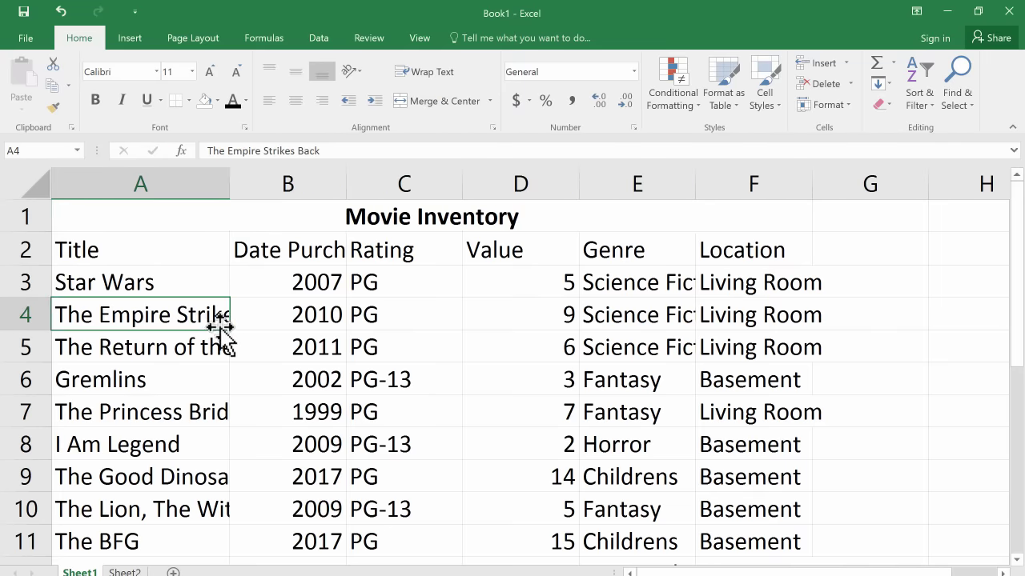
left_click_drag(229, 190, 267, 193)
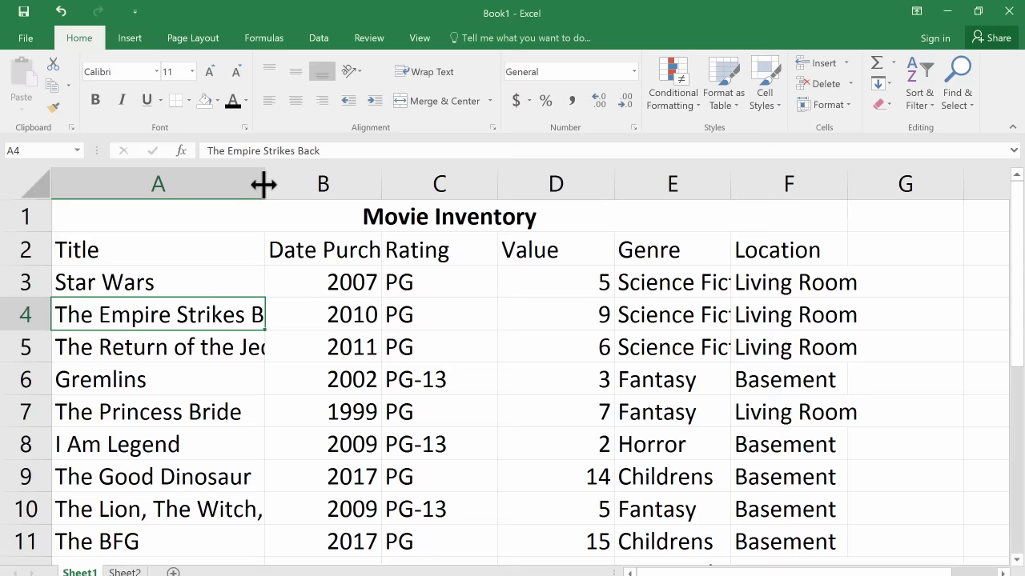
double_click(263, 185)
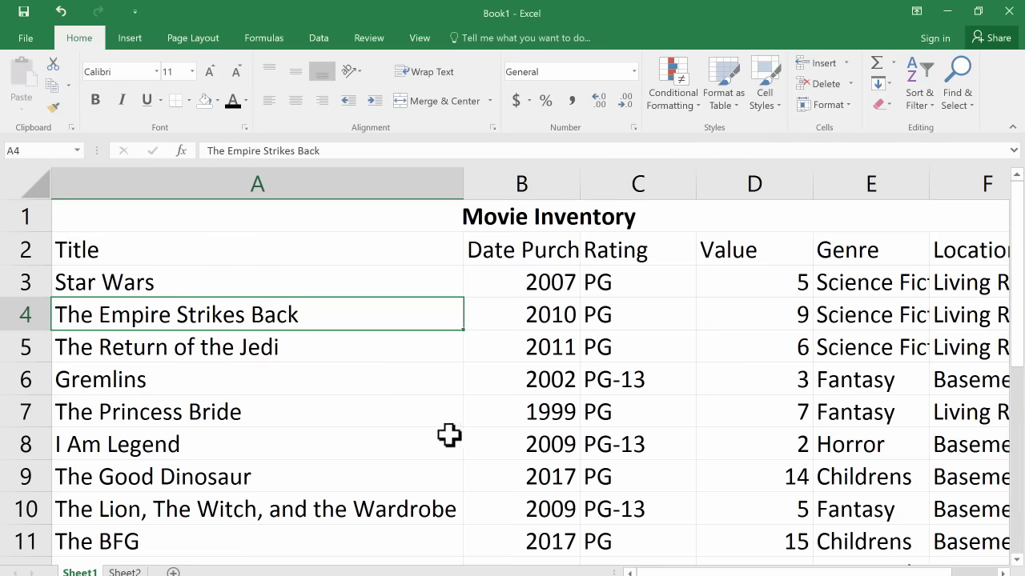
Step: AutoFit the Date Purchased and Rating columns, B and C, to their contents
double_click(579, 182)
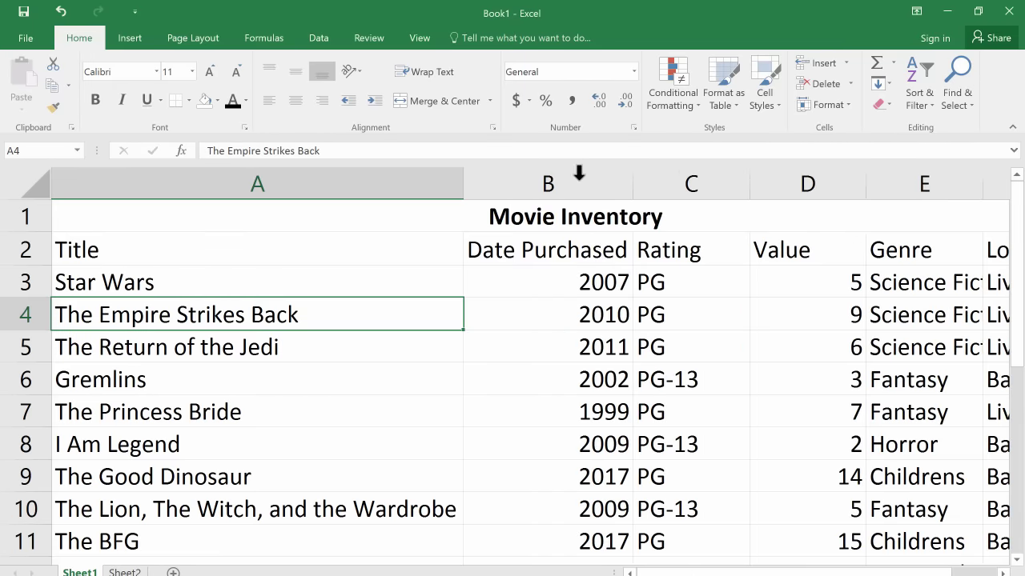
double_click(749, 185)
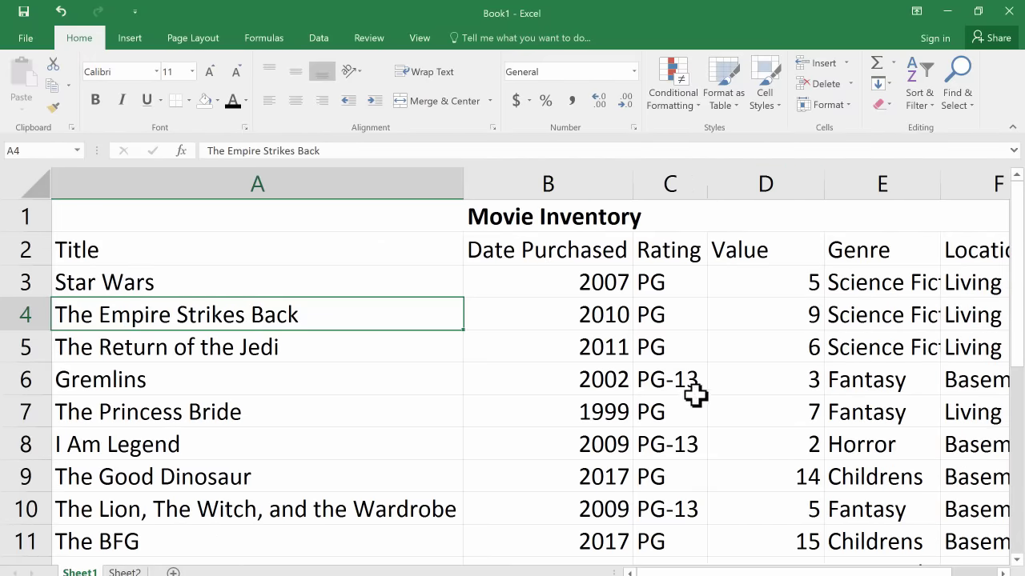
scroll(842, 220, "down", 1)
scroll(817, 248, "up", 1)
left_click_drag(819, 185, 817, 185)
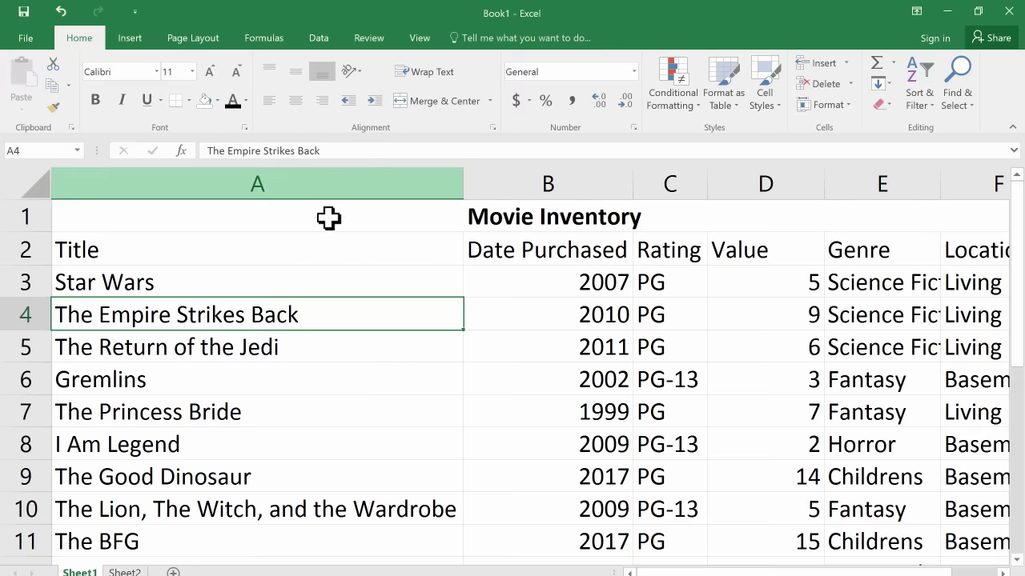
Step: Select columns A through F, AutoFit them all at once, and deselect them by selecting cell H3
left_click(312, 184)
left_click_drag(312, 184, 555, 182)
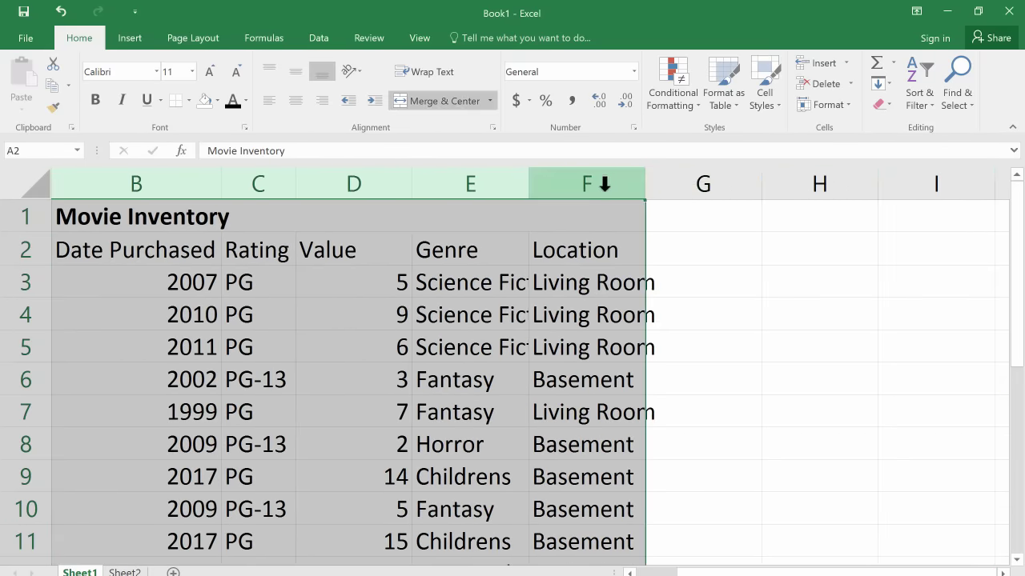
double_click(412, 179)
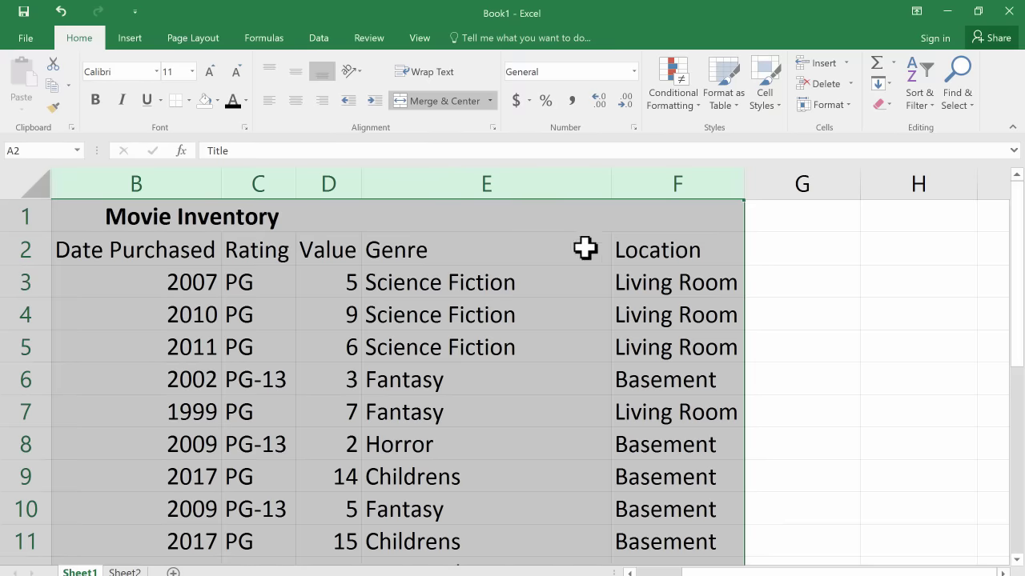
left_click(878, 274)
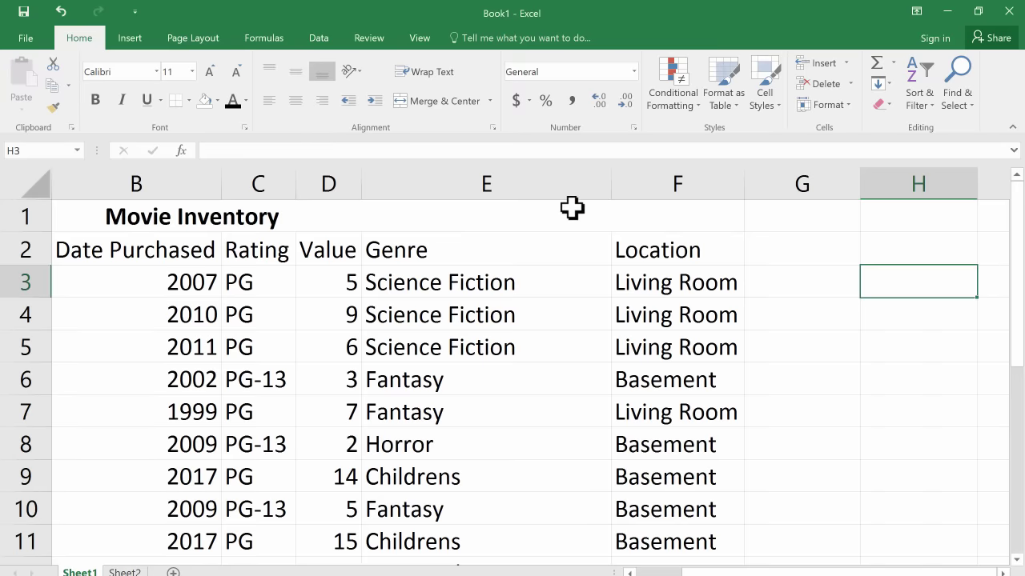
Step: Look over the resized inventory columns, select the columns again starting from A, and select the merged title cell A1
scroll(685, 331, "down", 11)
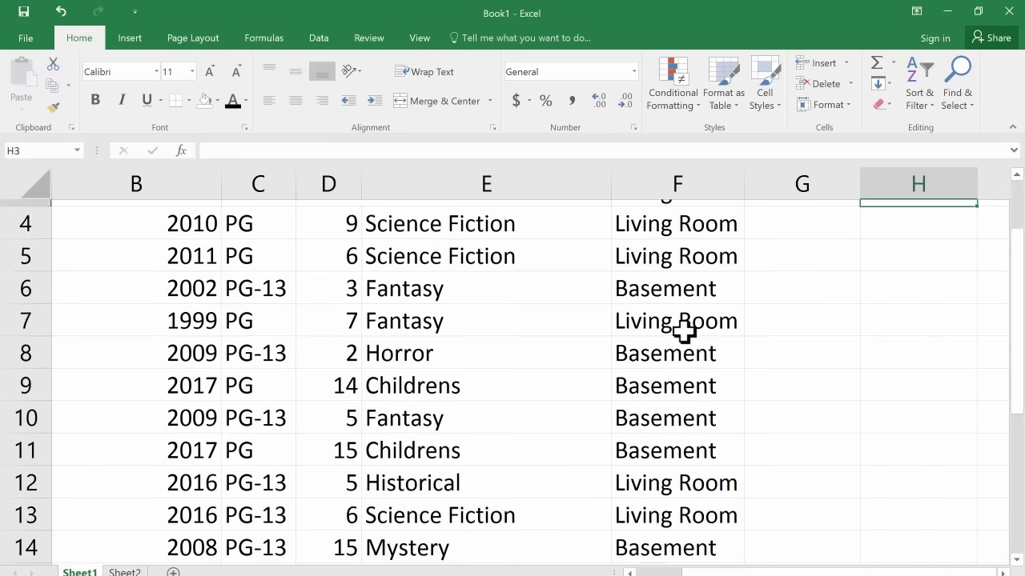
scroll(685, 330, "up", 11)
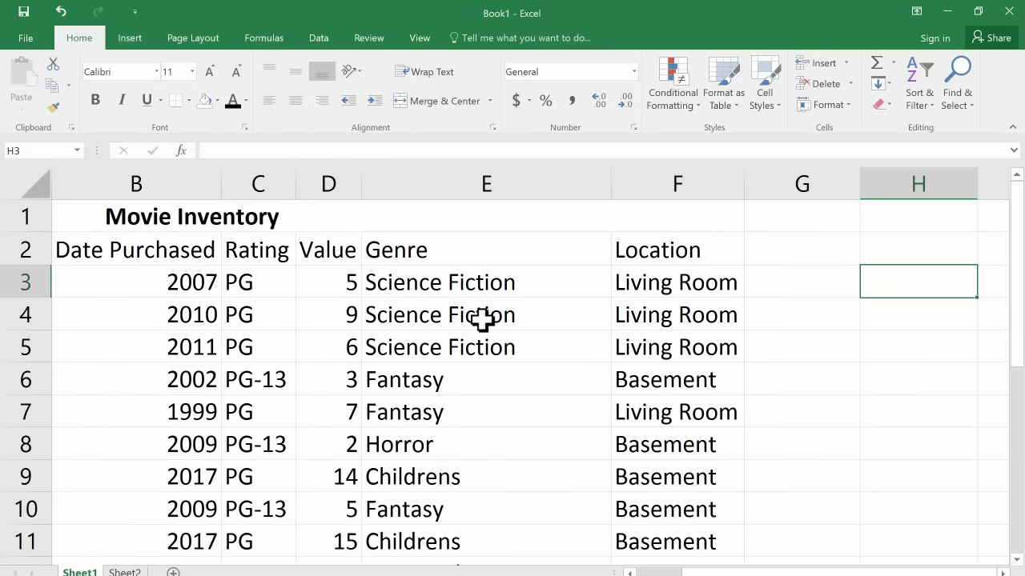
left_click_drag(781, 572, 679, 570)
scroll(413, 310, "down", 5)
scroll(416, 309, "up", 5)
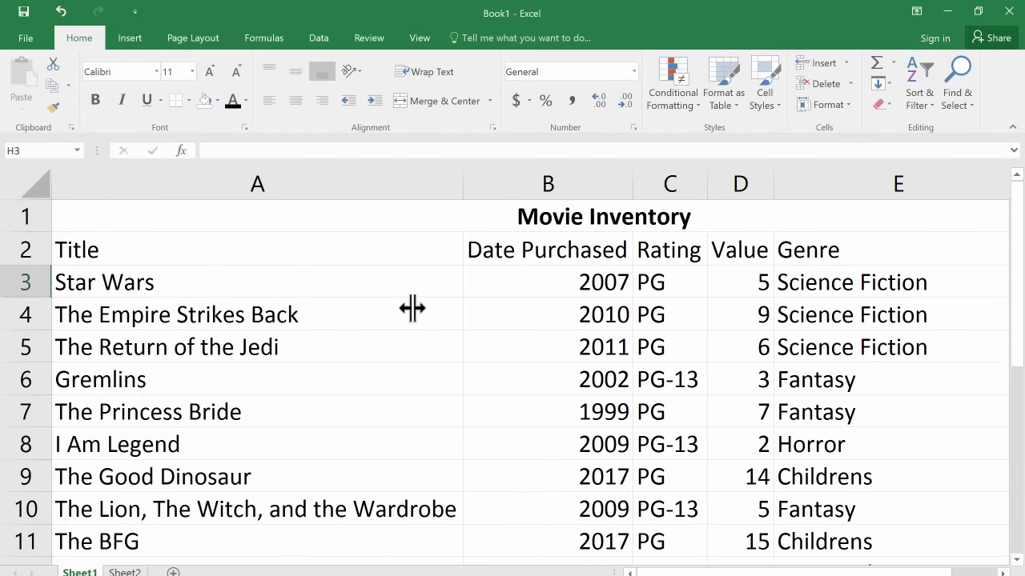
left_click(303, 178)
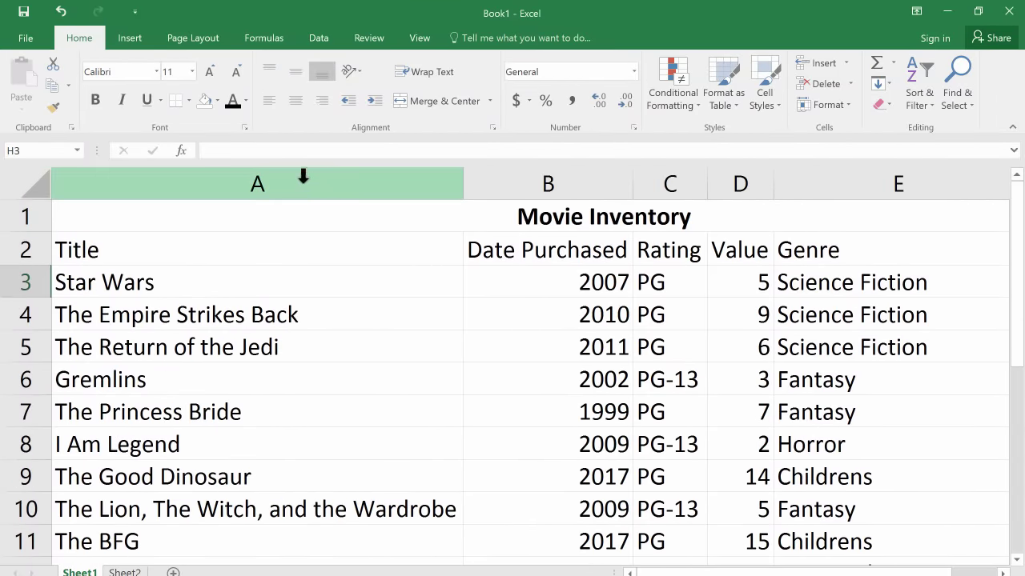
left_click_drag(304, 181, 867, 168)
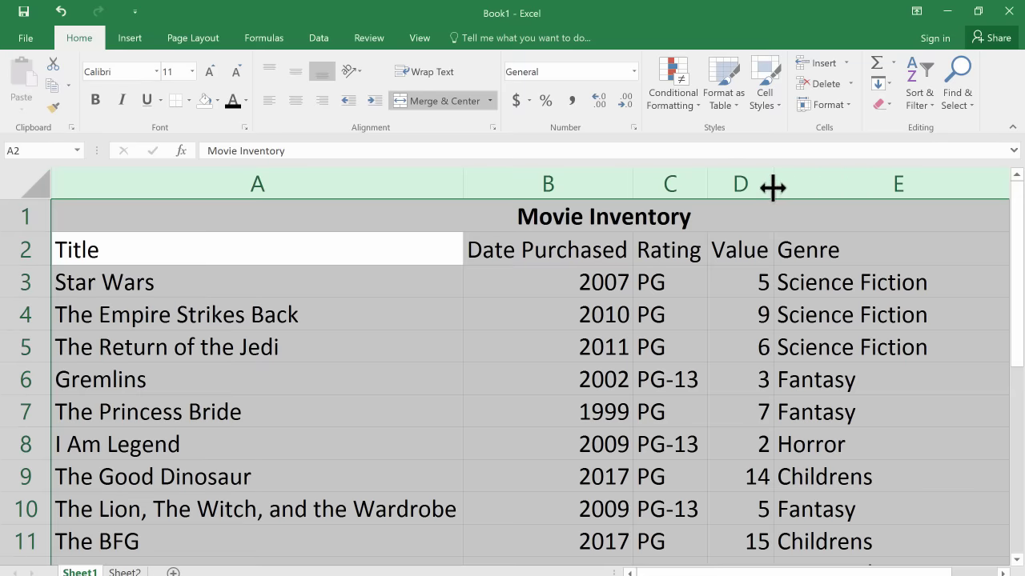
left_click(437, 205)
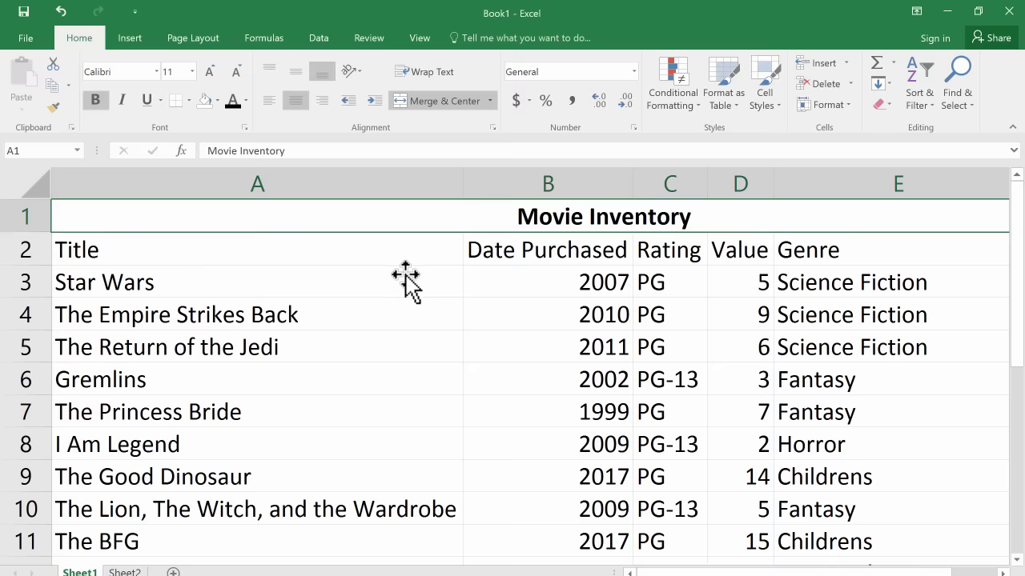
Step: Select columns A through F and narrow them all together to one equal width
left_click(336, 293)
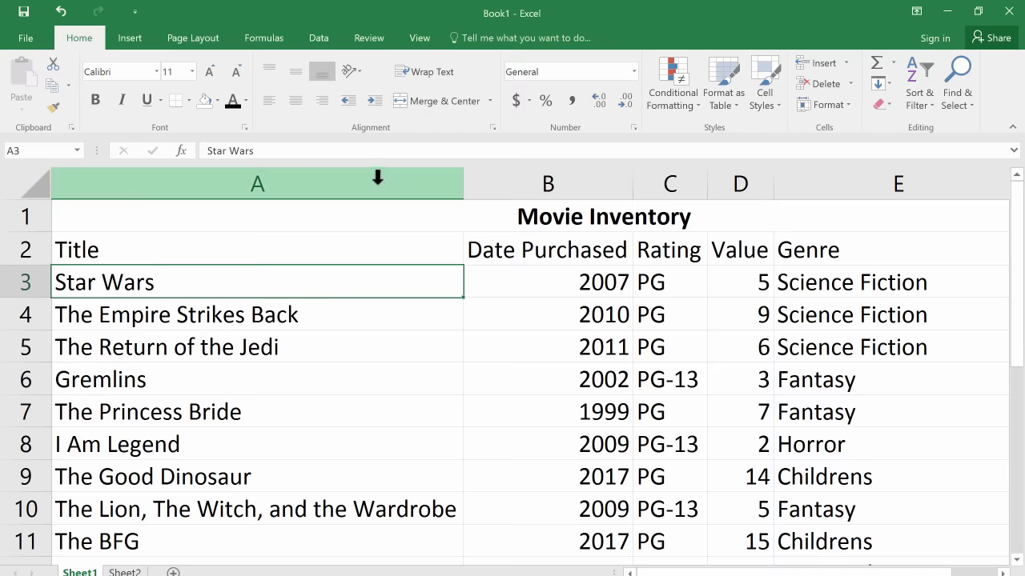
left_click_drag(378, 179, 566, 187)
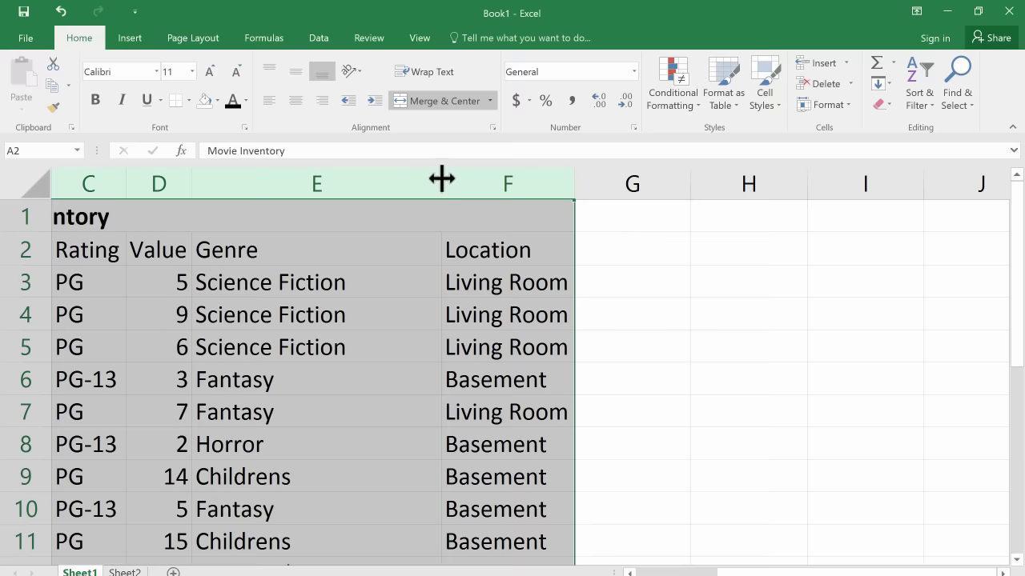
left_click_drag(440, 179, 253, 186)
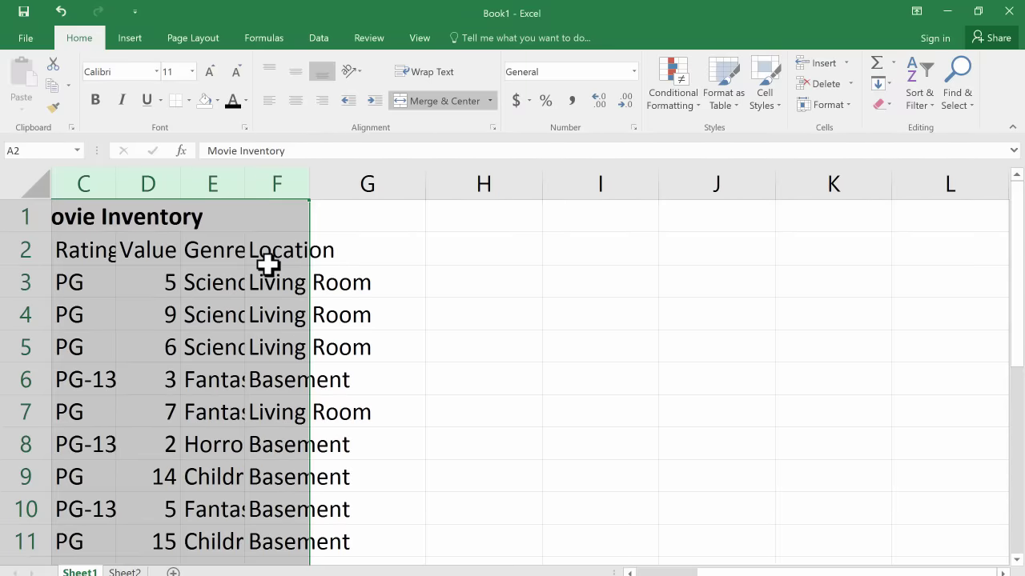
left_click_drag(901, 573, 876, 573)
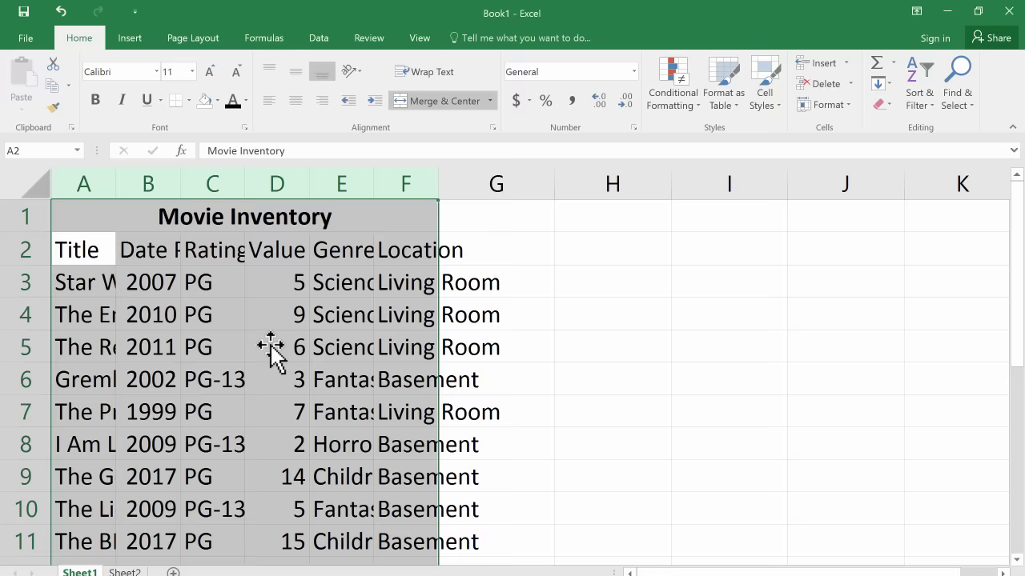
Step: AutoFit columns A through F to their contents, and narrow column A by hand to just past the shorter movie titles
double_click(181, 184)
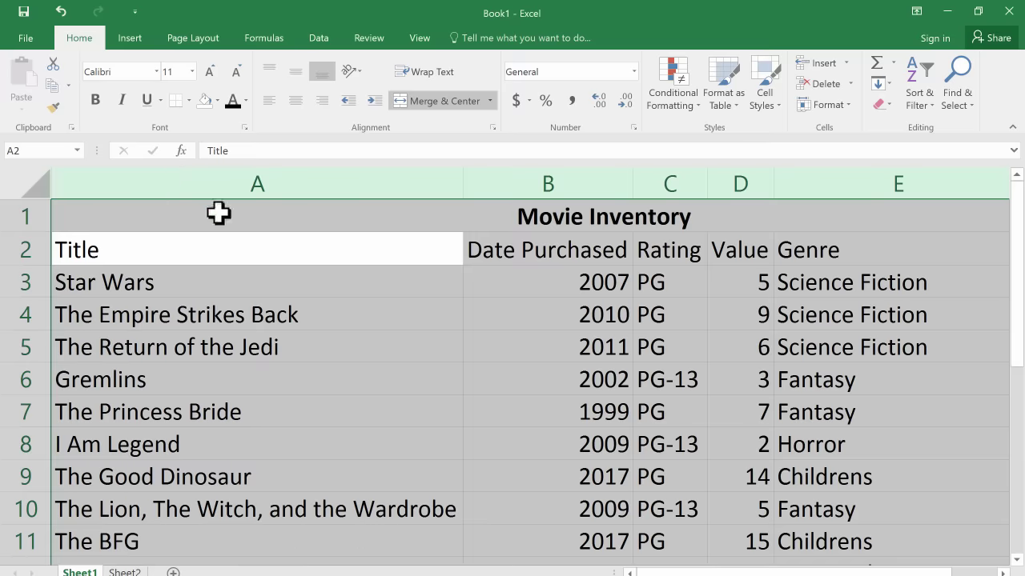
left_click(497, 338)
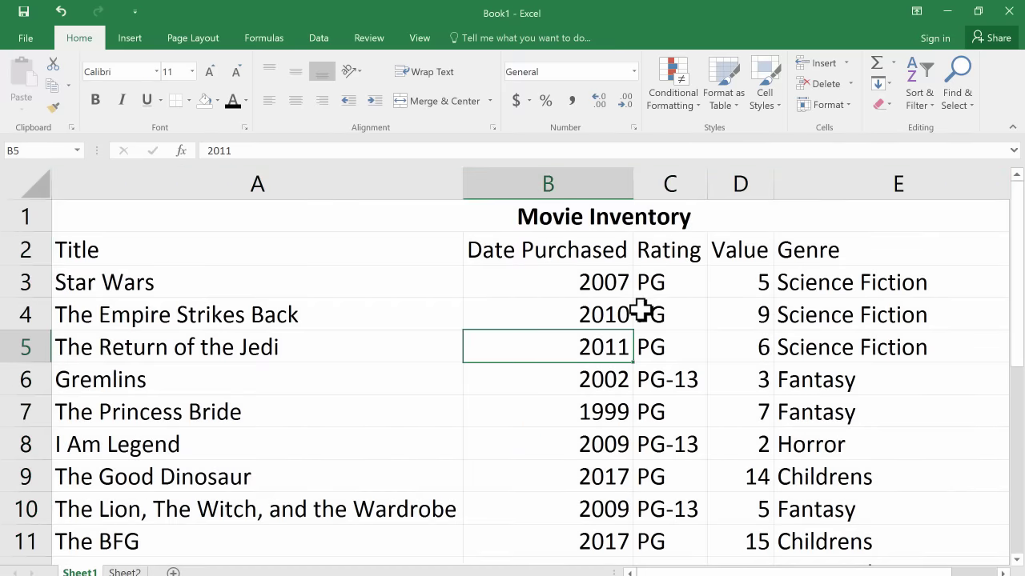
left_click_drag(640, 572, 711, 571)
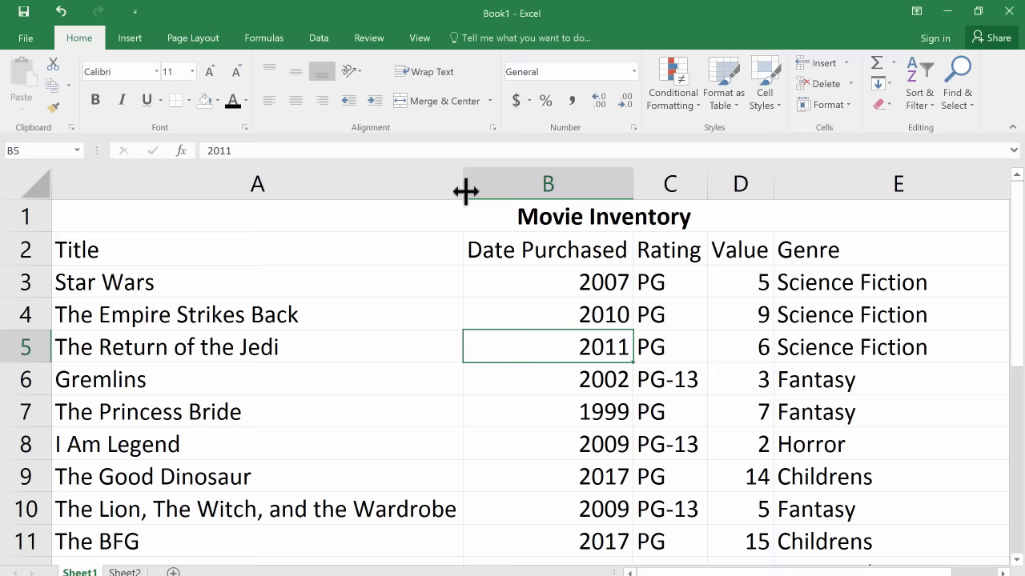
left_click_drag(461, 187, 352, 192)
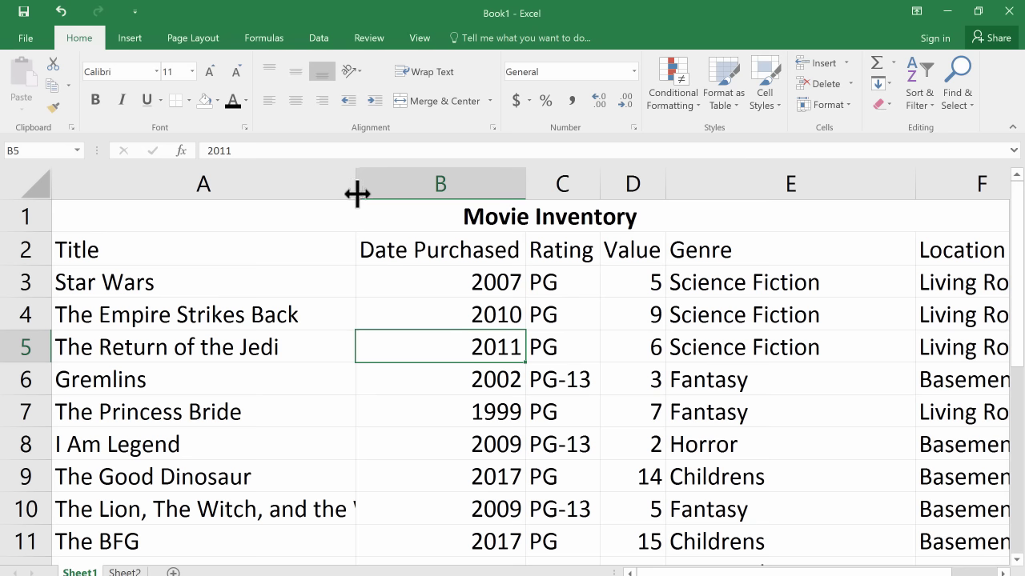
Step: Underline the merged Movie Inventory title, and make the headings in A2 through F2 bold and italic
left_click(497, 227)
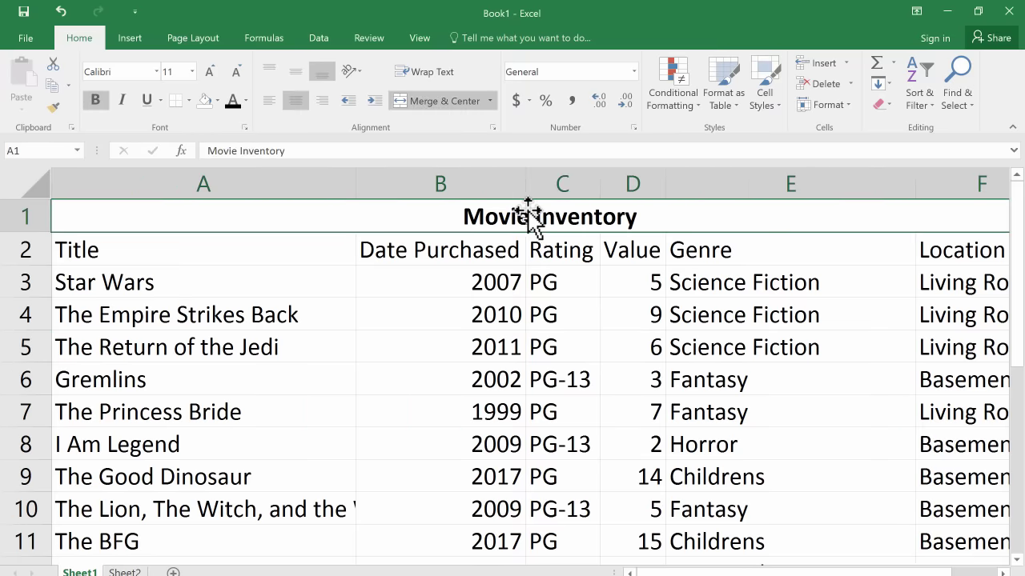
left_click(147, 100)
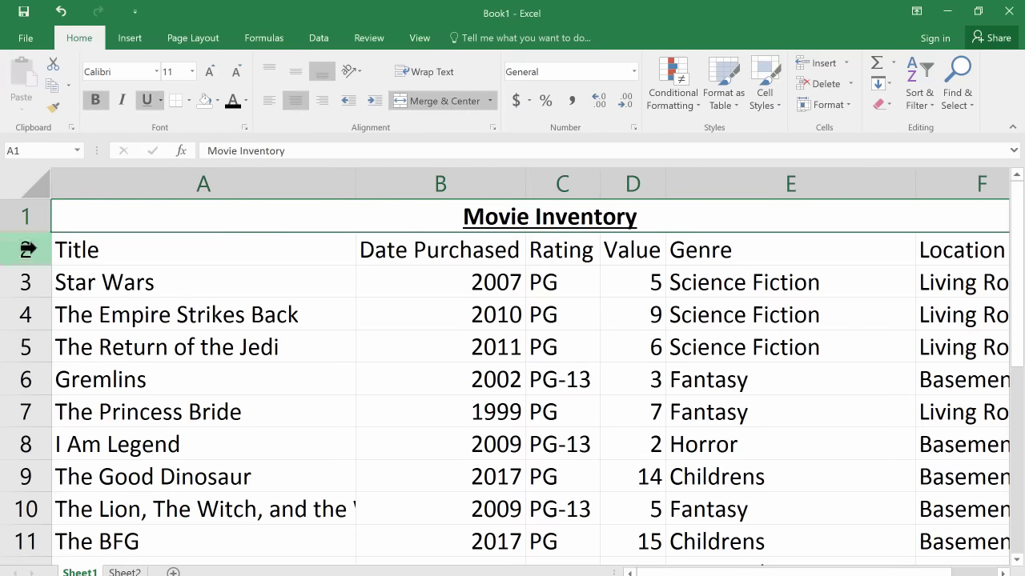
left_click_drag(160, 255, 623, 250)
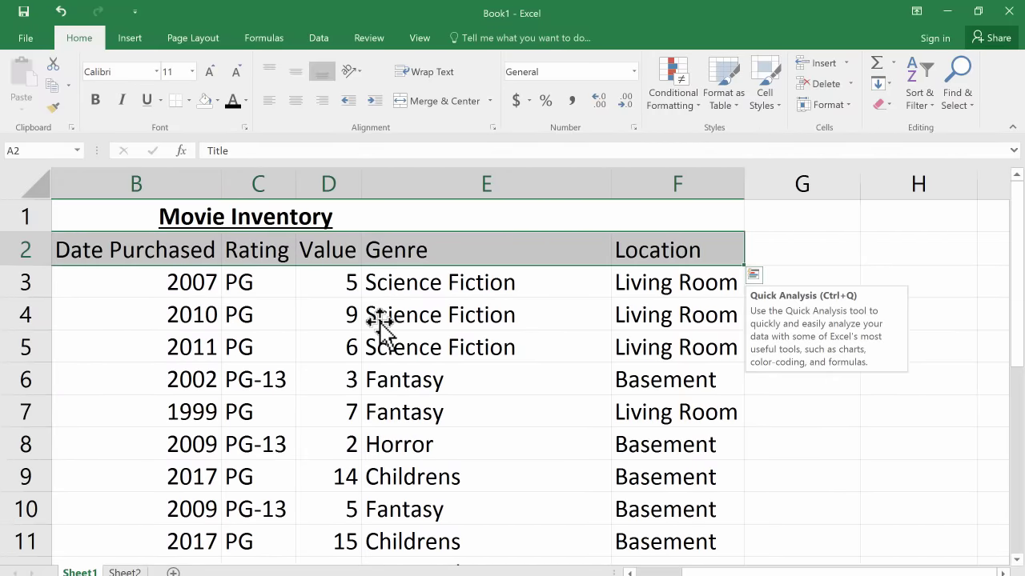
left_click(96, 100)
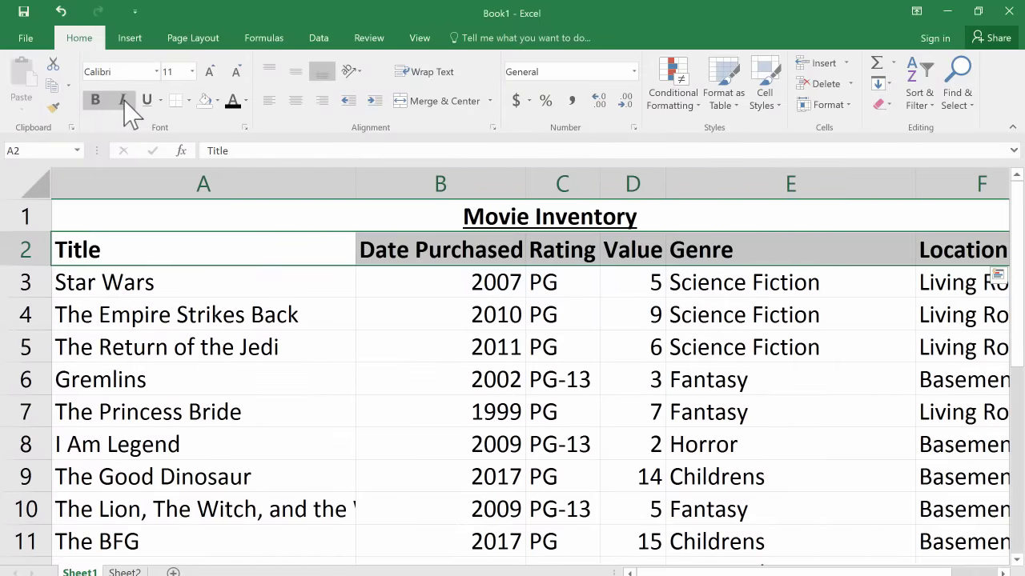
left_click(123, 101)
left_click(480, 339)
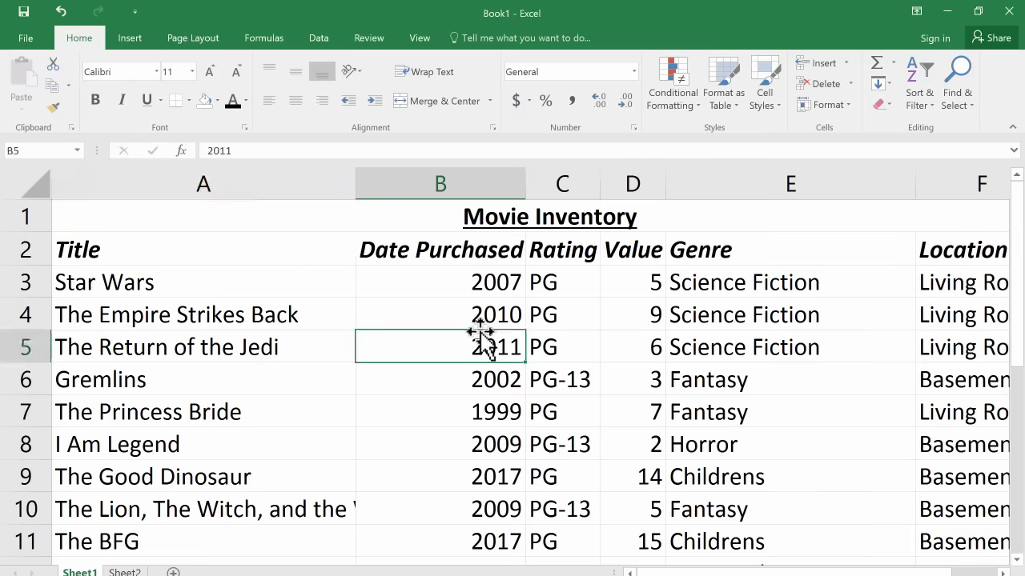
Step: Select the whole of header row 2 to review its bold and italic formatting, and deselect it by selecting cell C9
key("Left")
key("Up")
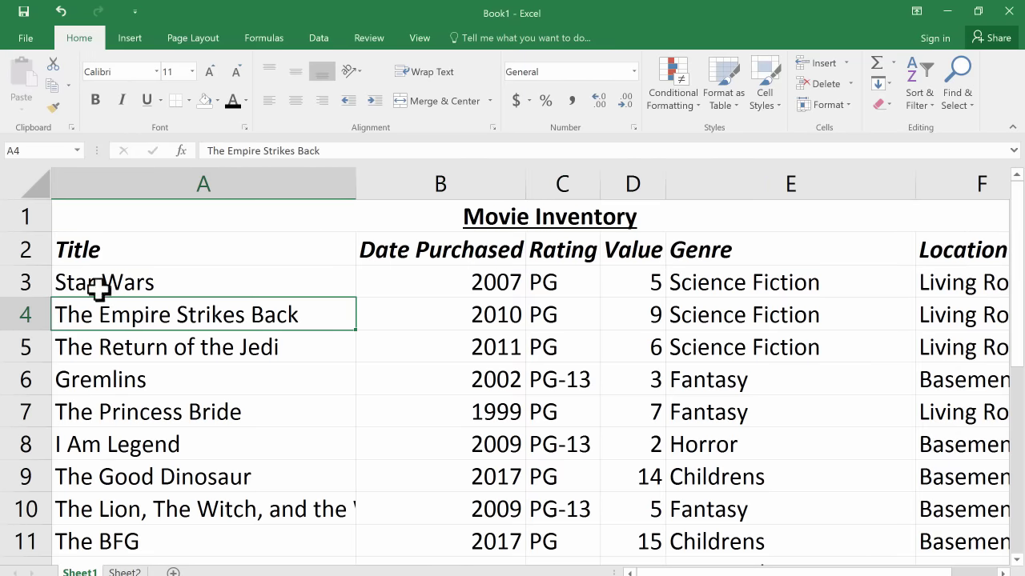
left_click(22, 250)
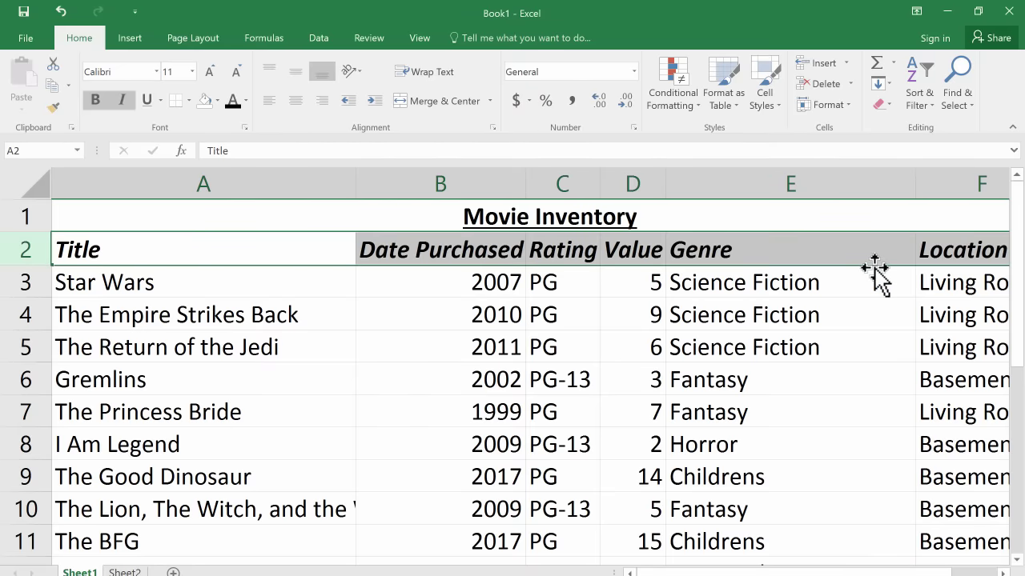
left_click_drag(921, 572, 585, 247)
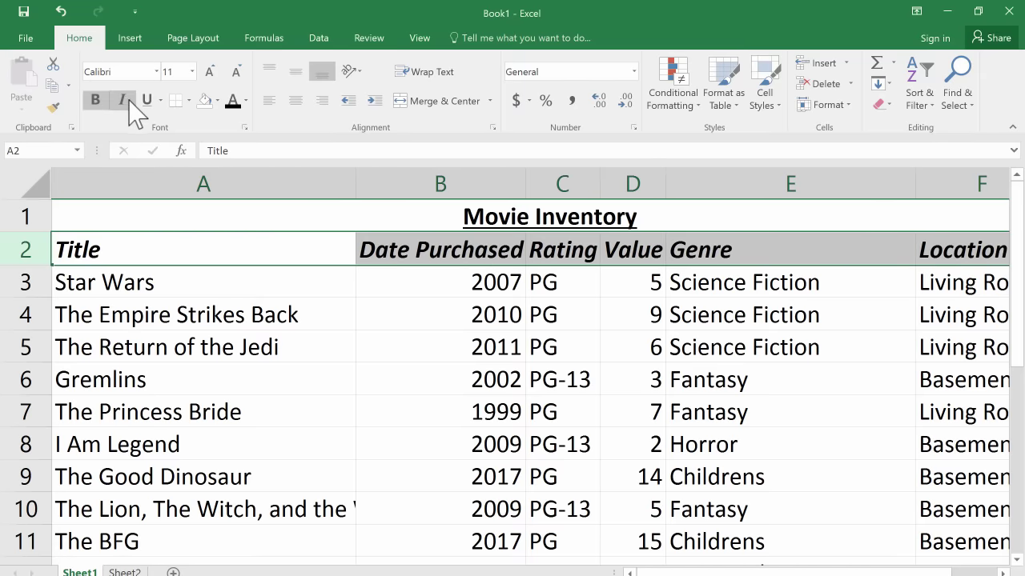
left_click(546, 476)
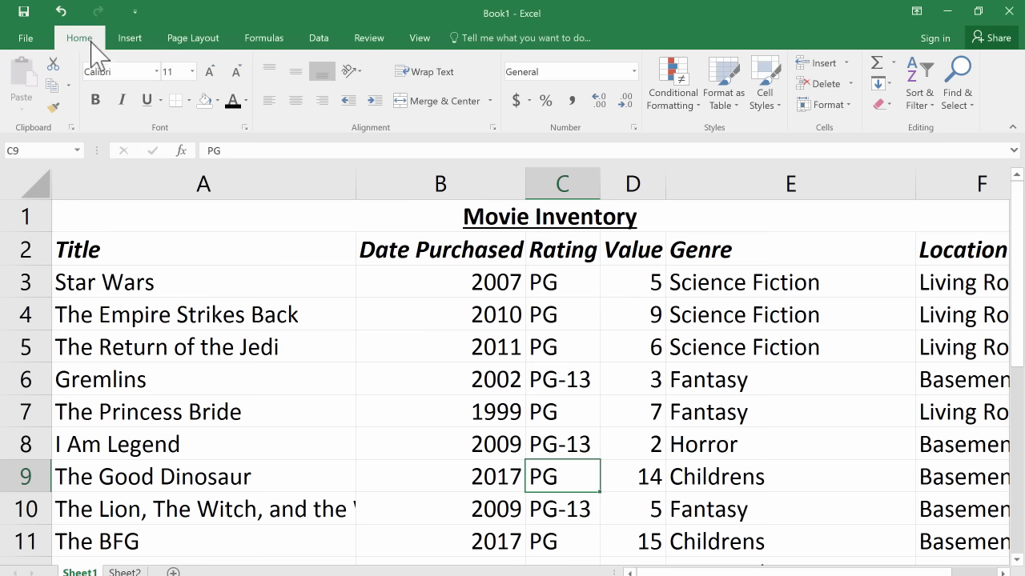
left_click(196, 39)
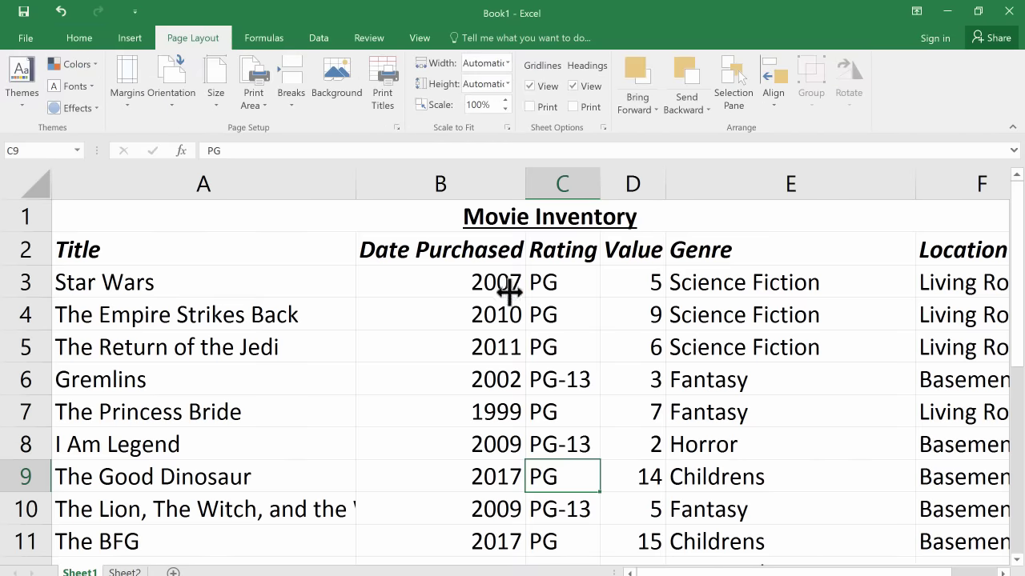
left_click(168, 253)
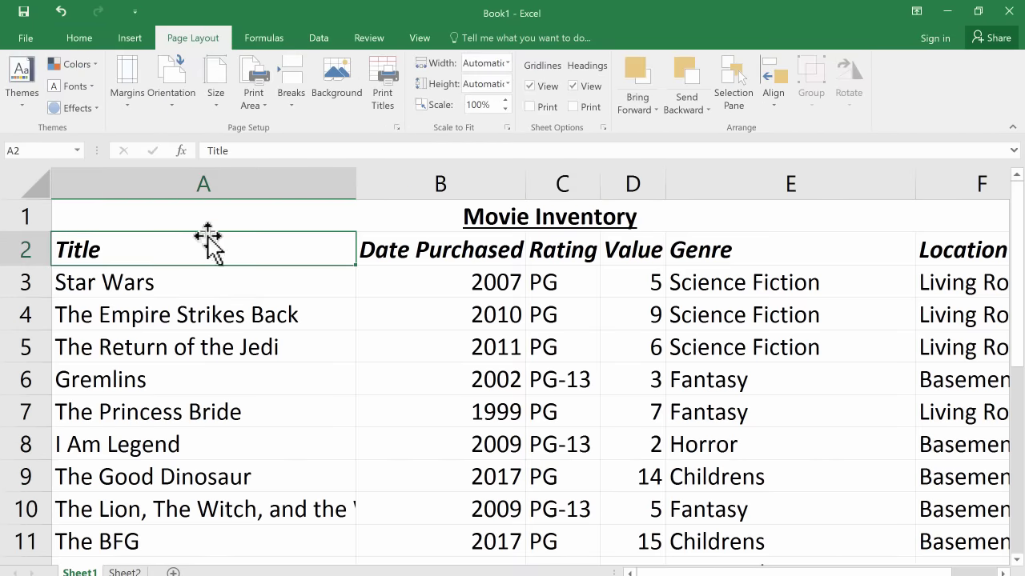
left_click(253, 183)
left_click(56, 252)
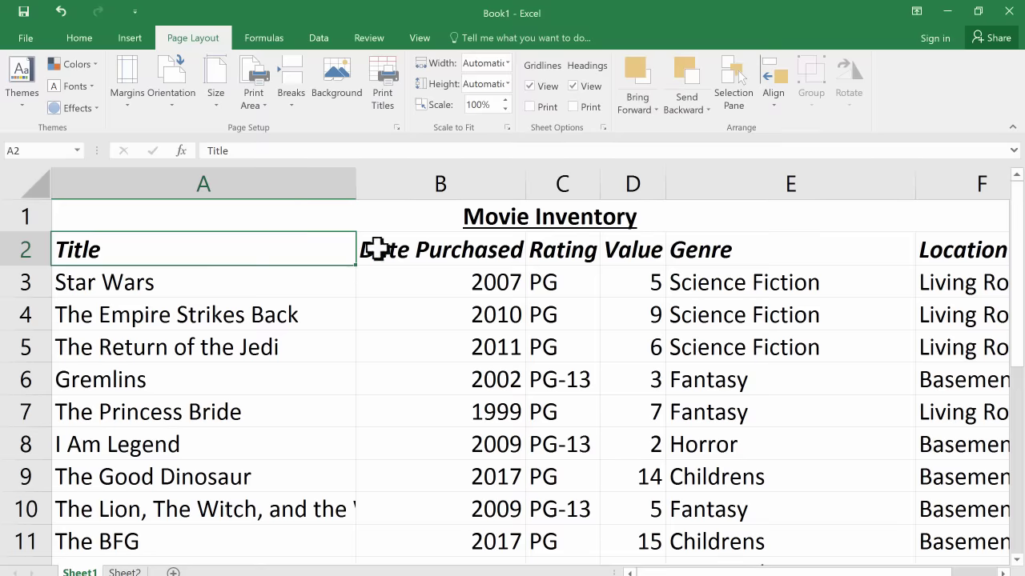
left_click_drag(380, 249, 673, 352)
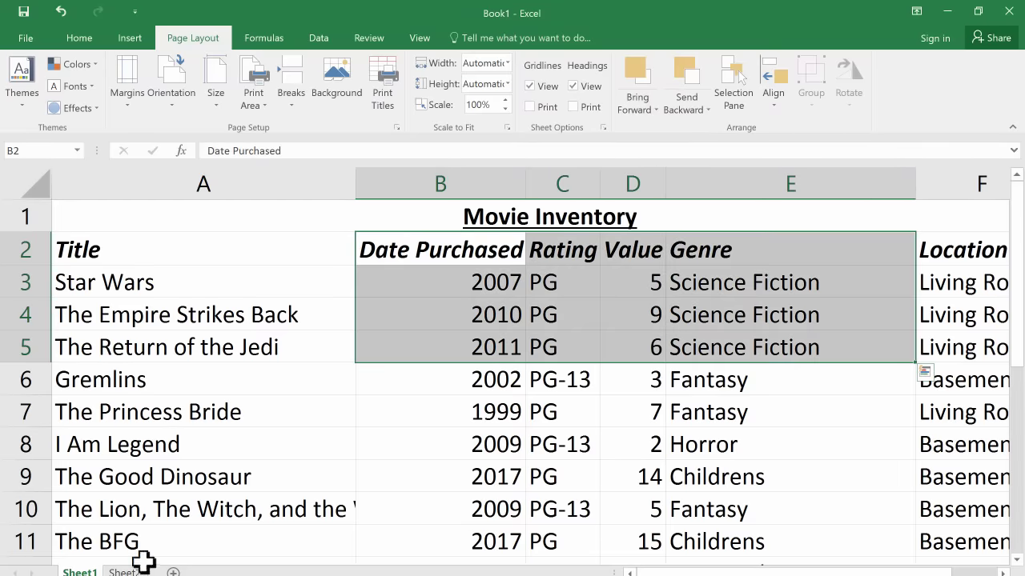
left_click(441, 478)
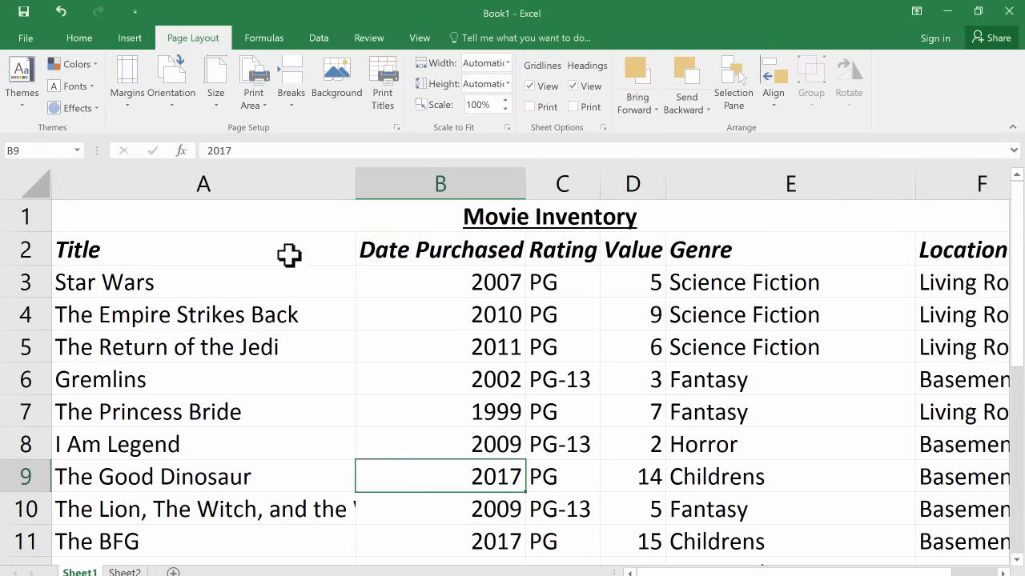
left_click(473, 217)
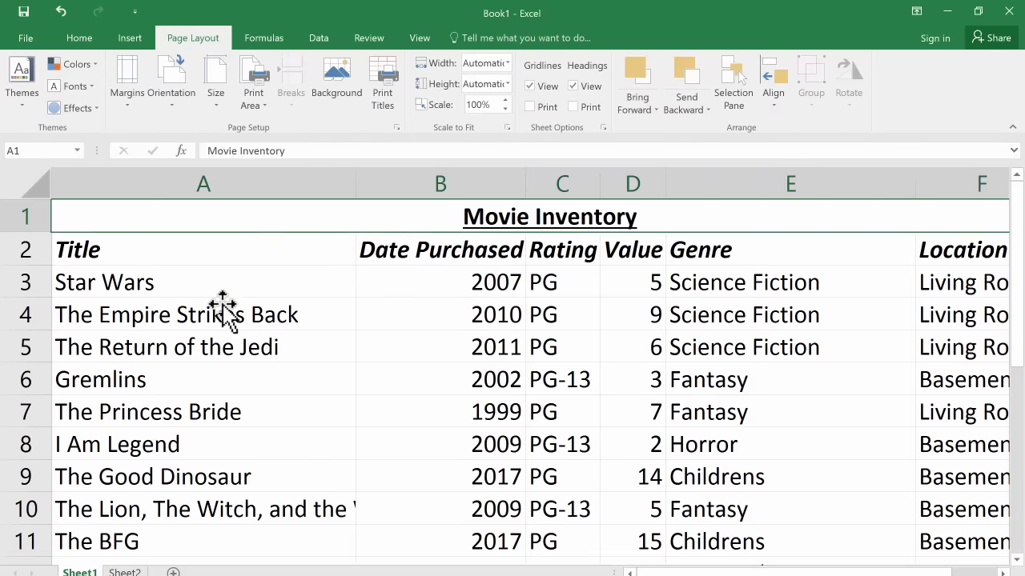
left_click(272, 289)
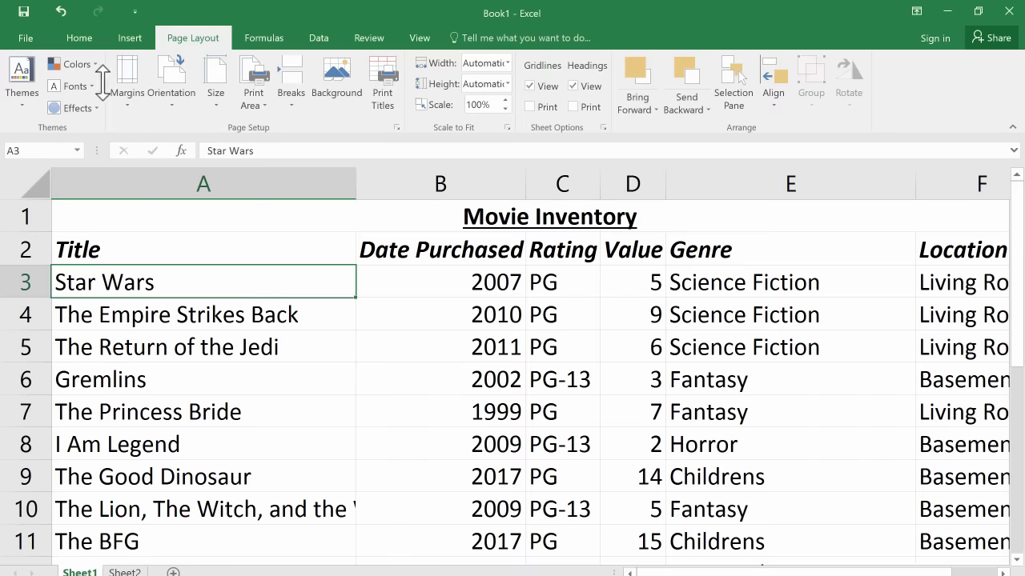
left_click(83, 38)
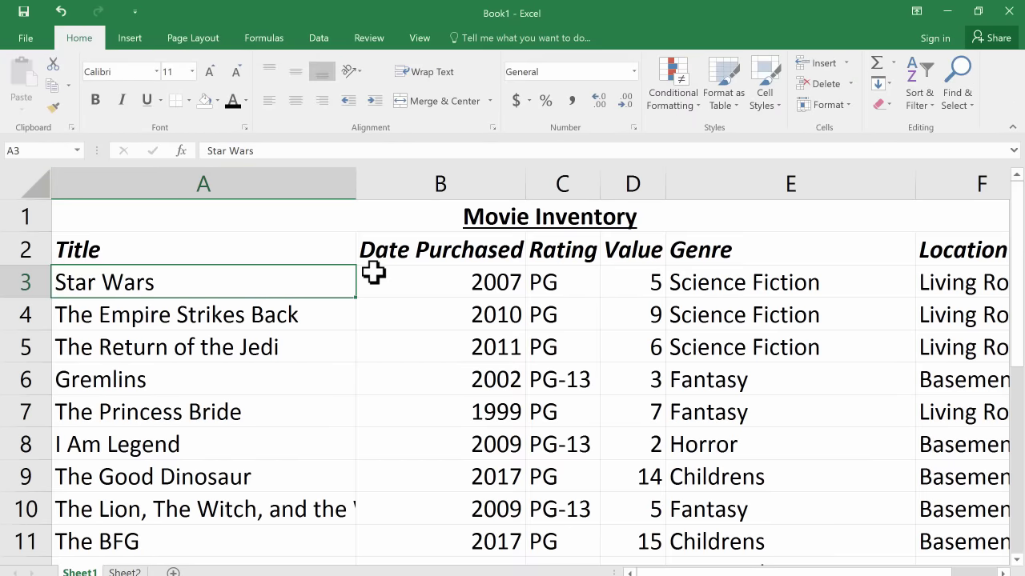
scroll(365, 203, "down", 1)
scroll(365, 203, "up", 1)
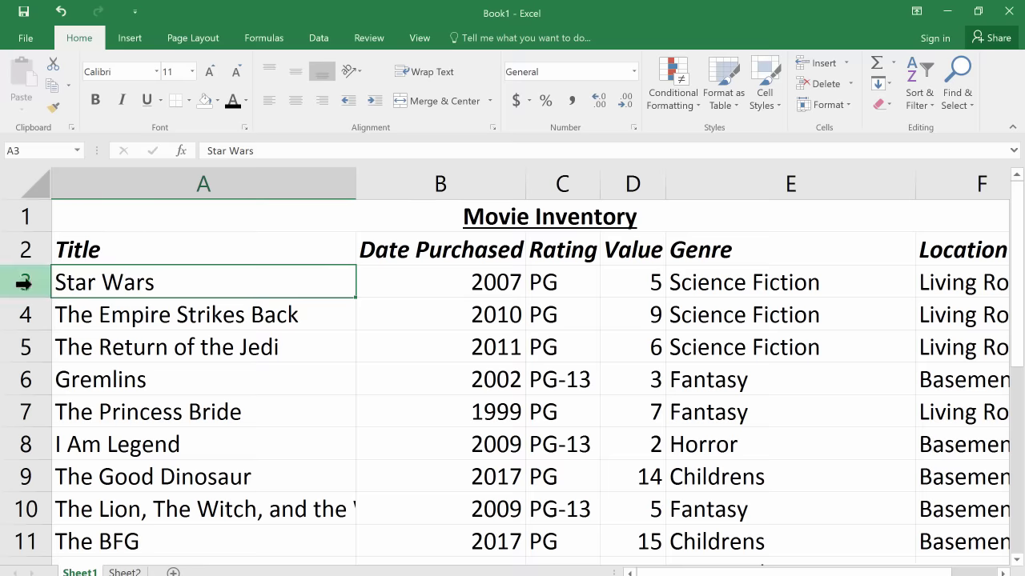
Step: Adjust the height of header row 2 by hand, and AutoFit the row to its contents
mouse_move(32, 261)
left_mouse_down()
mouse_move(22, 328)
mouse_move(24, 273)
left_mouse_up()
double_click(21, 274)
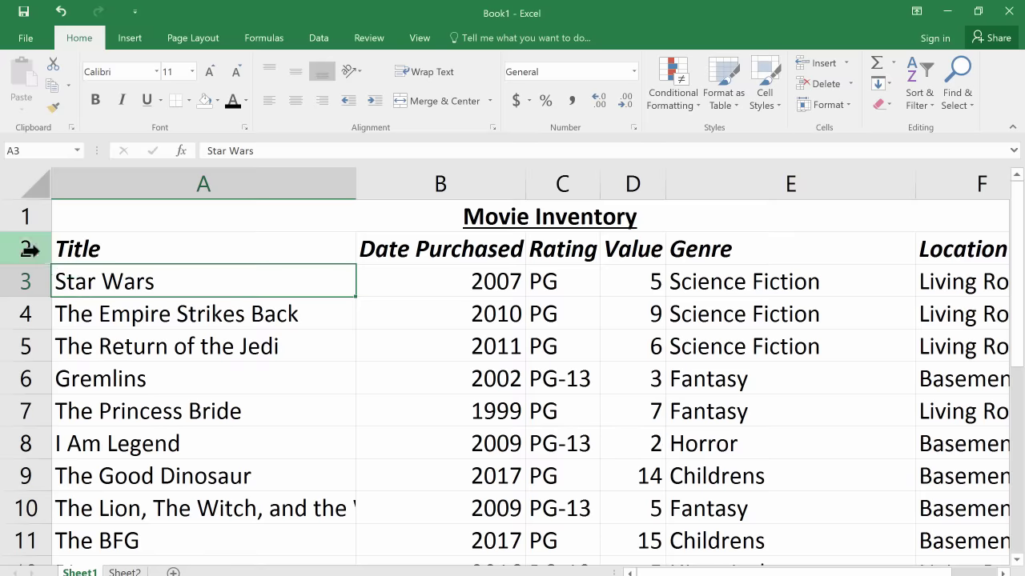
Step: Select rows 2 through 4 together, select column A instead, and clear the selection by selecting cell C7
left_click_drag(23, 246, 29, 321)
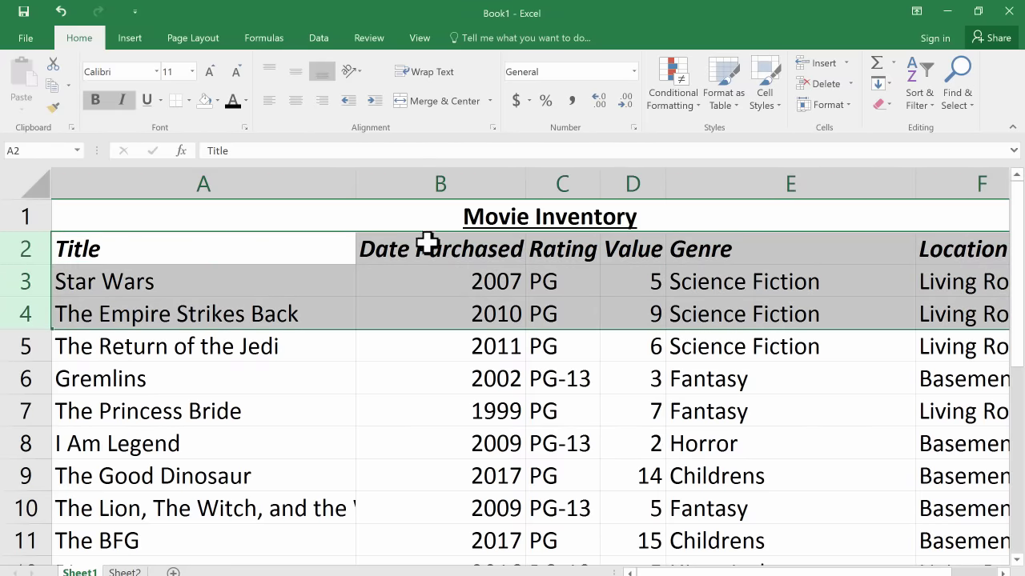
left_click(261, 181)
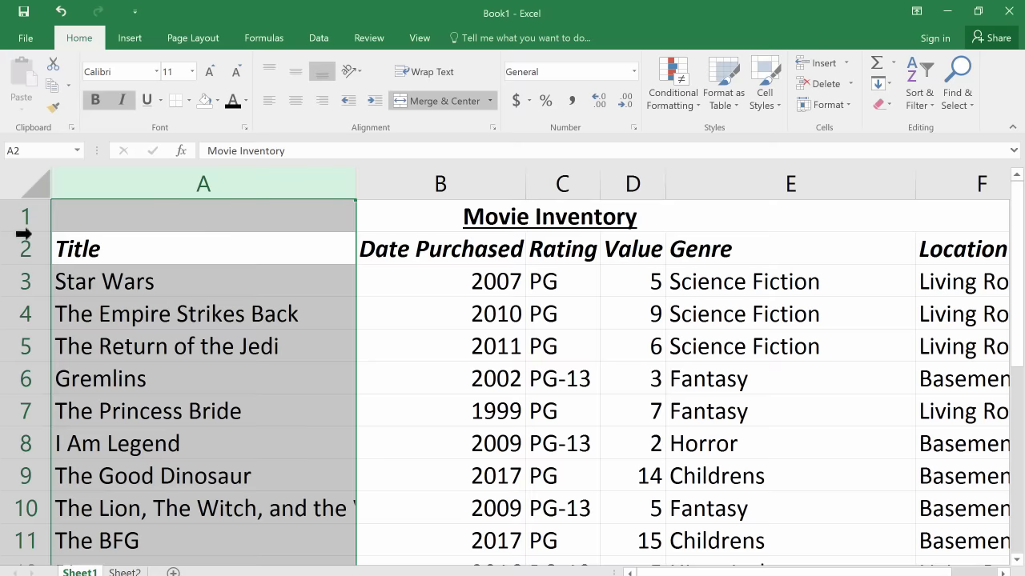
left_click(541, 418)
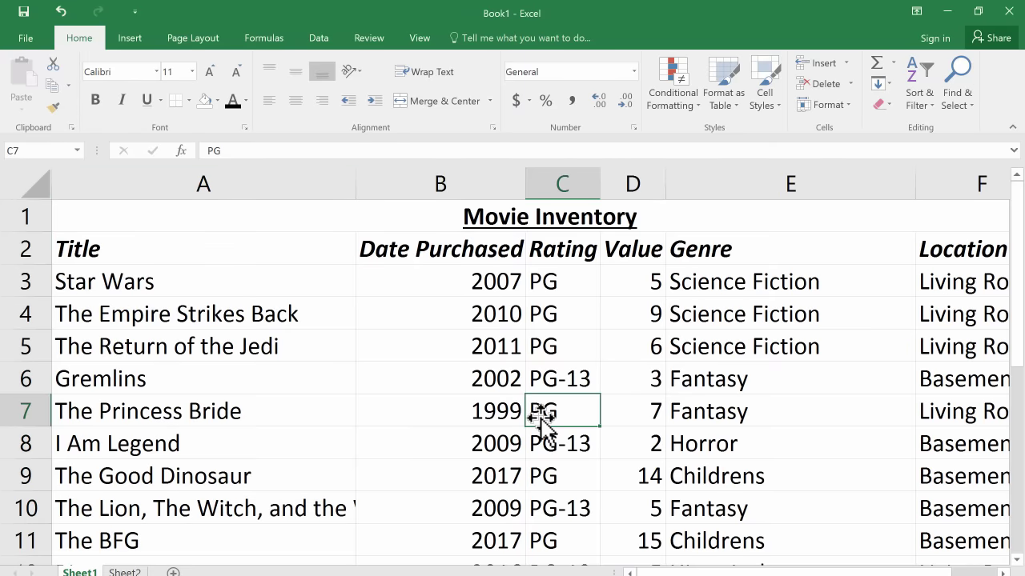